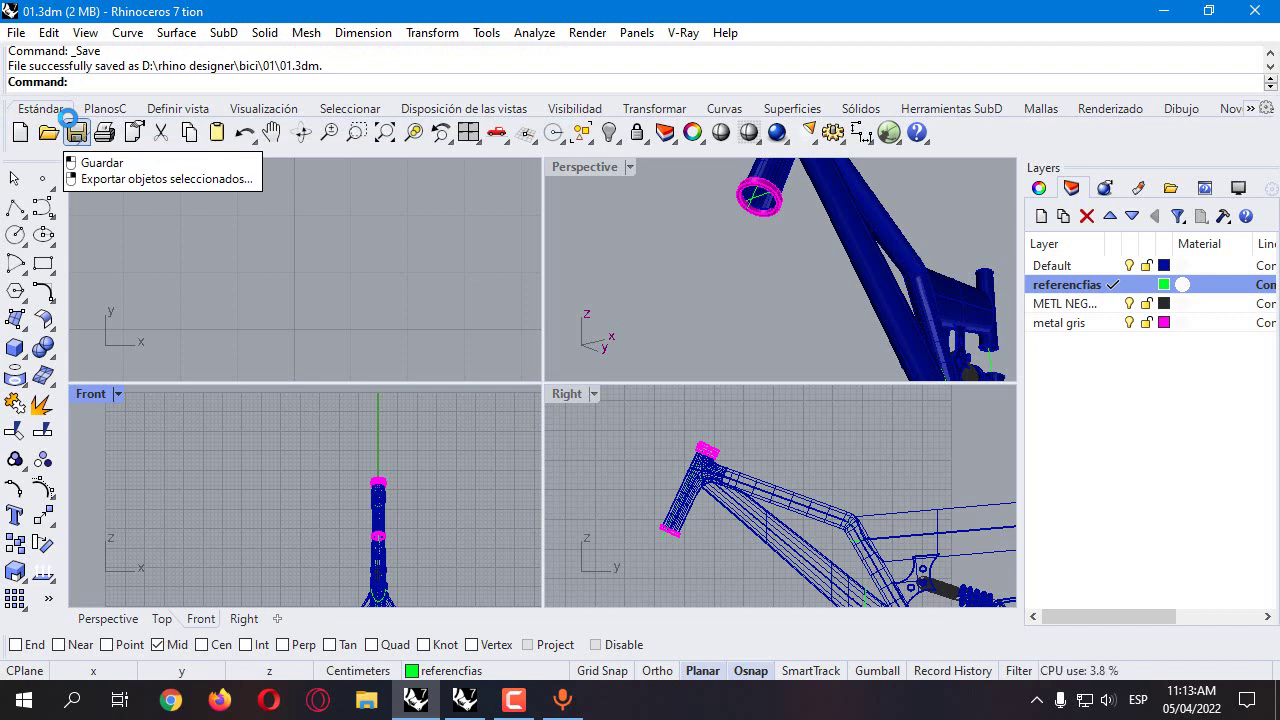
Step: Make the Default layer current and create a solid vertical cylinder with a 3.7 cm diameter and 3.5 cm height beside the frame
click(1114, 265)
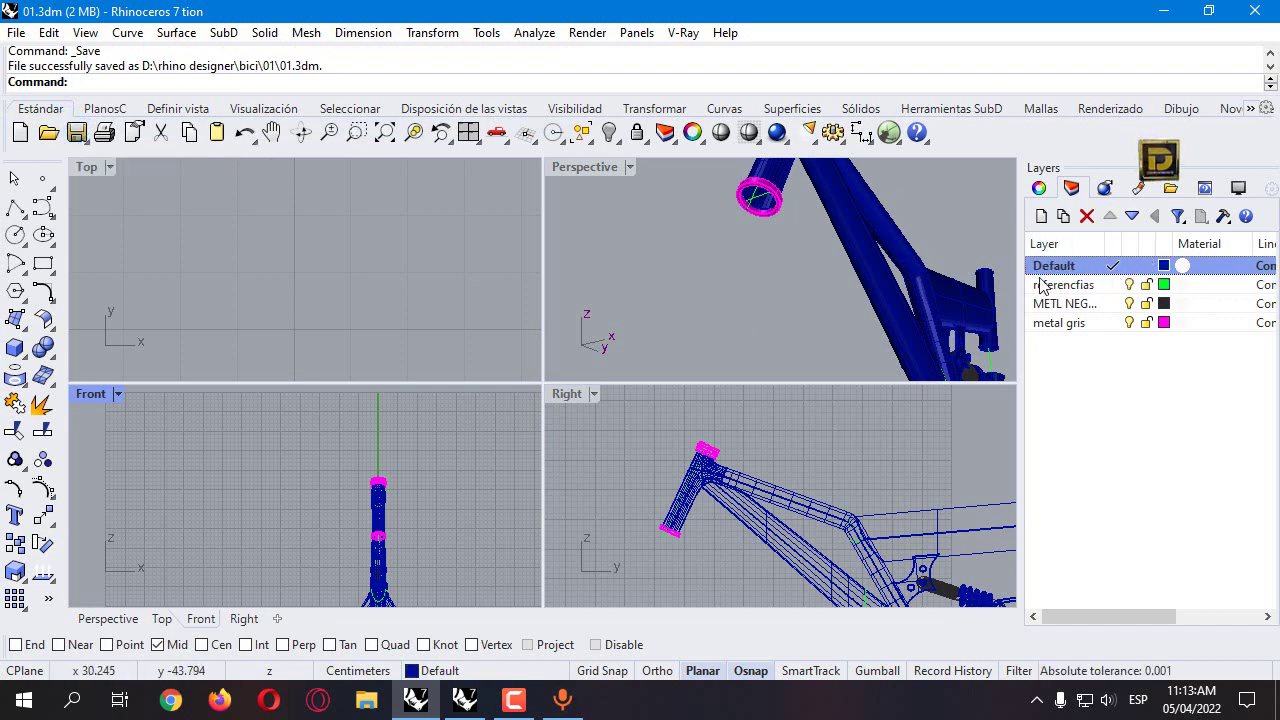
click(27, 343)
click(73, 359)
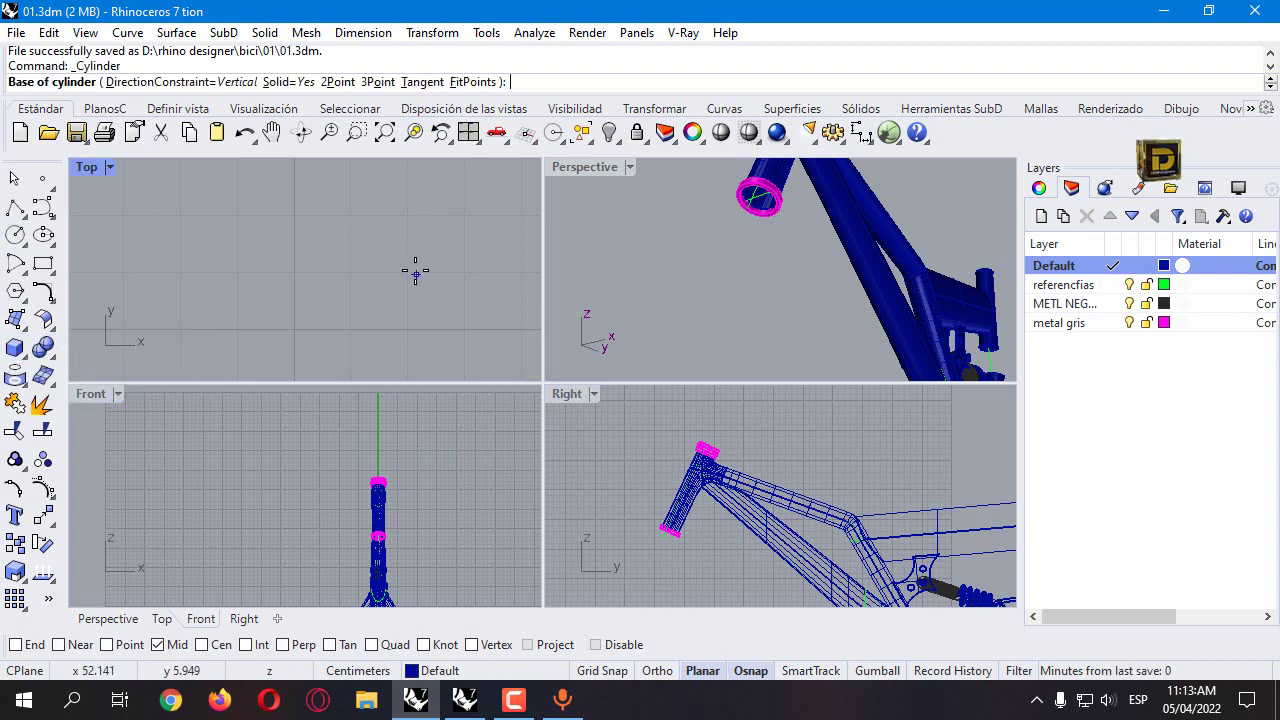
right_drag(415, 270, 210, 275)
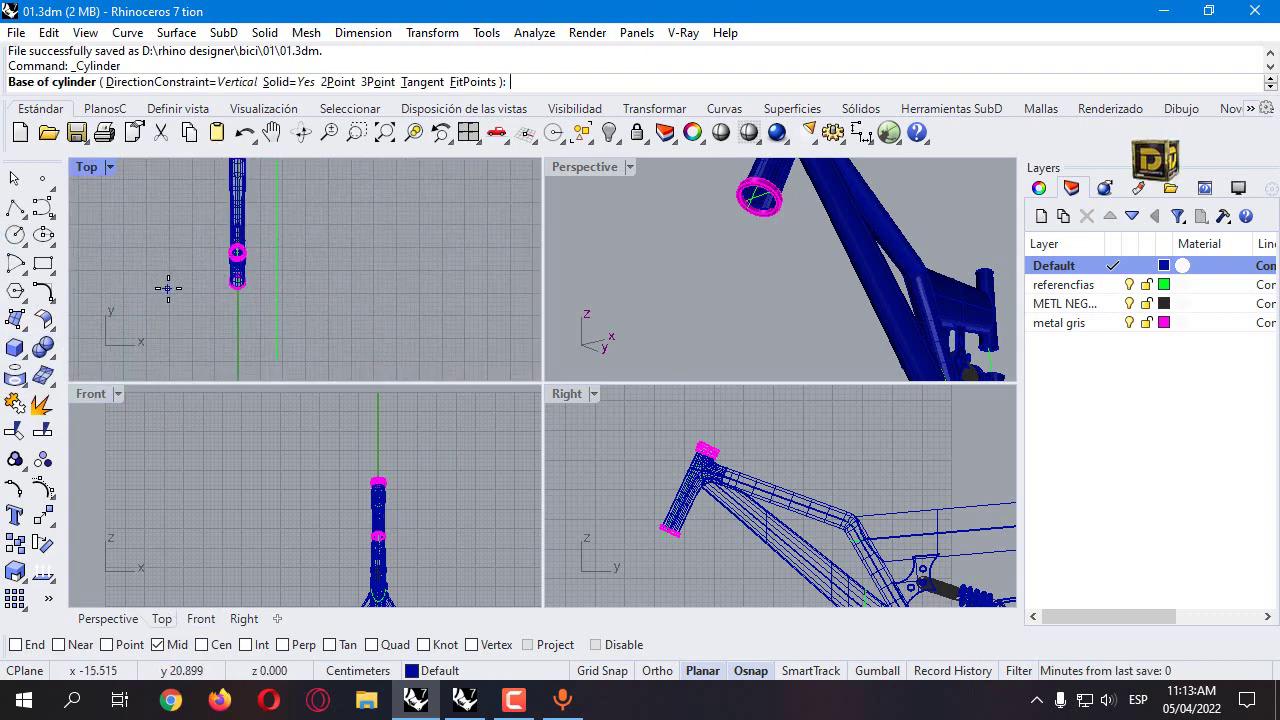
click(168, 289)
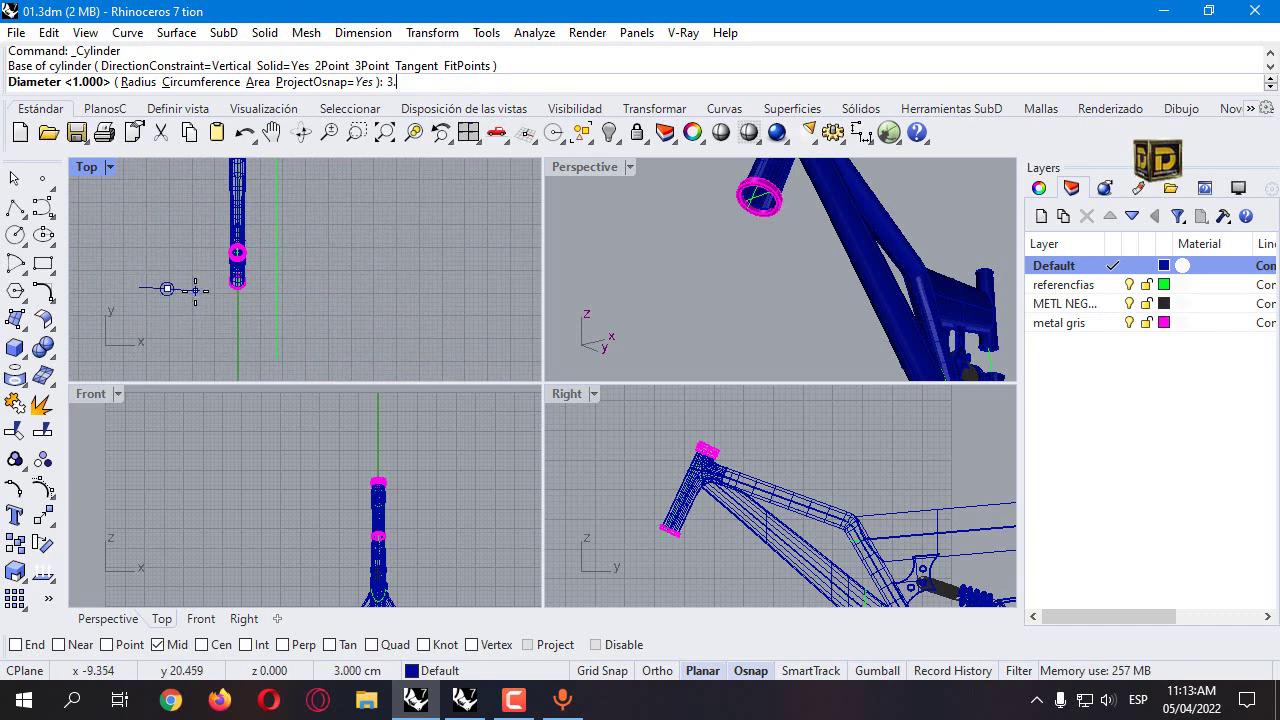
key(Return)
scroll(609, 453, down, 3)
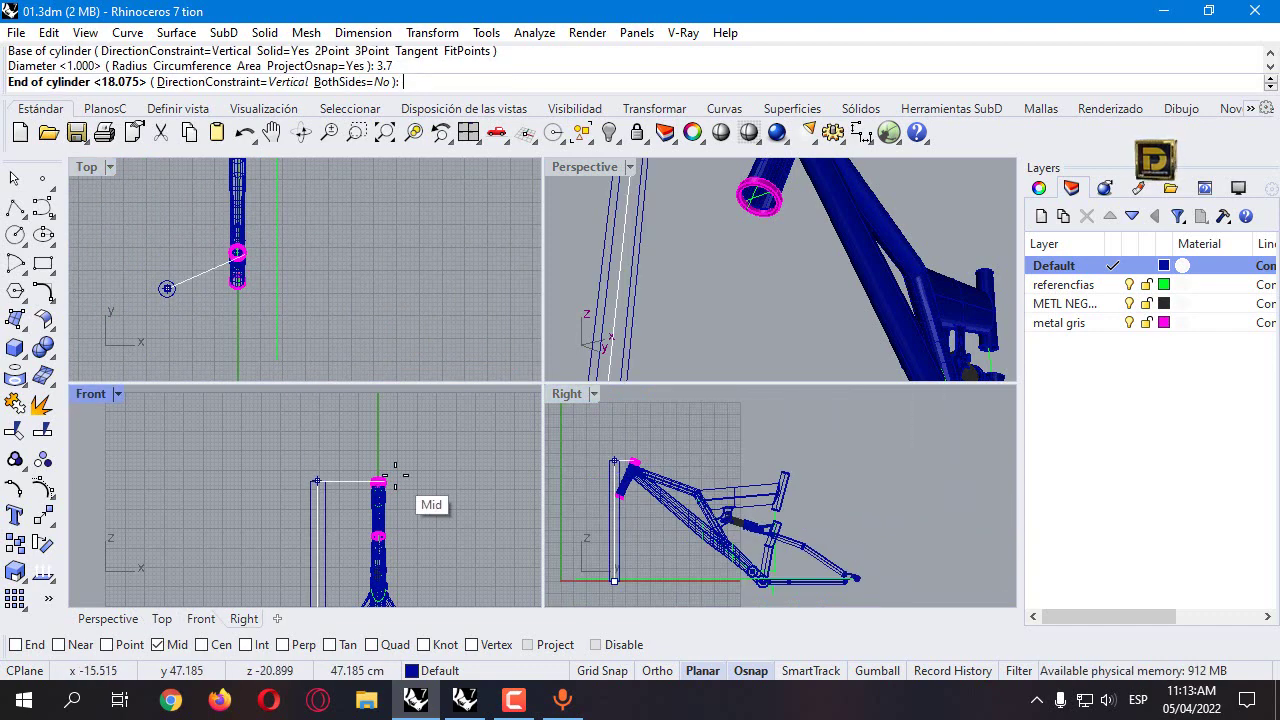
scroll(330, 470, down, 5)
text(3.5)
key(Return)
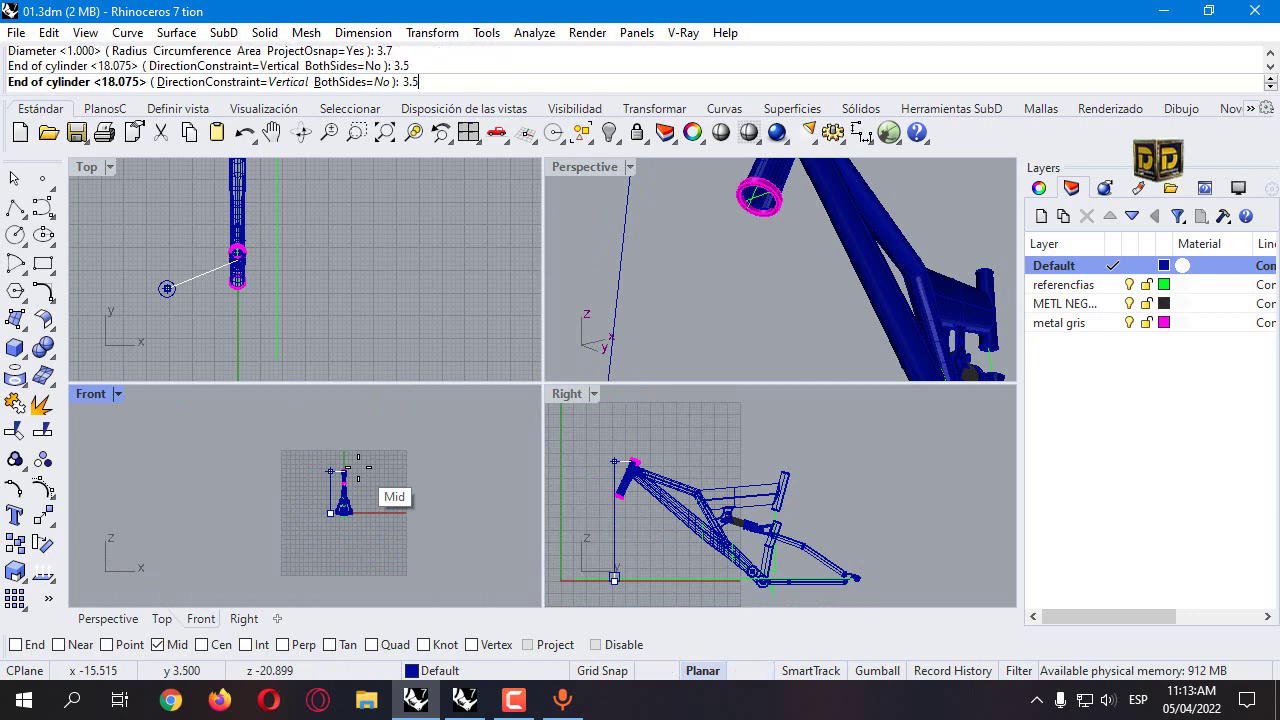
Step: Copy the new cylinder 4.5 cm straight down with Ortho on
scroll(290, 483, up, 2)
scroll(290, 483, up, 2)
drag(414, 545, 347, 541)
scroll(350, 545, up, 3)
text(c)
key(Return)
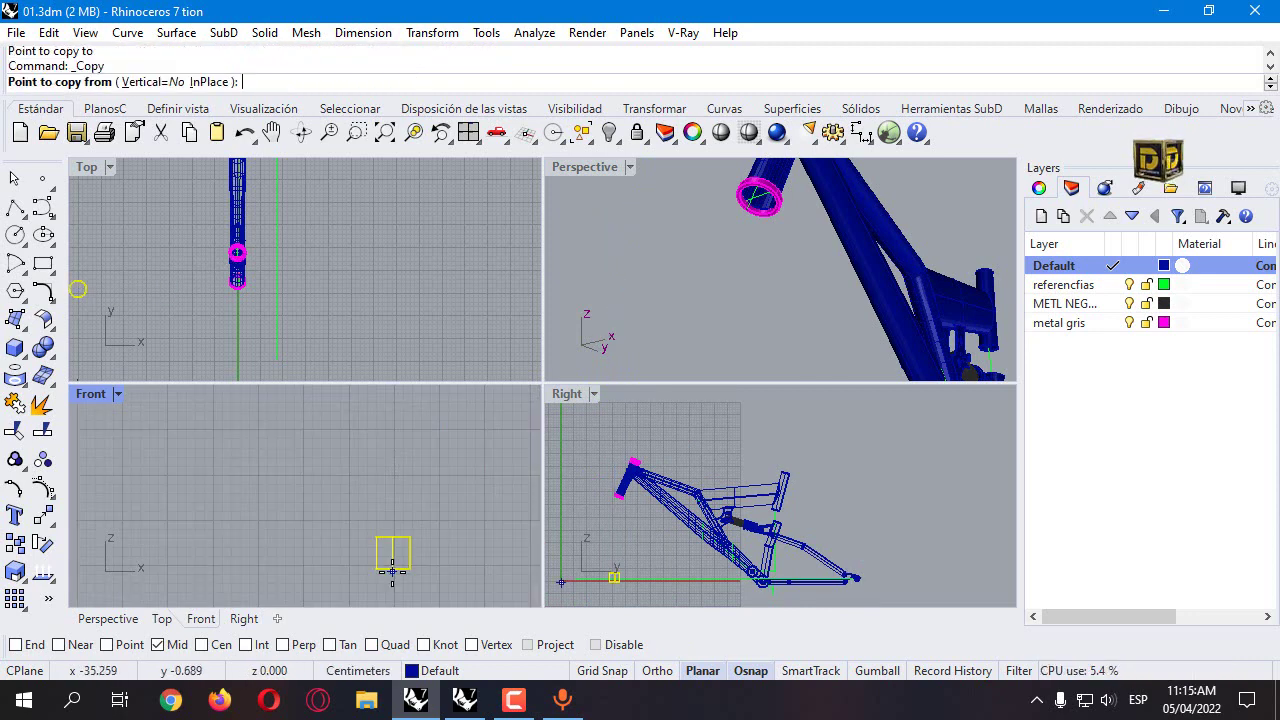
click(390, 566)
text(4.5)
key(Return)
scroll(387, 571, down, 2)
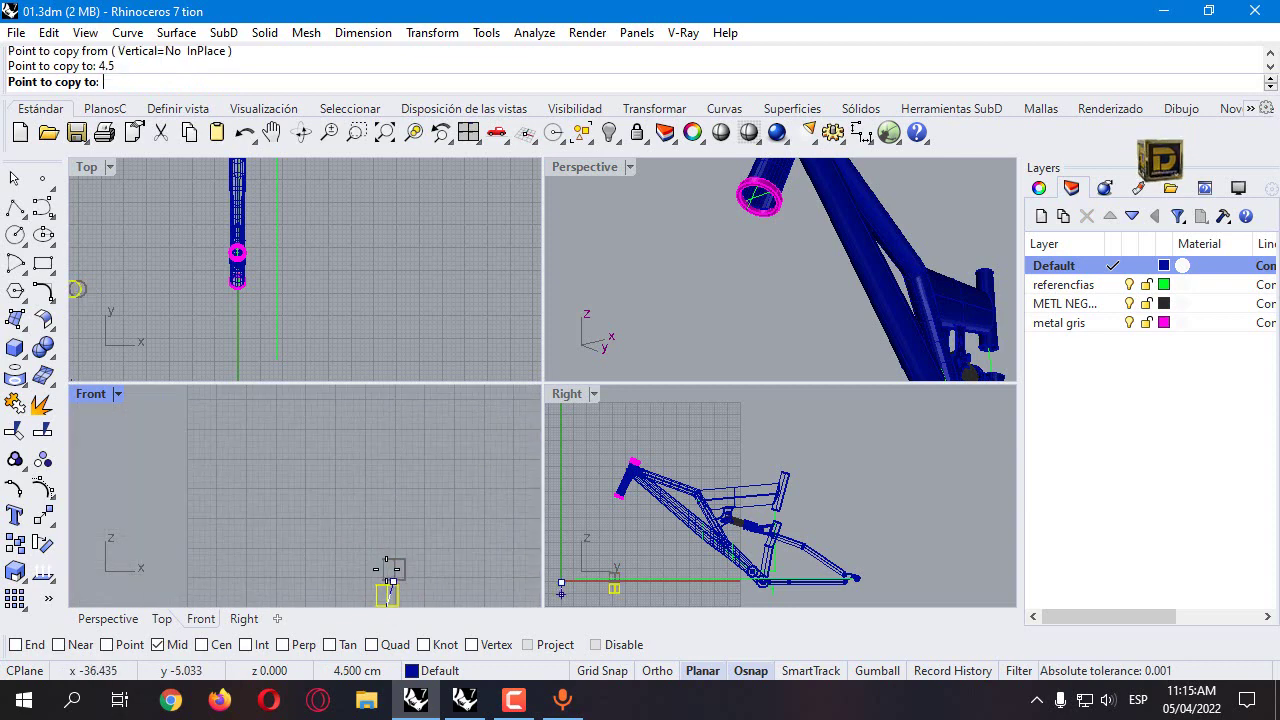
right_drag(387, 571, 438, 510)
key(F8)
click(403, 529)
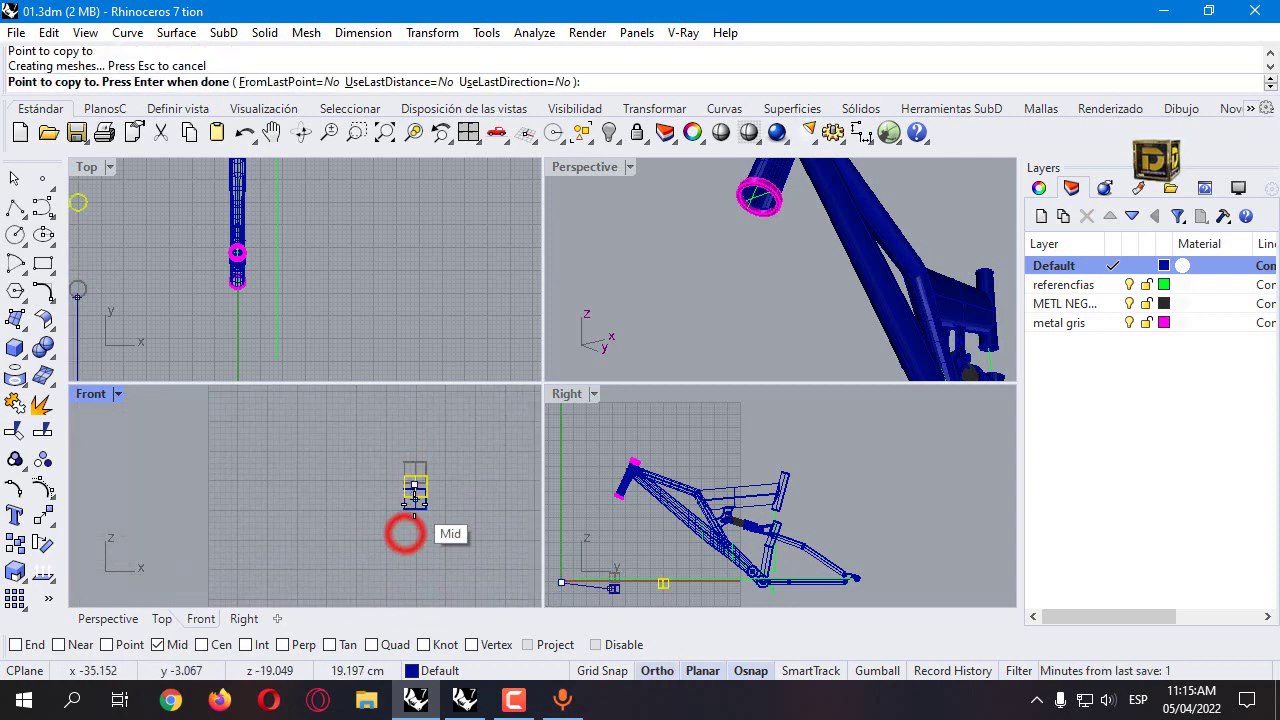
key(Return)
Step: Move the lower cylinder 5 cm horizontally to the left of the upper one
click(415, 507)
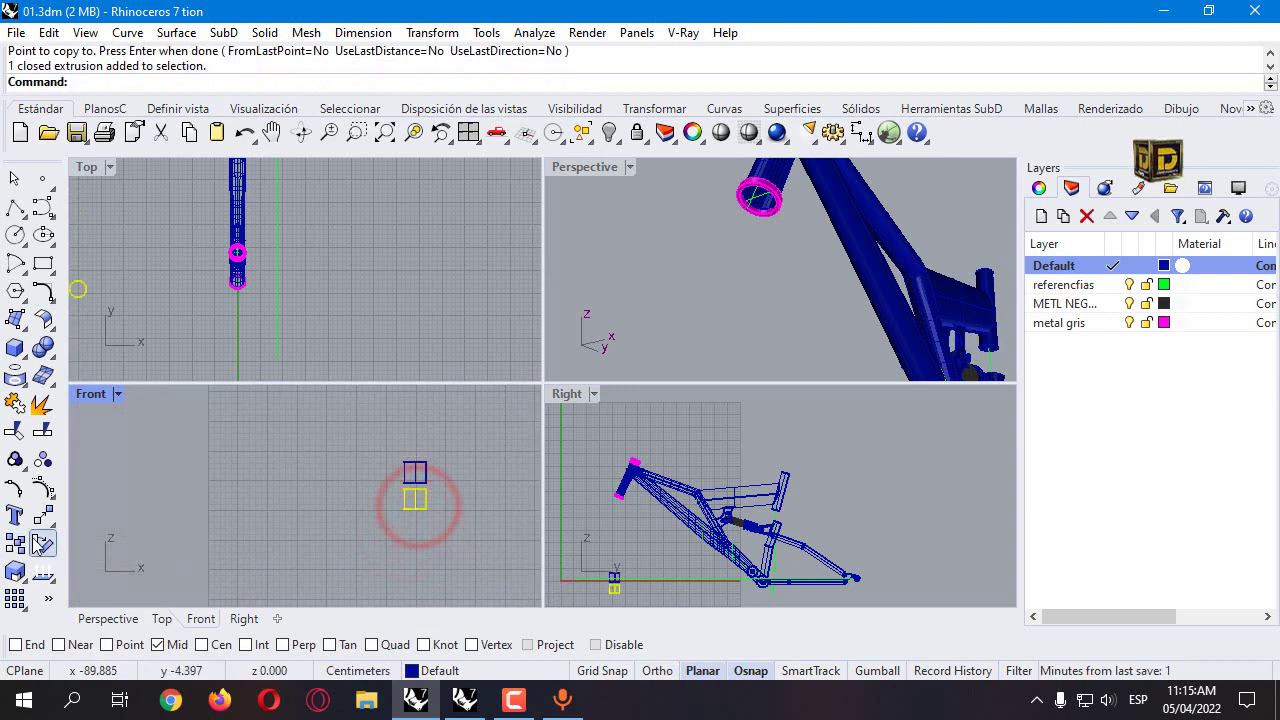
click(43, 514)
click(418, 503)
text(5)
key(Return)
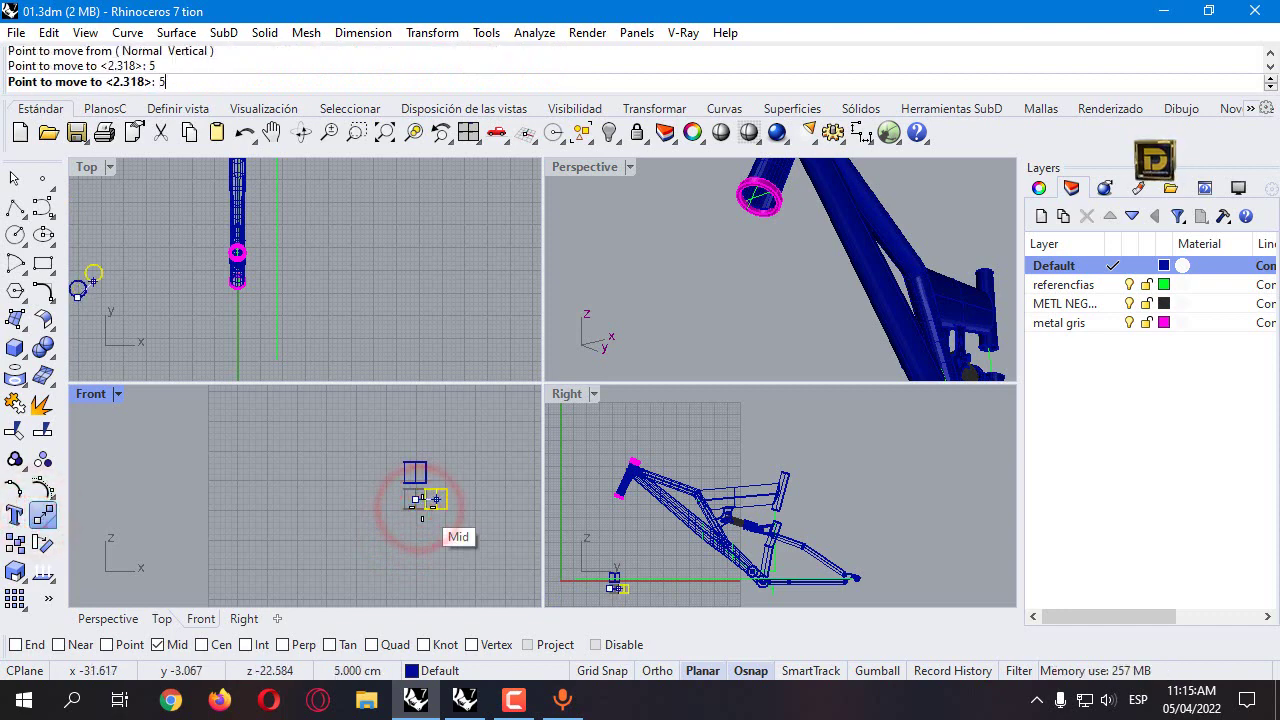
click(321, 505)
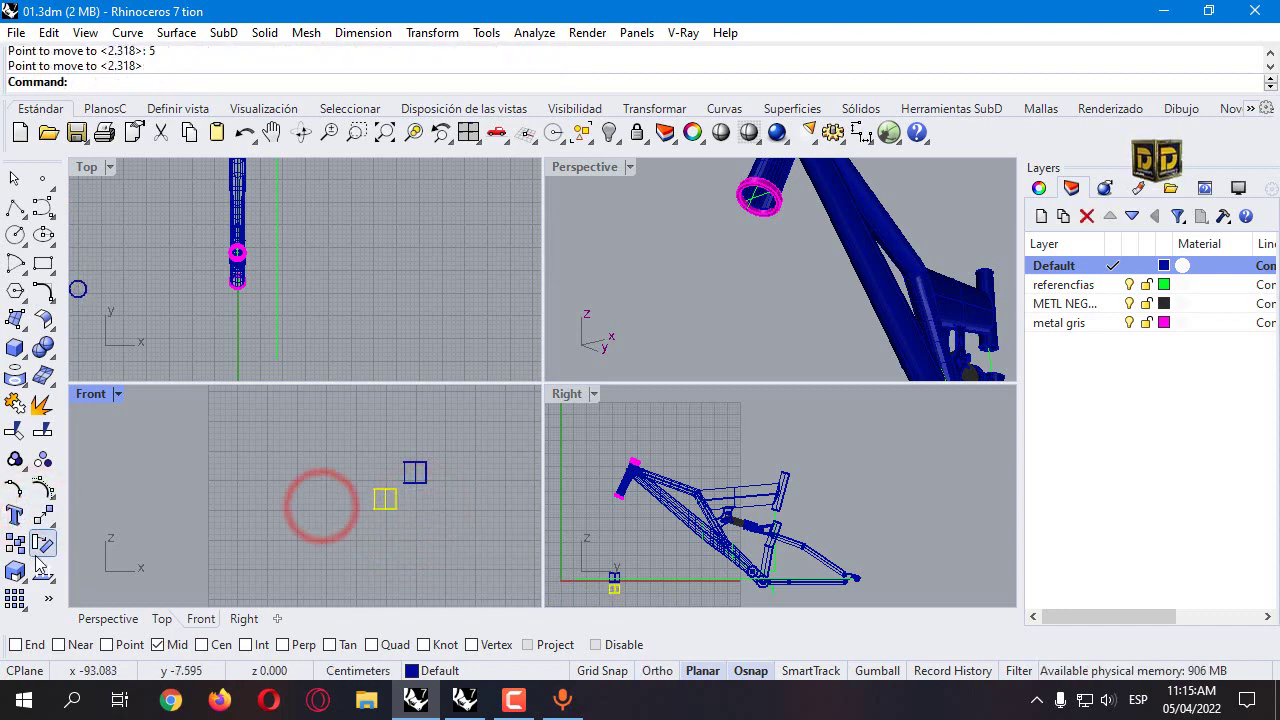
Step: Mirror the lower cylinder across a vertical plane through the upper cylinder's centre, keeping the original
click(47, 519)
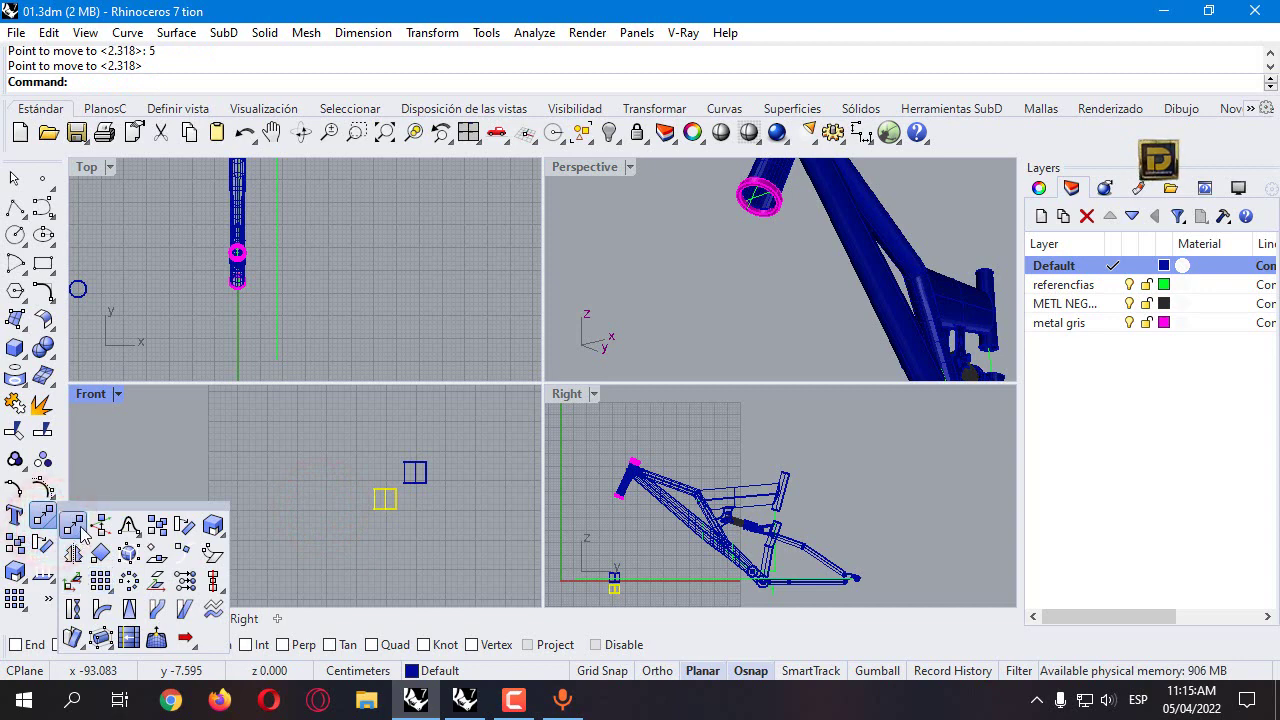
click(75, 550)
click(225, 640)
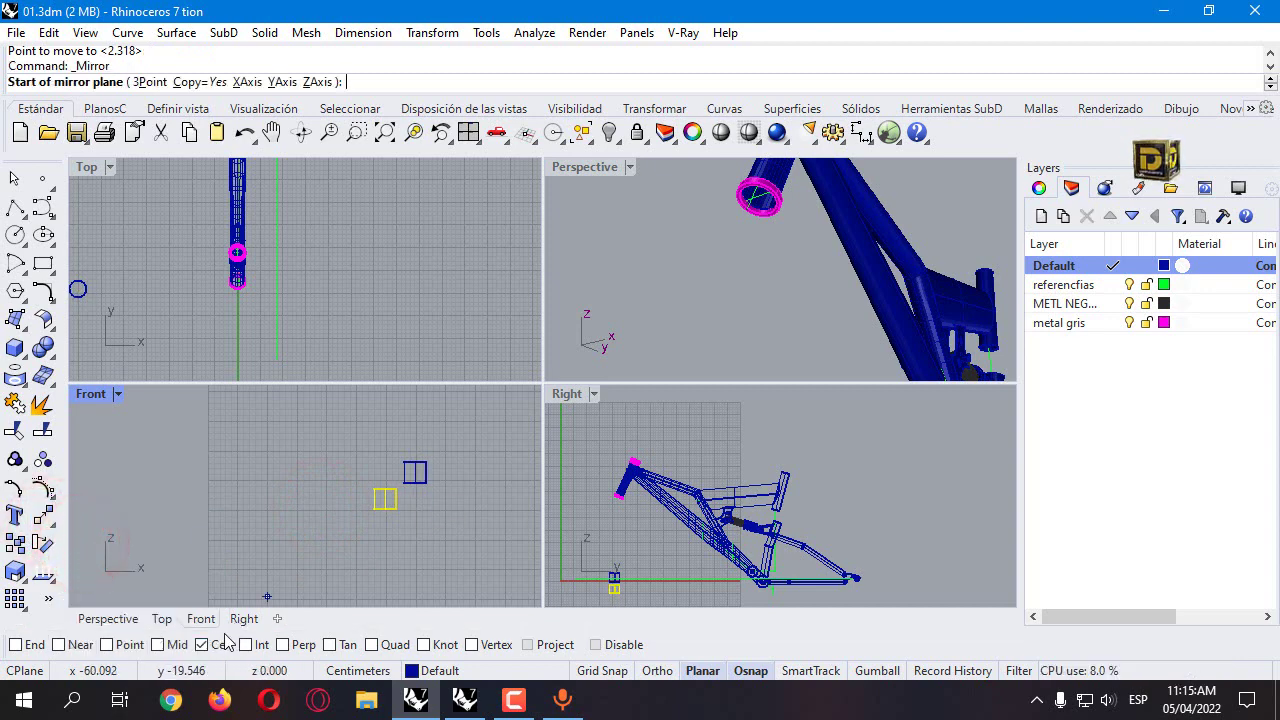
click(420, 457)
click(415, 537)
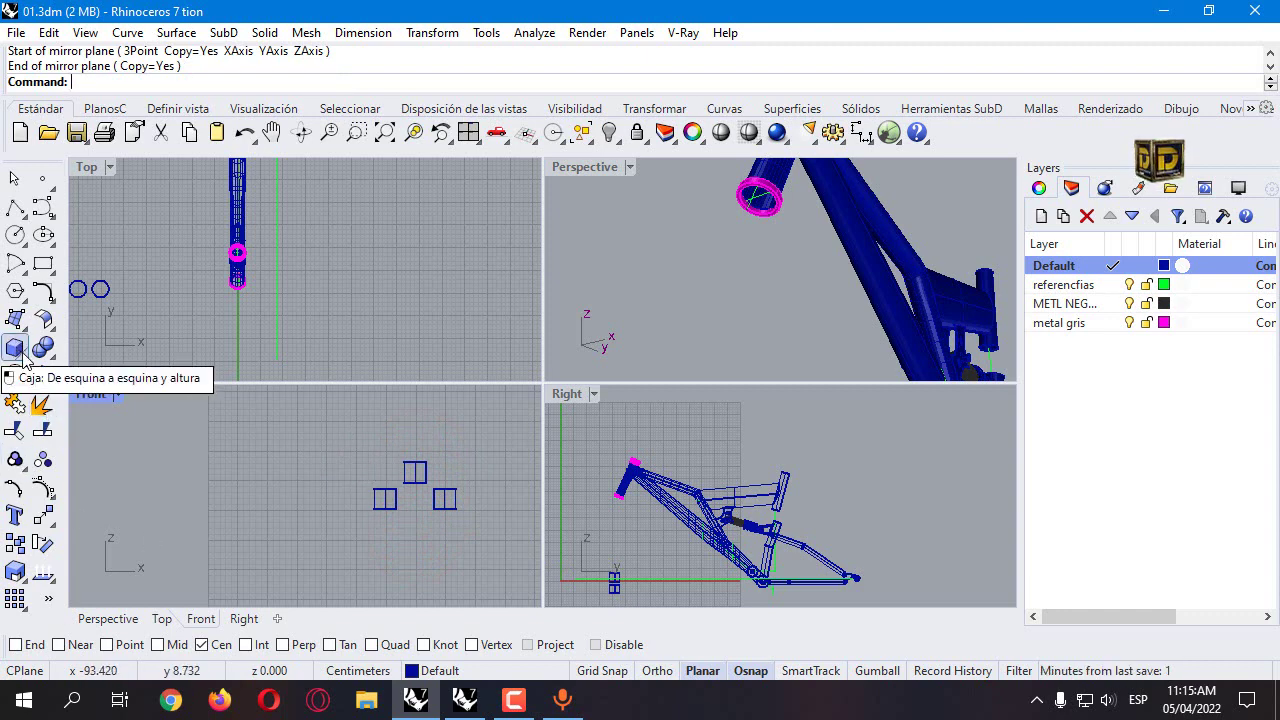
Step: Build a 3-point box between the top centres of the two lower cylinders, extending downward about 10.6 cm
drag(17, 347, 48, 360)
click(100, 392)
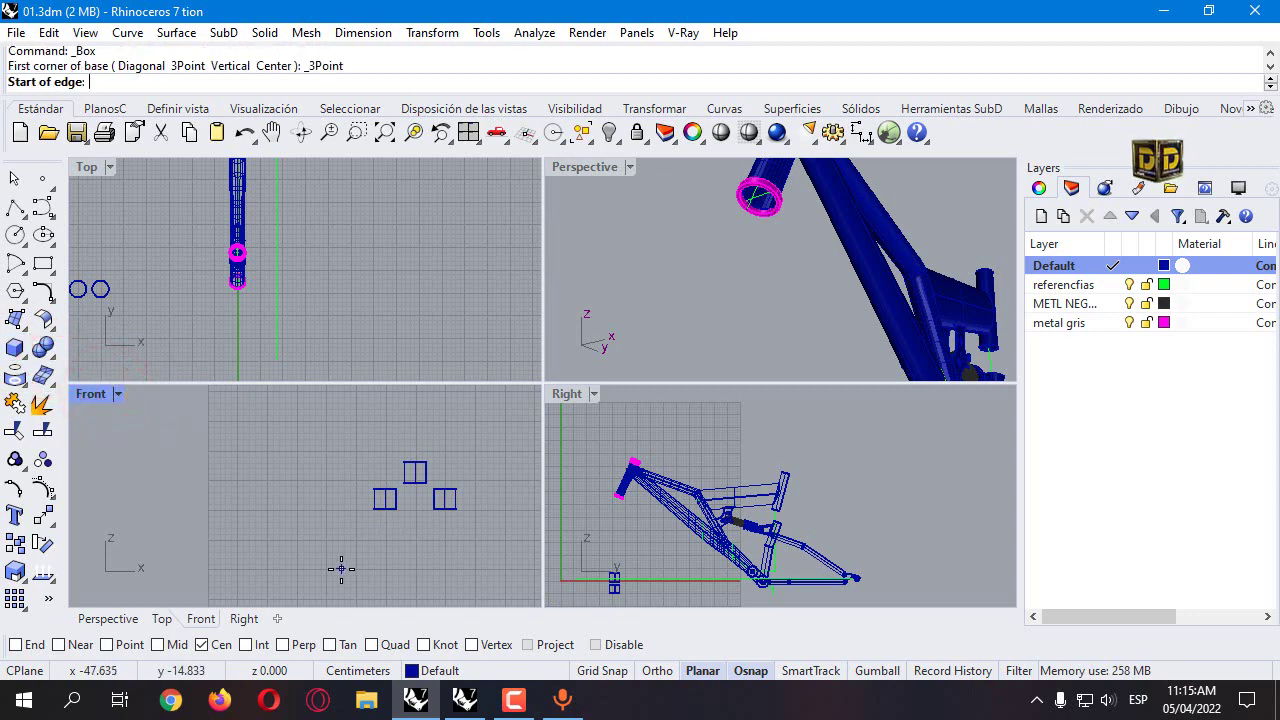
scroll(390, 500, up, 4)
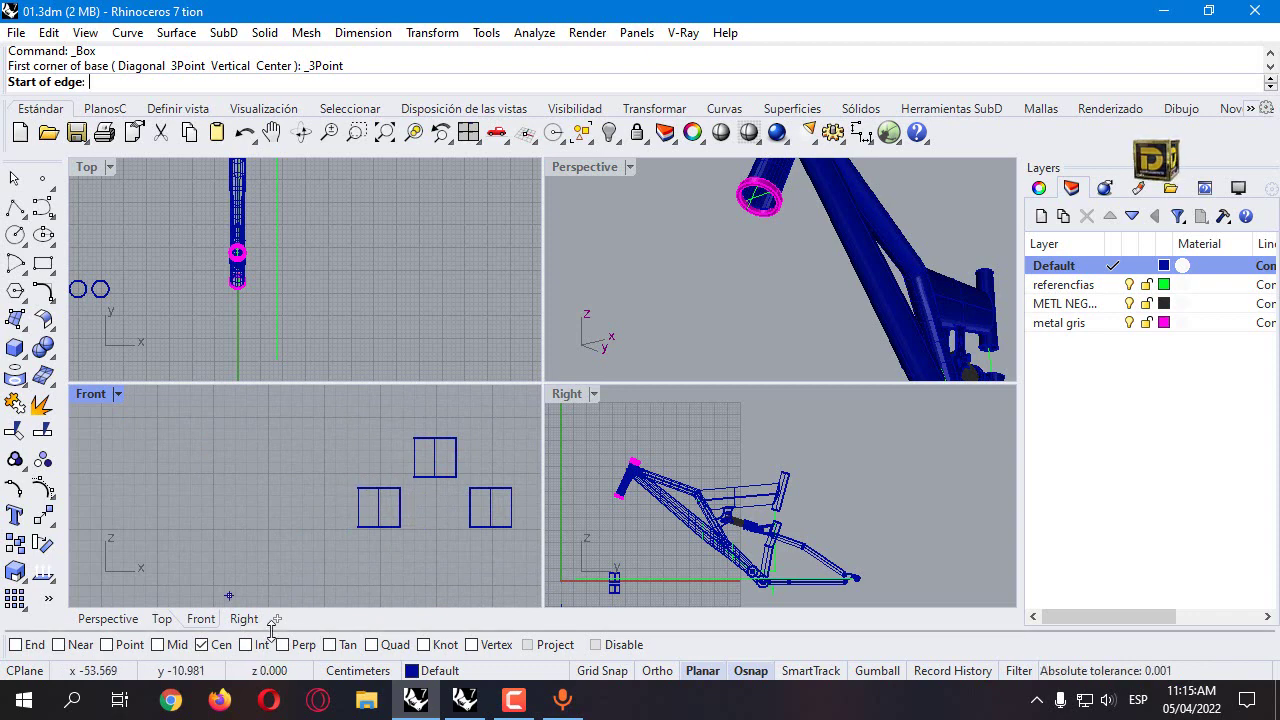
click(382, 476)
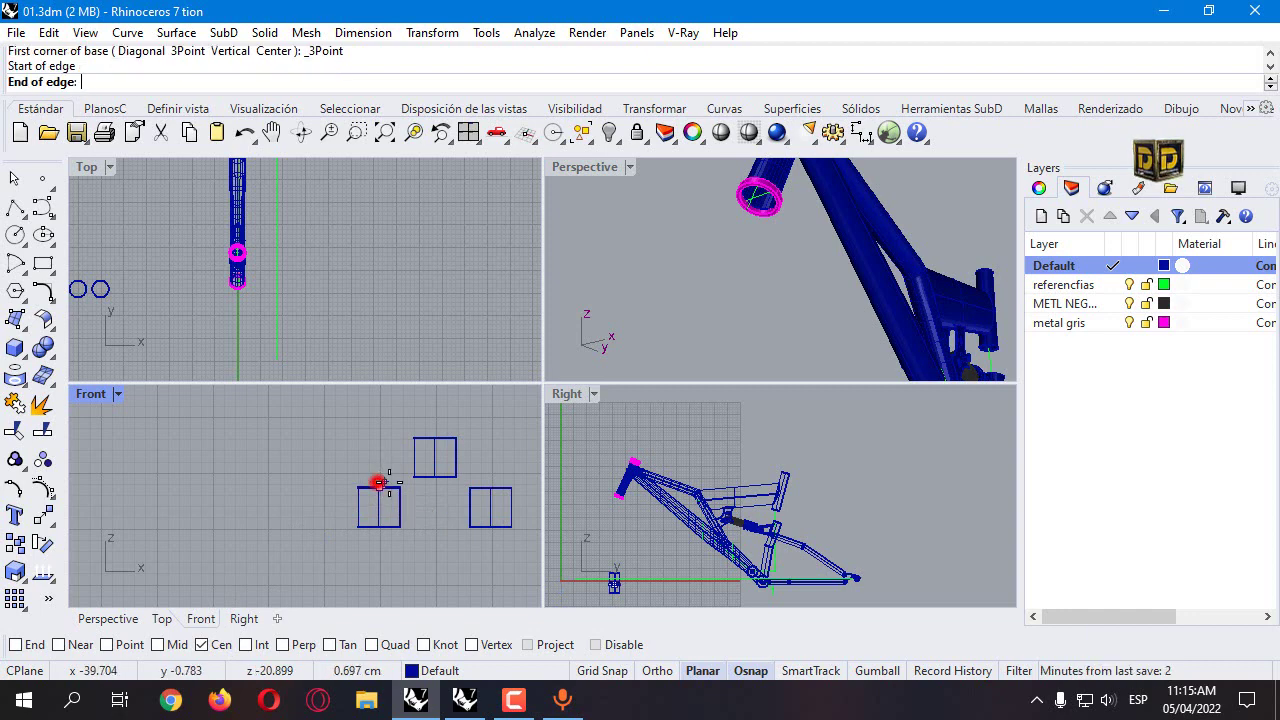
click(493, 480)
scroll(446, 558, down, 3)
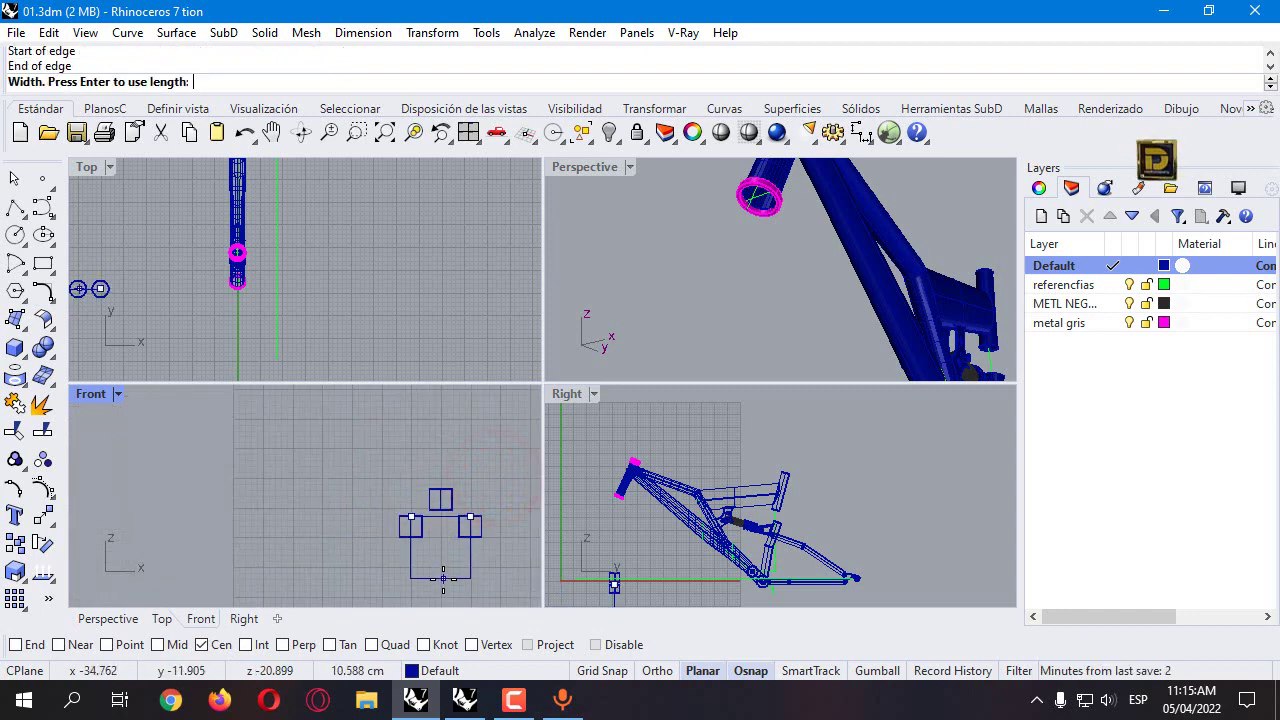
click(443, 577)
click(443, 578)
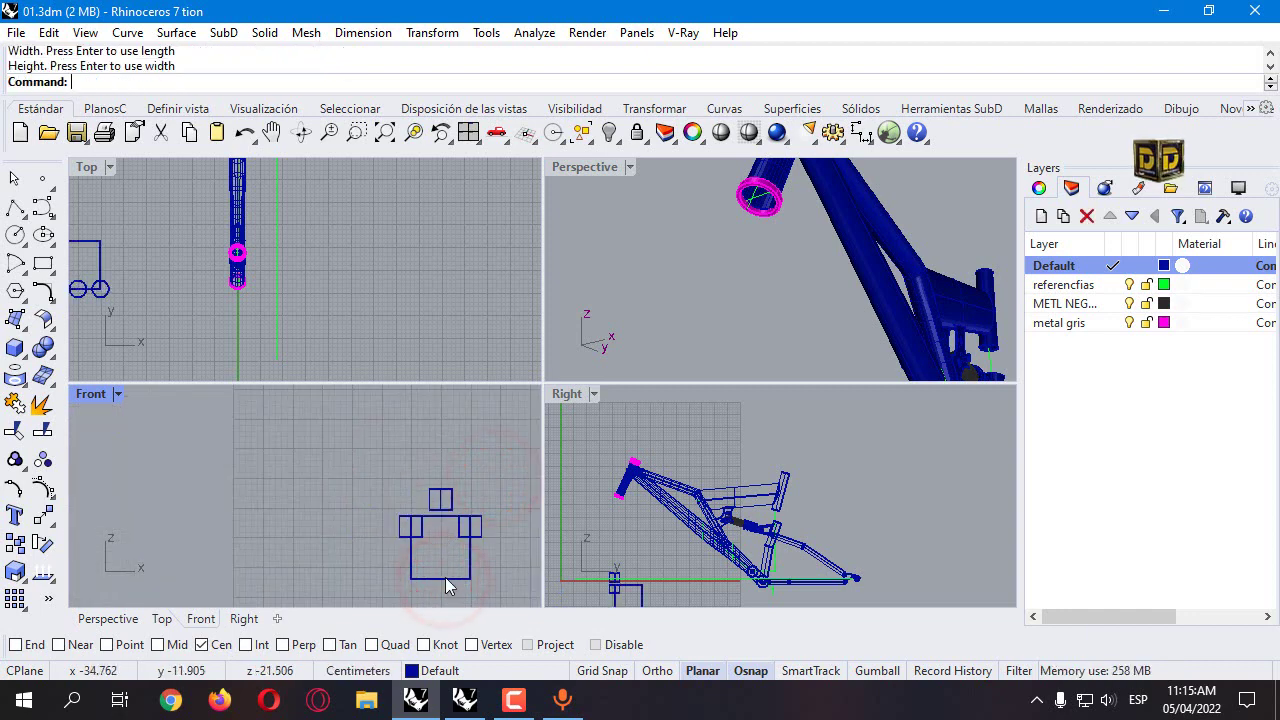
Step: Draw a polyline on the referencfias layer between the midpoints of the box's front and back top edges
click(449, 580)
scroll(428, 525, up, 2)
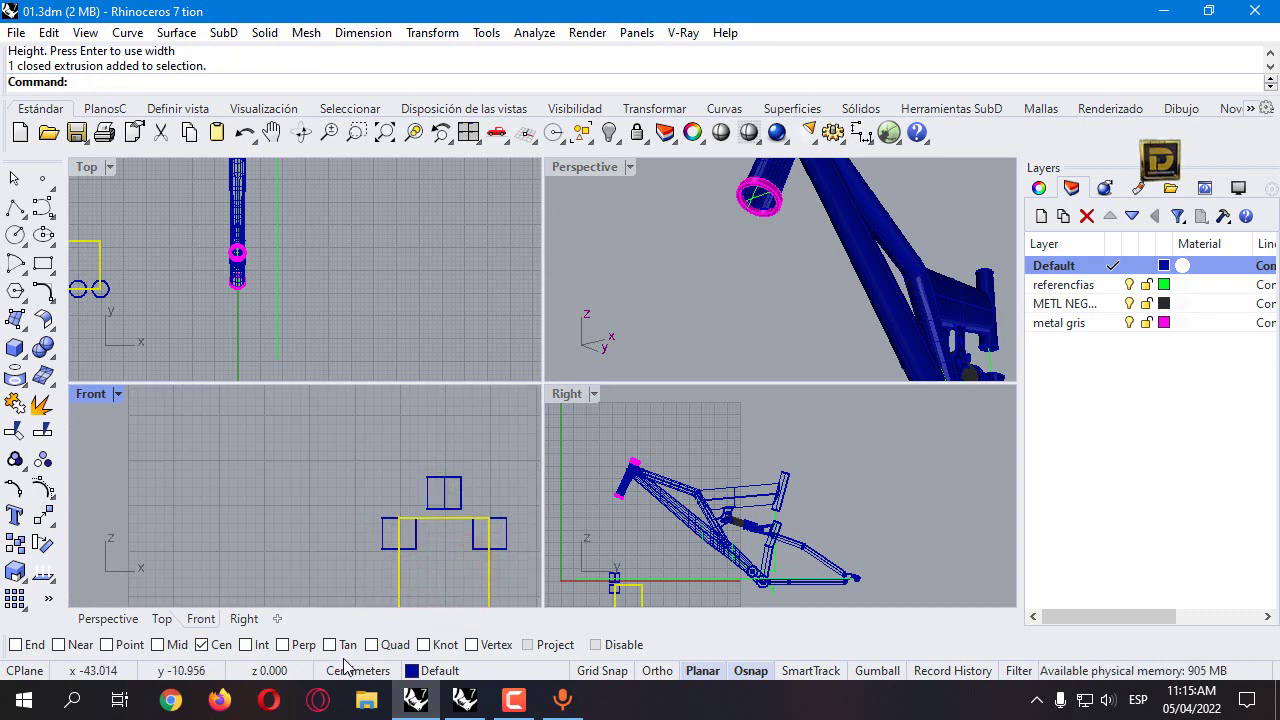
scroll(440, 500, up, 2)
scroll(585, 175, down, 3)
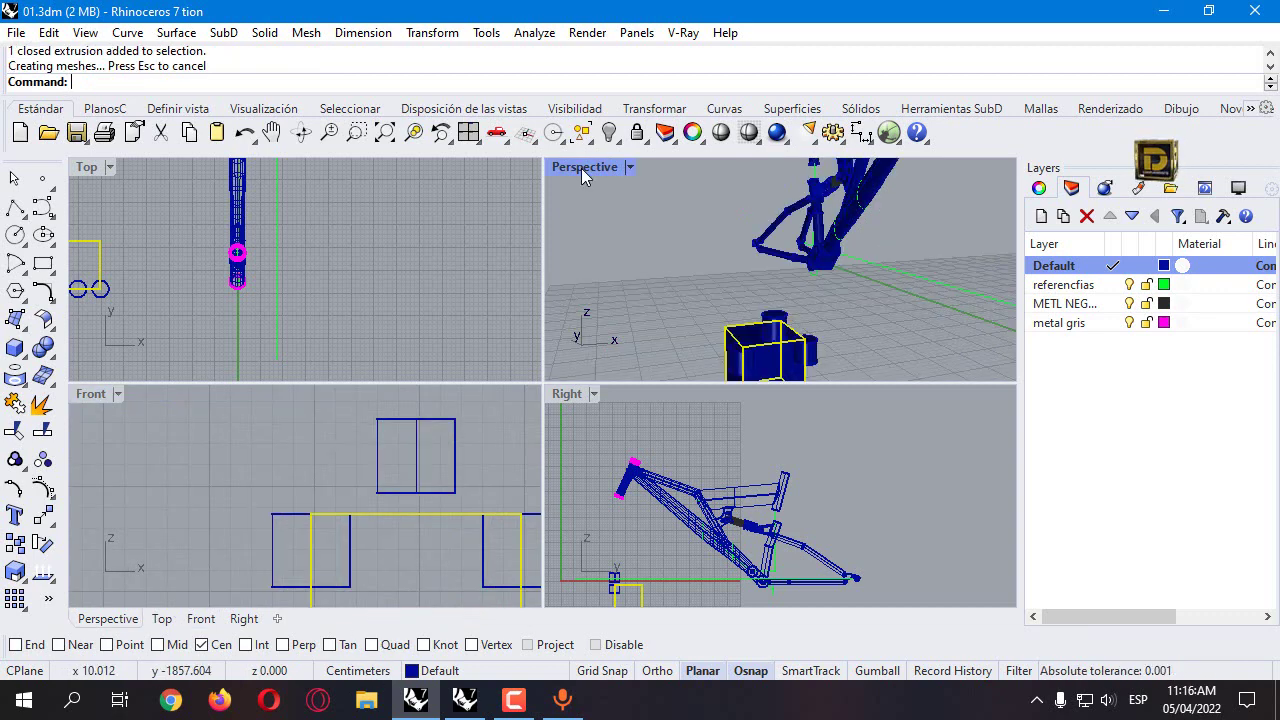
click(15, 207)
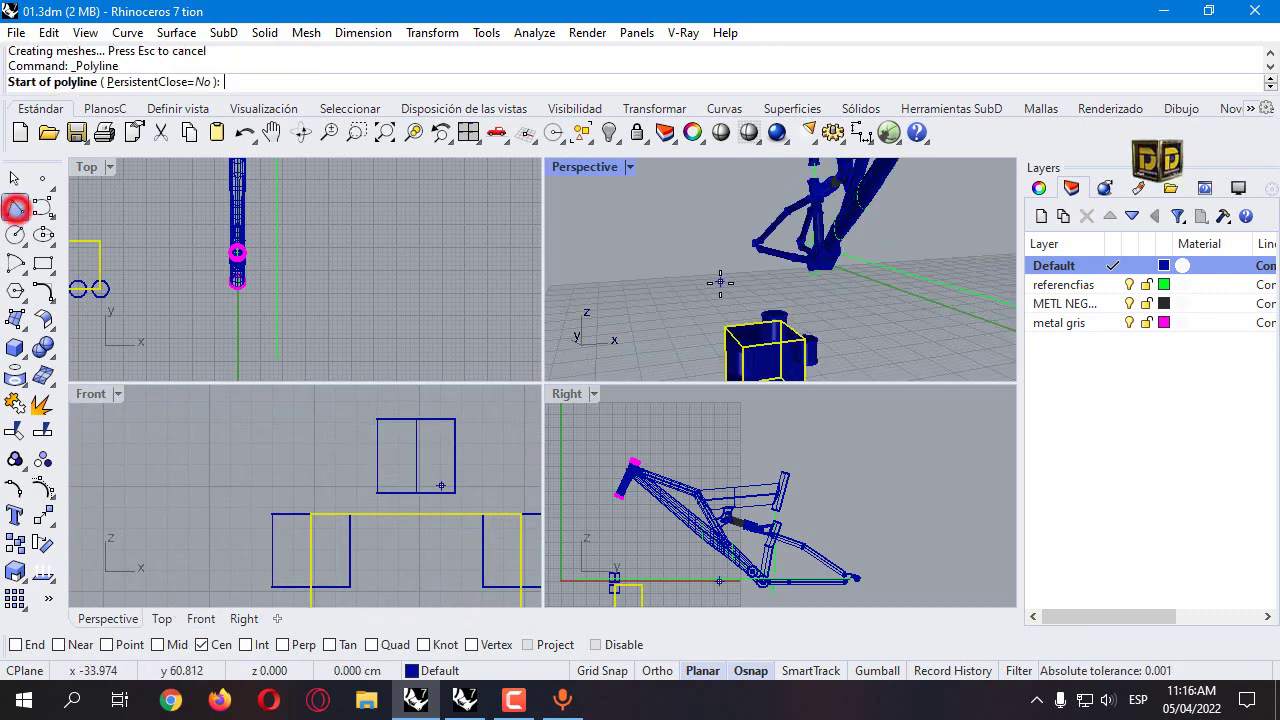
click(1110, 284)
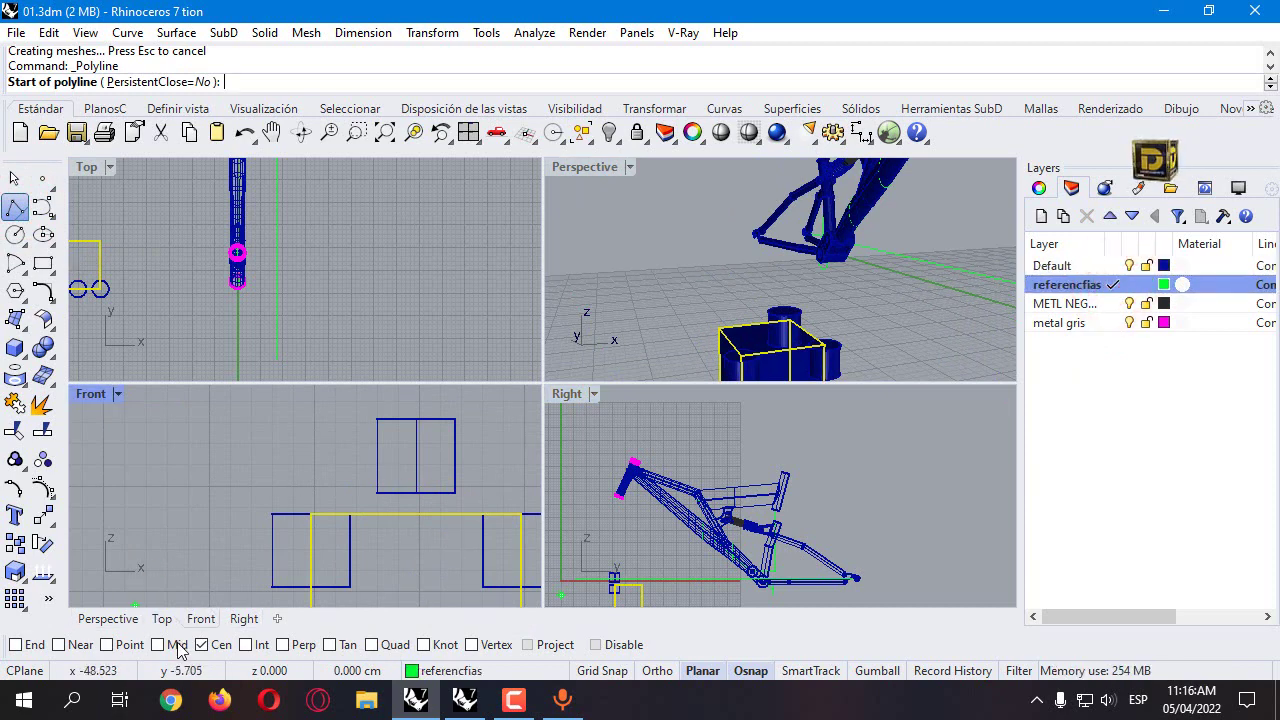
click(756, 322)
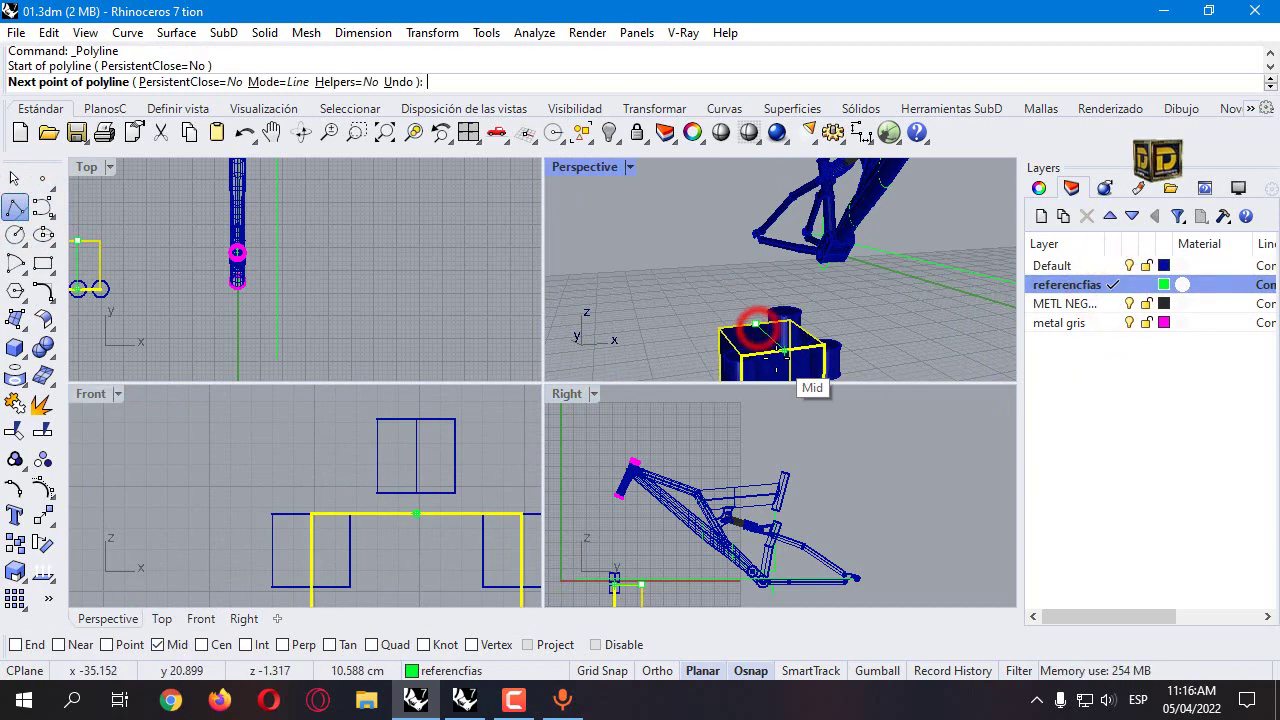
click(774, 356)
key(Return)
Step: Move the box and its reference line from the line's midpoint to the centre of the upper cylinder's base
scroll(760, 335, up, 2)
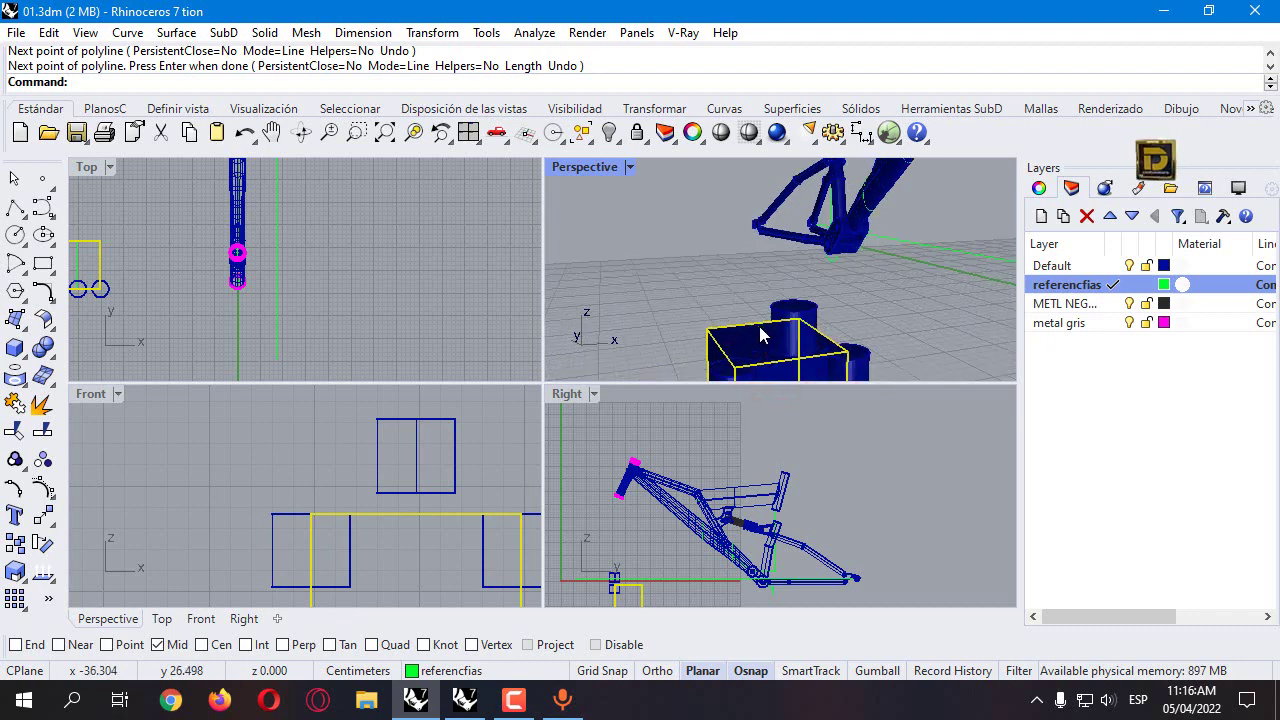
click(757, 329)
click(42, 515)
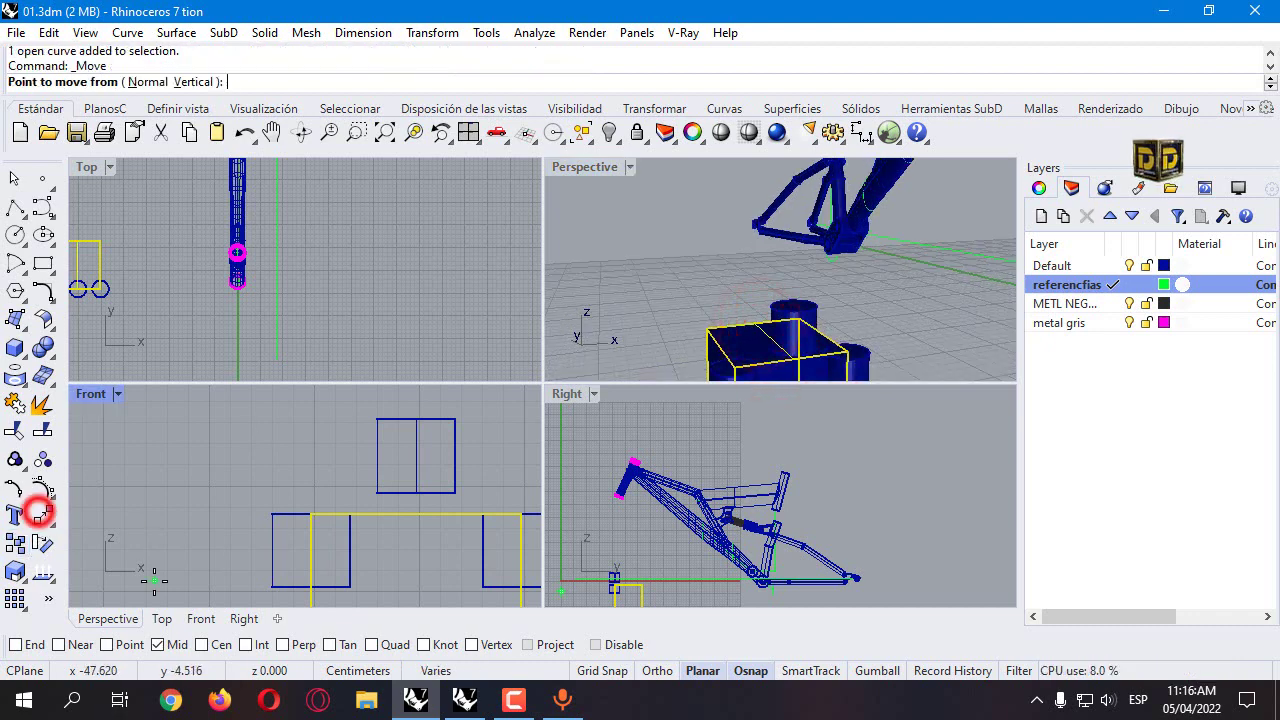
click(776, 341)
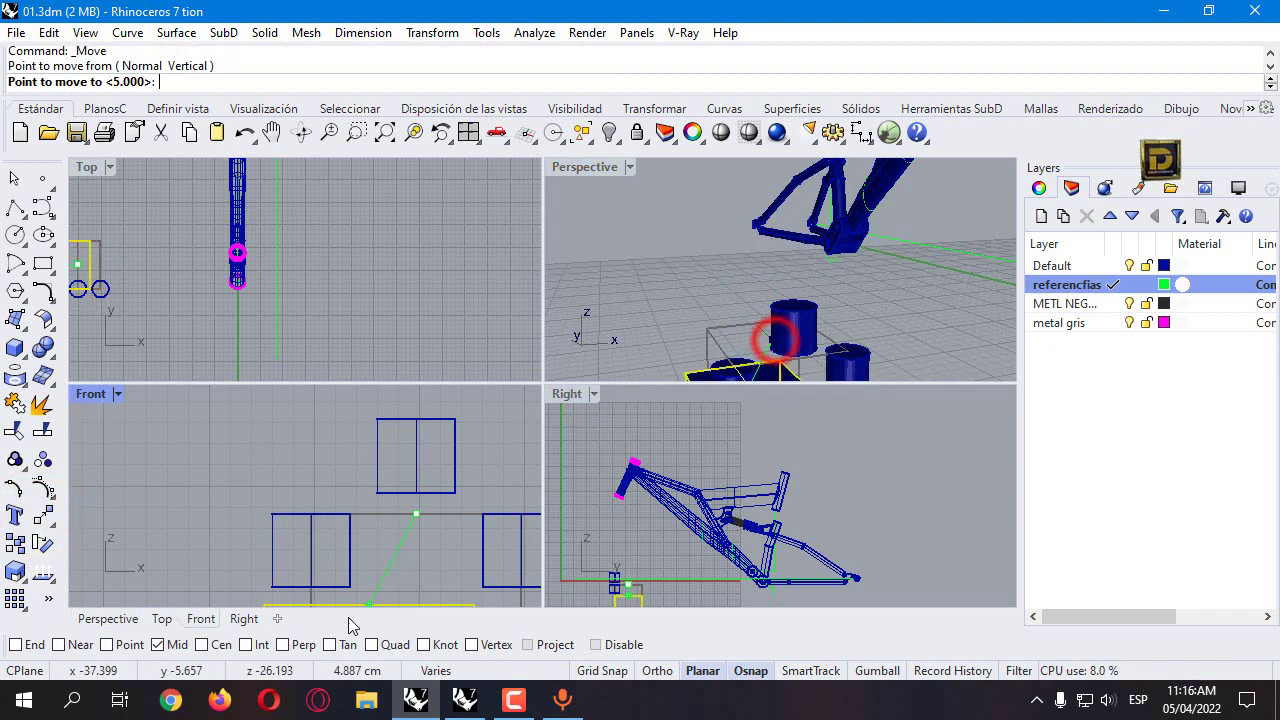
click(201, 644)
click(404, 495)
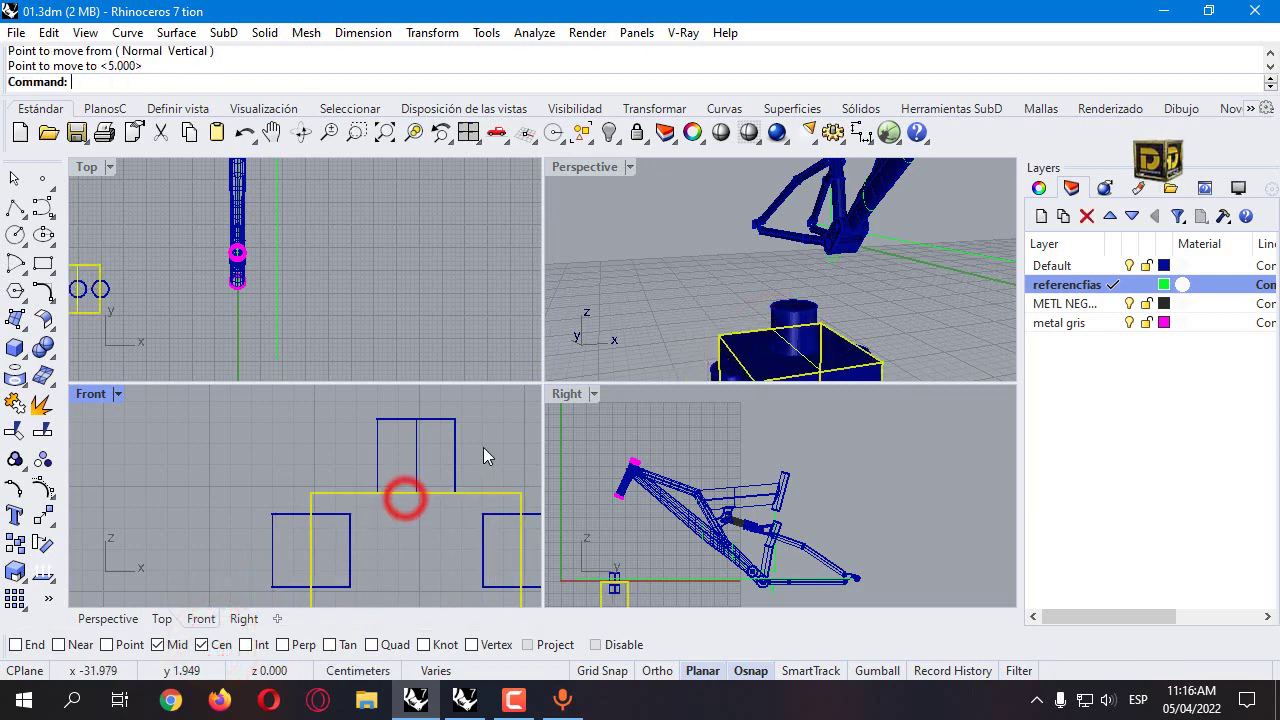
Step: Draw a Front-view polyline through the upper cylinder's base quadrants and the lower cylinders' inner top quadrants, looping loosely around above the upper cylinder
scroll(480, 438, down, 3)
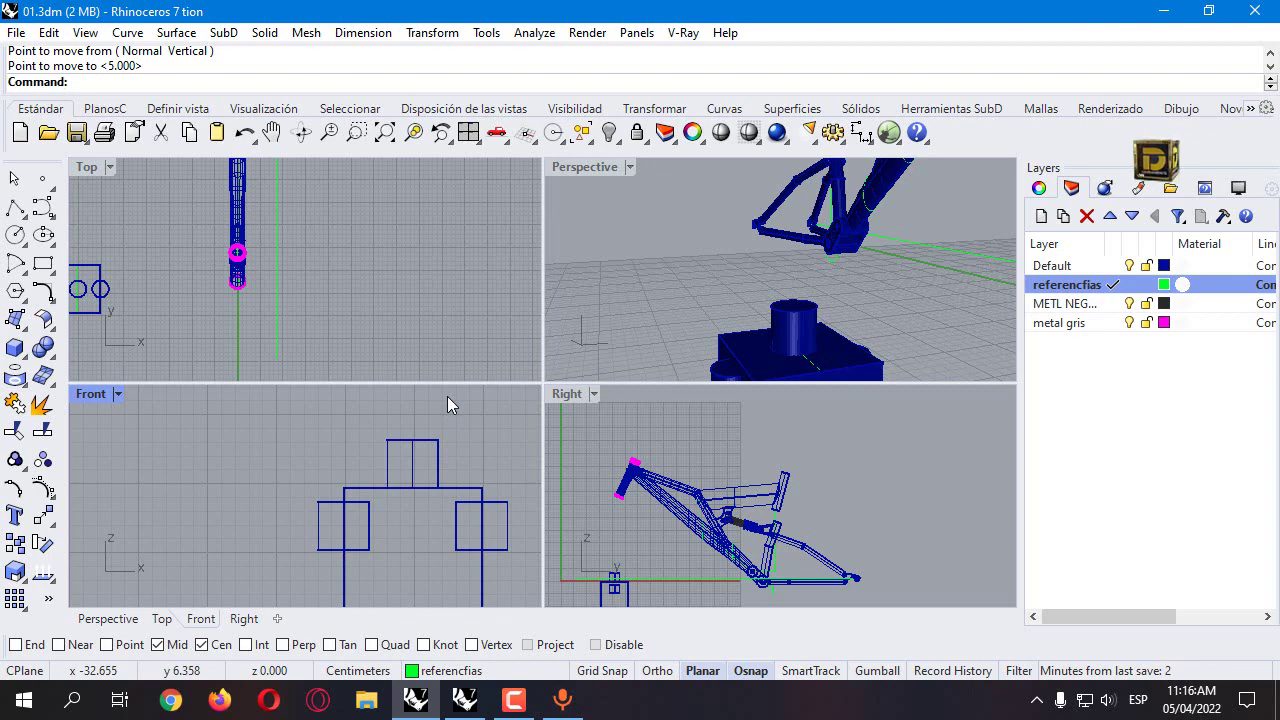
click(15, 207)
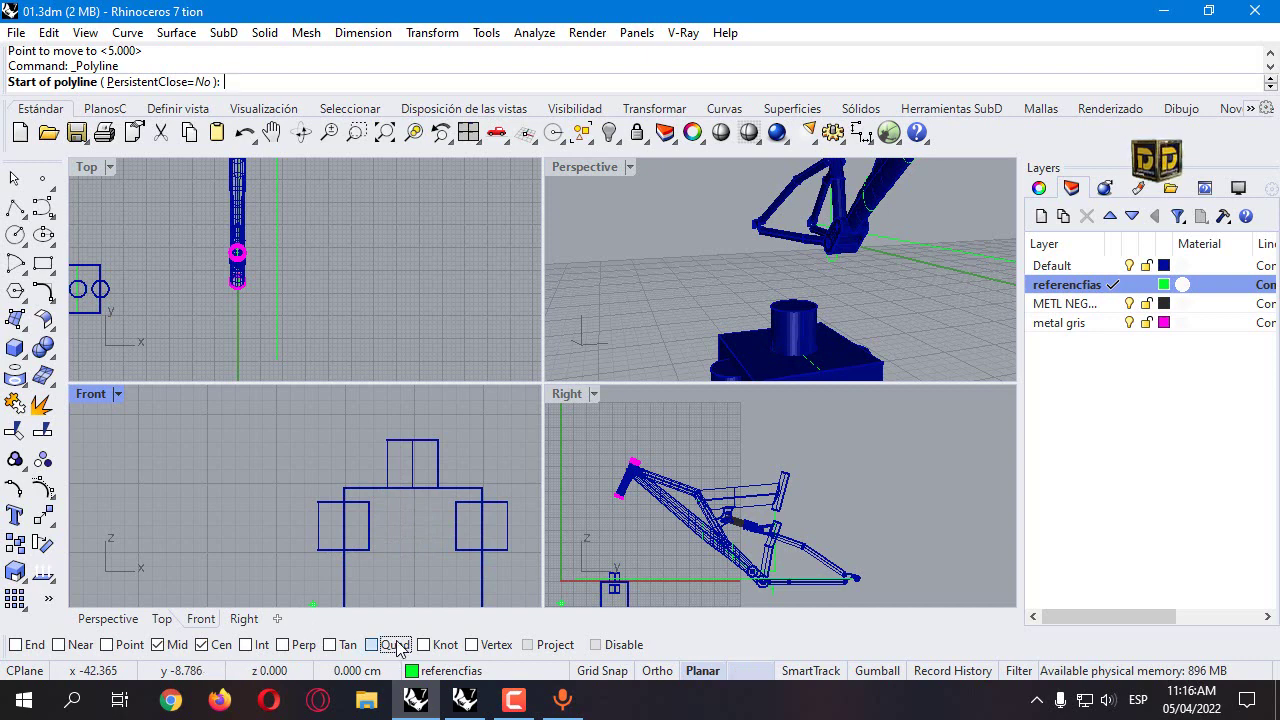
click(389, 494)
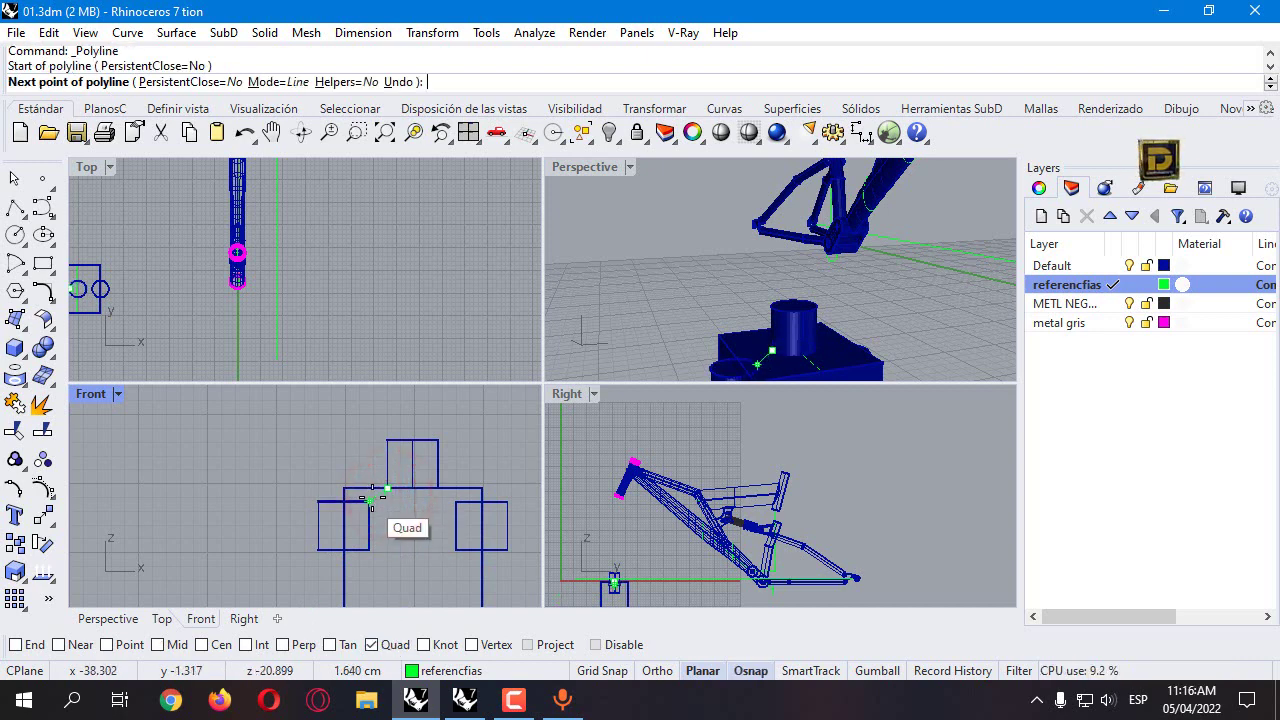
click(370, 500)
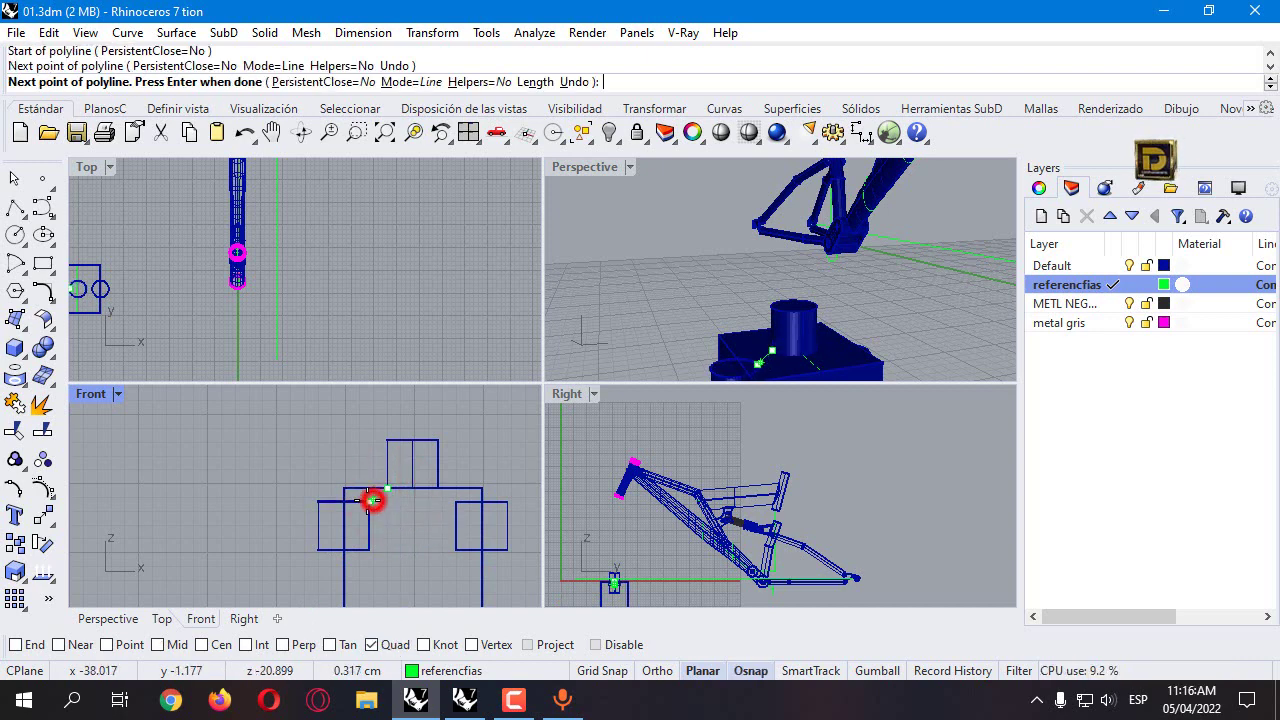
click(269, 495)
click(273, 446)
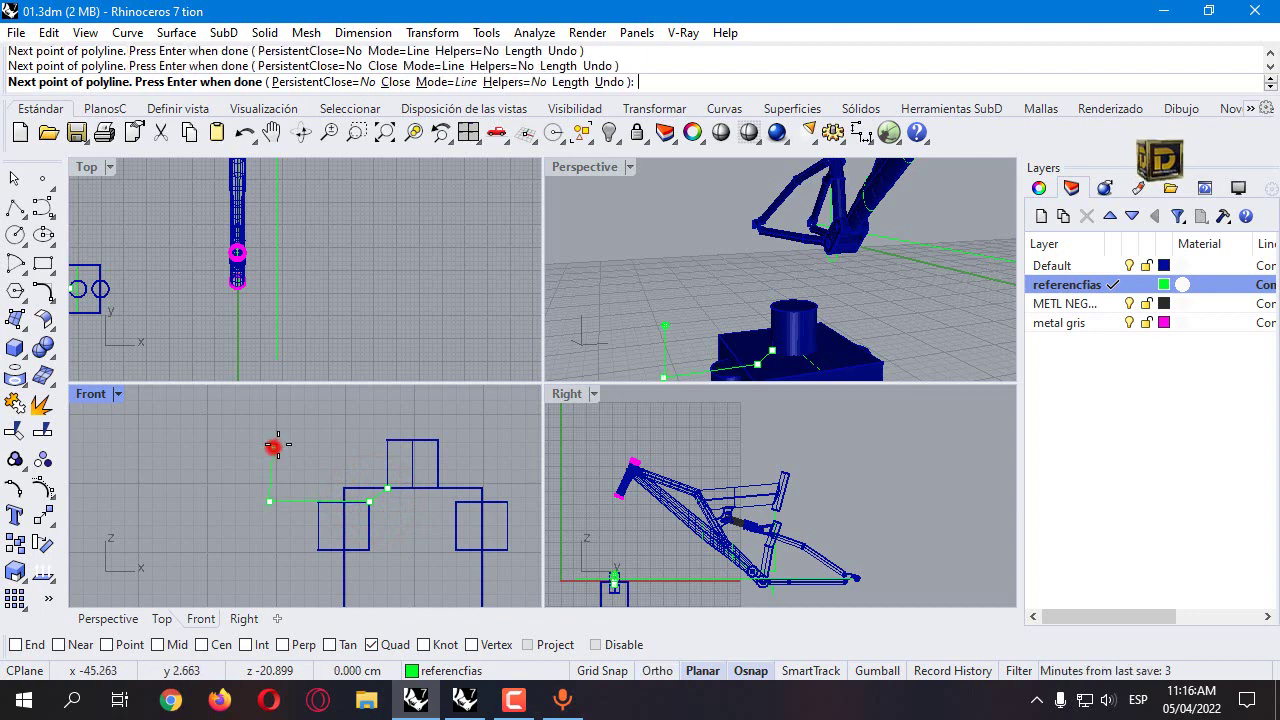
click(364, 424)
click(416, 399)
click(473, 397)
click(493, 408)
click(499, 421)
click(520, 424)
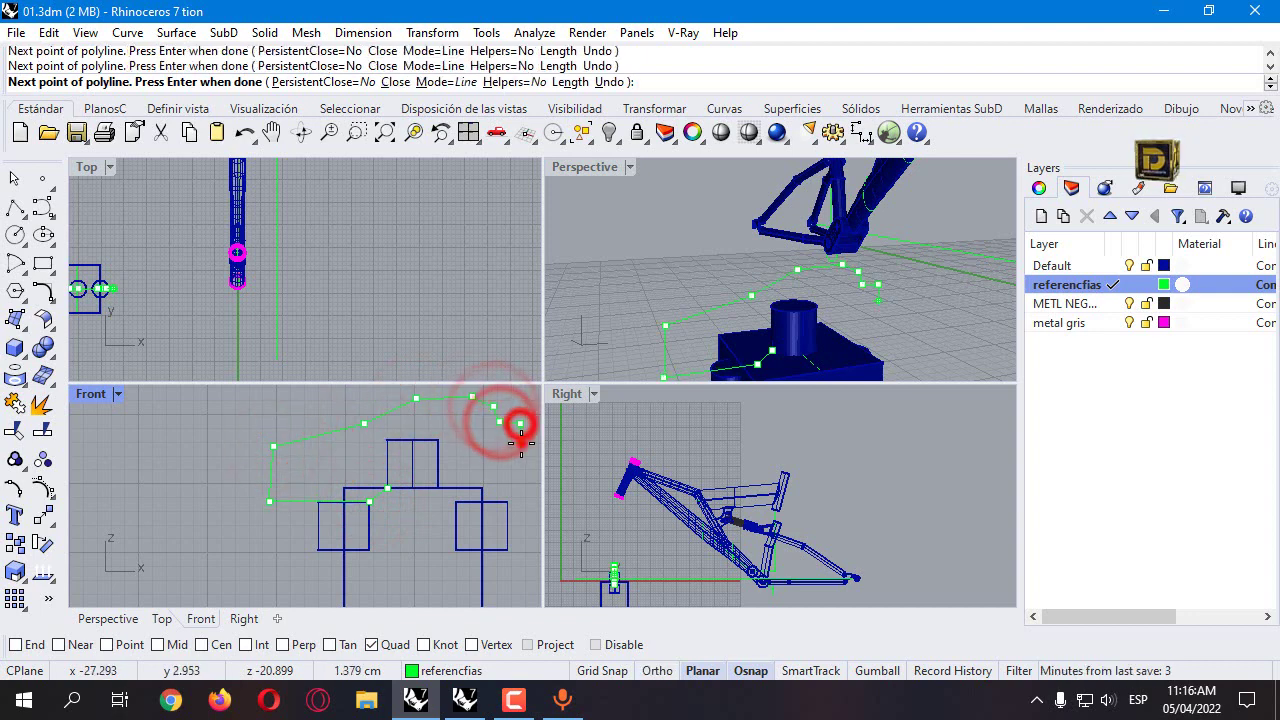
click(521, 441)
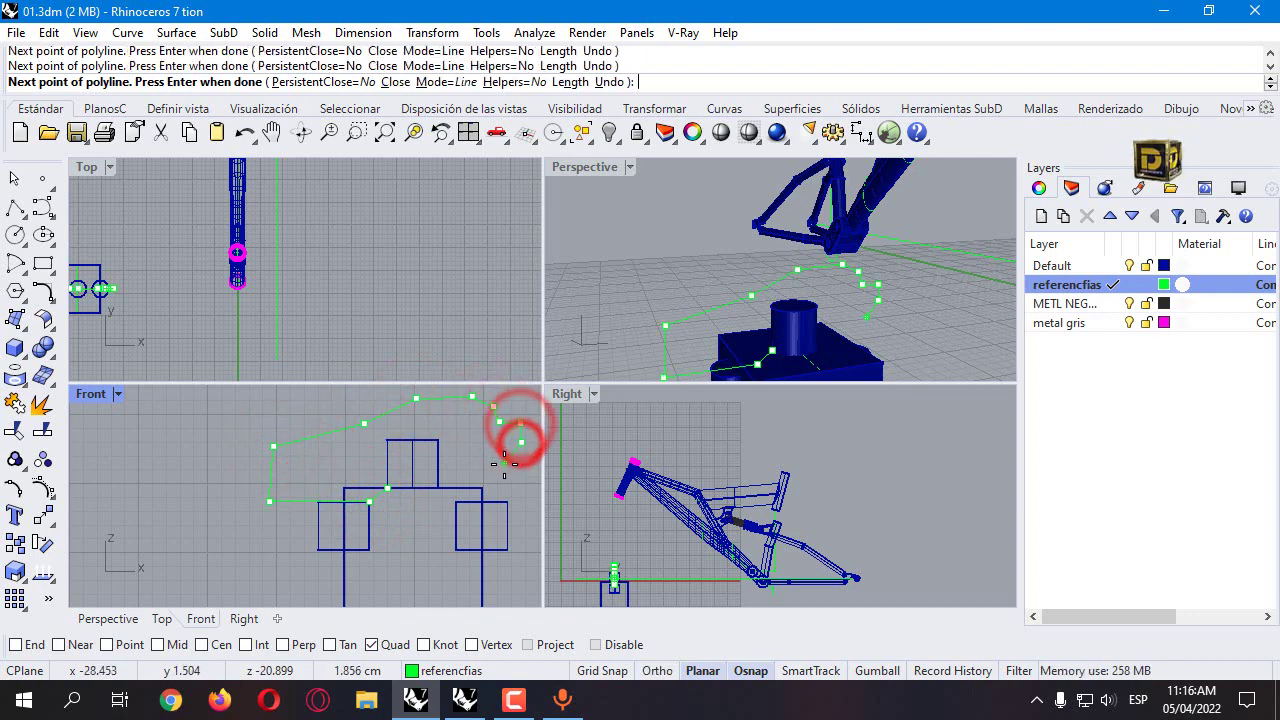
click(457, 497)
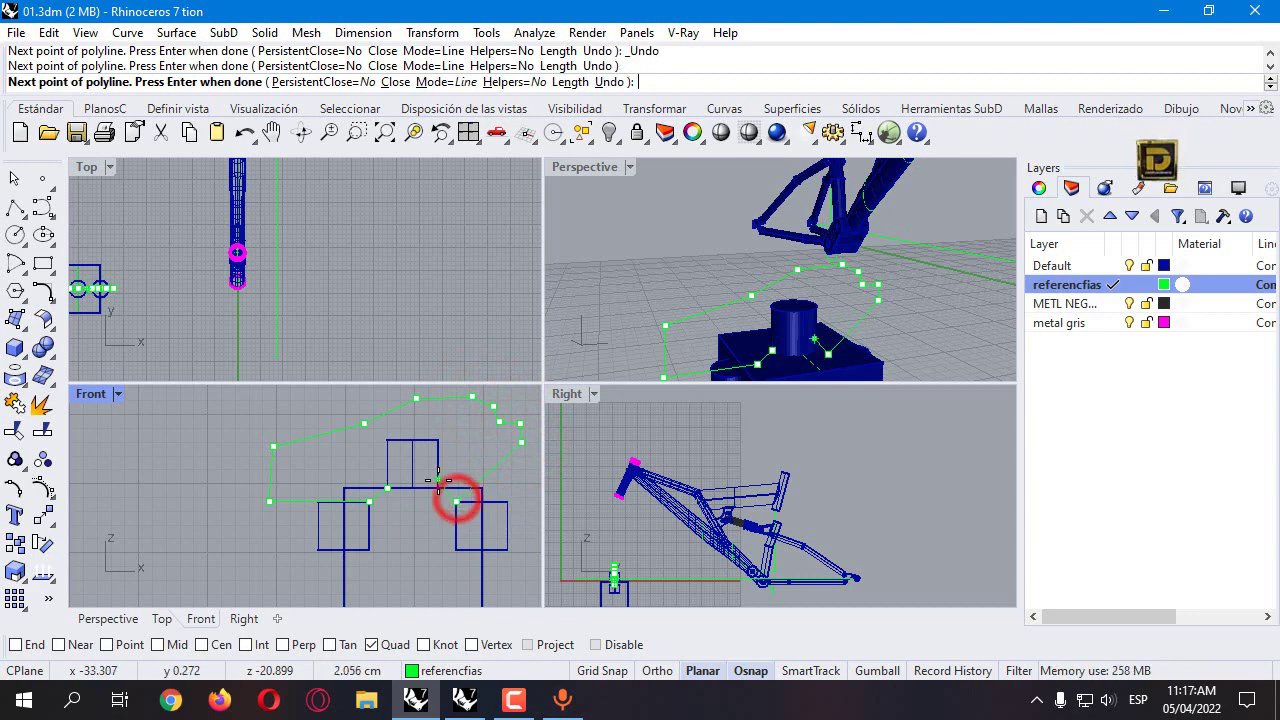
click(438, 487)
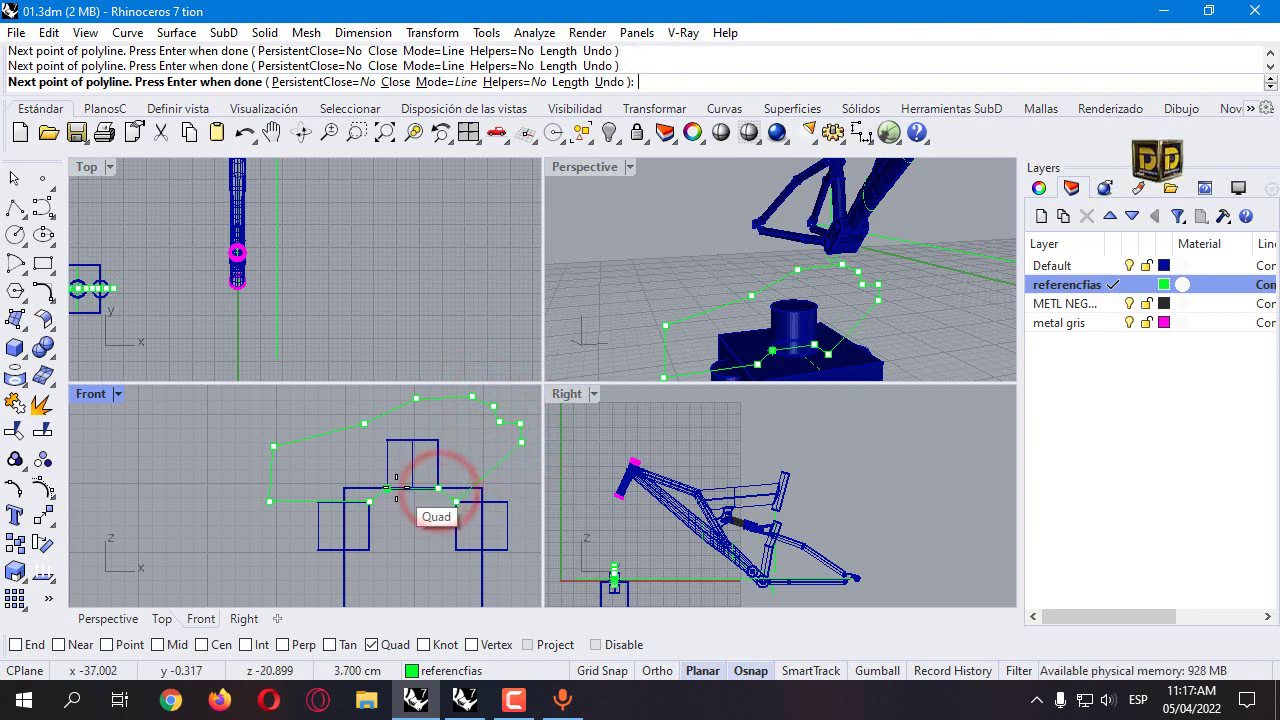
right_click(397, 485)
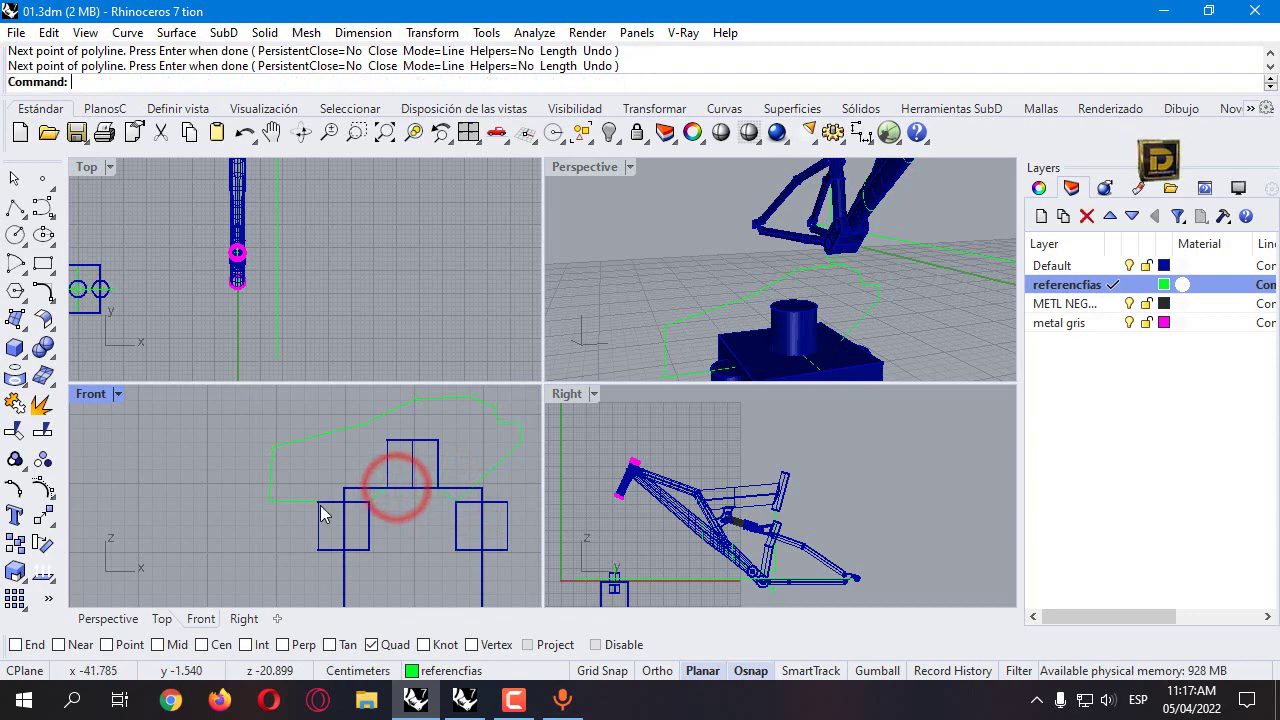
Step: Extrude the new polyline as a solid to both sides, far enough to pass the front and back faces of the box
click(309, 501)
scroll(327, 257, down, 2)
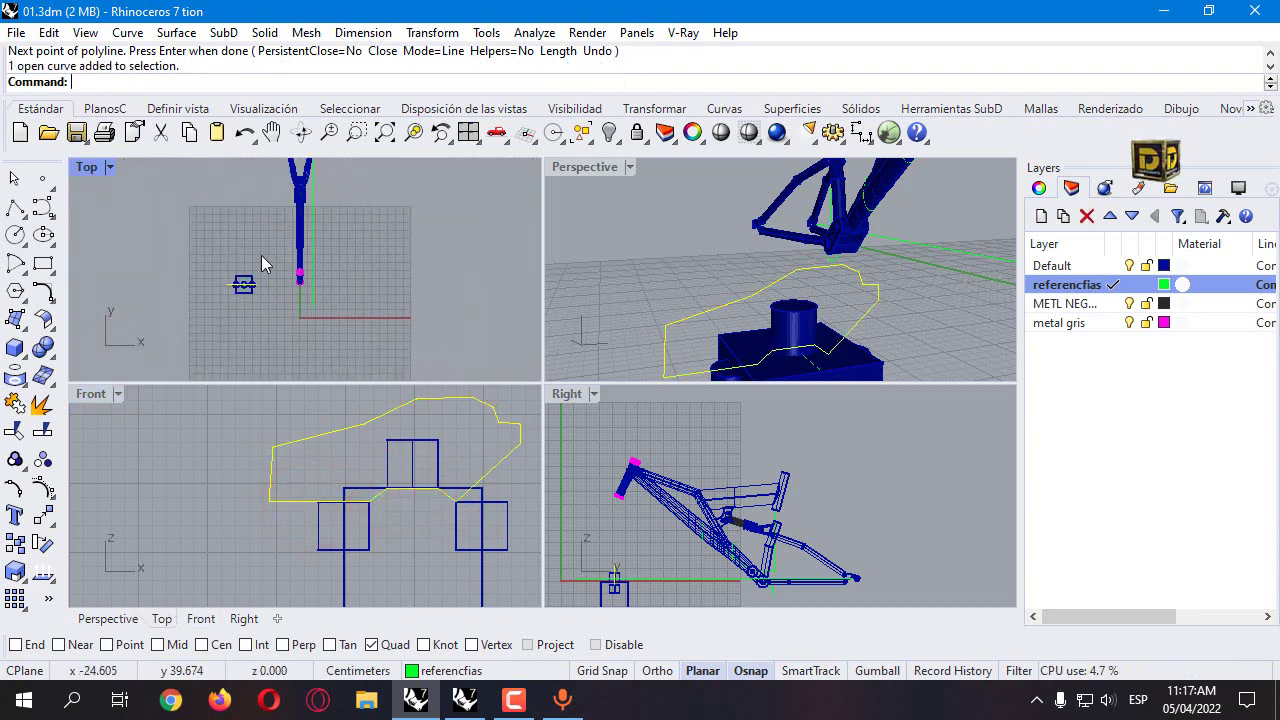
scroll(270, 275, up, 6)
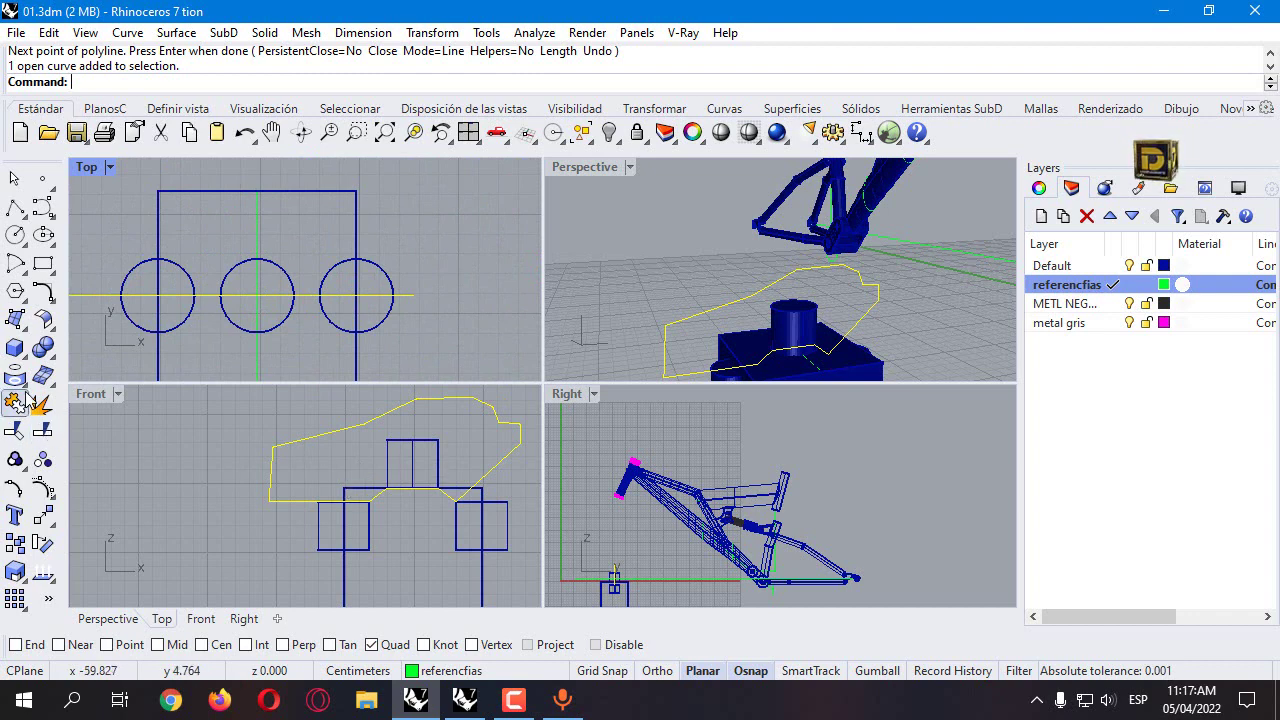
click(15, 347)
click(100, 411)
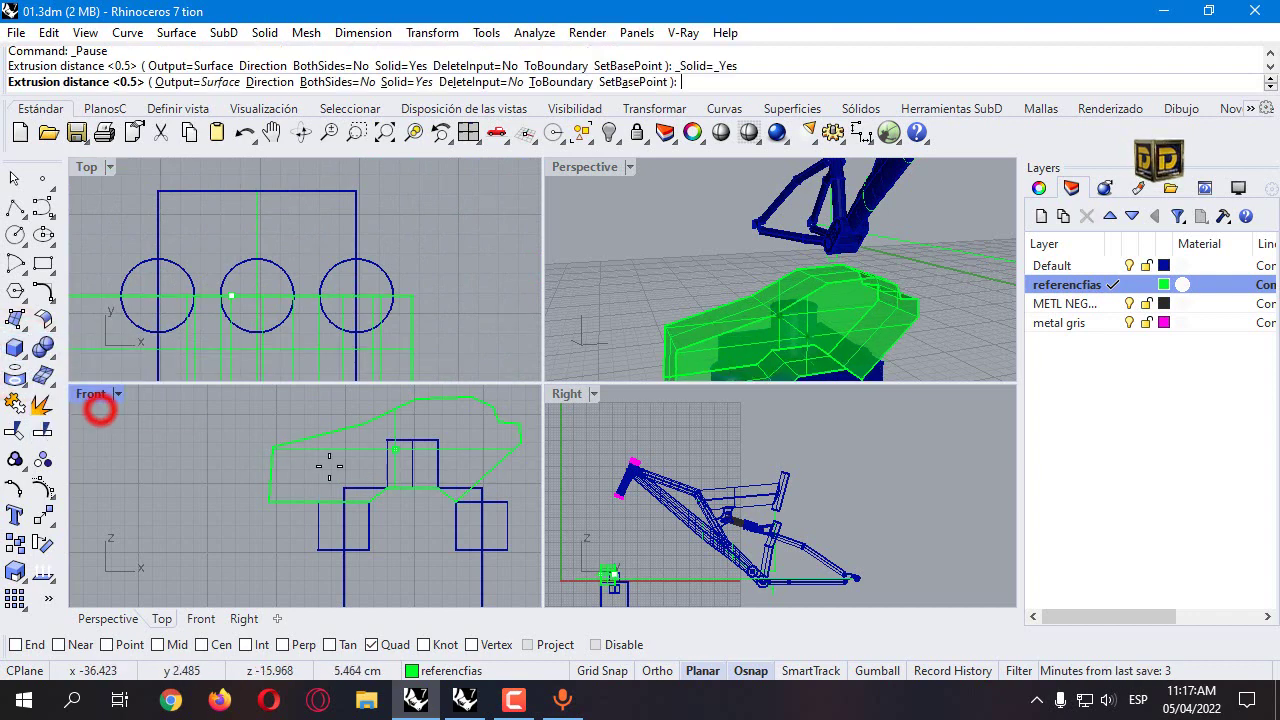
click(365, 90)
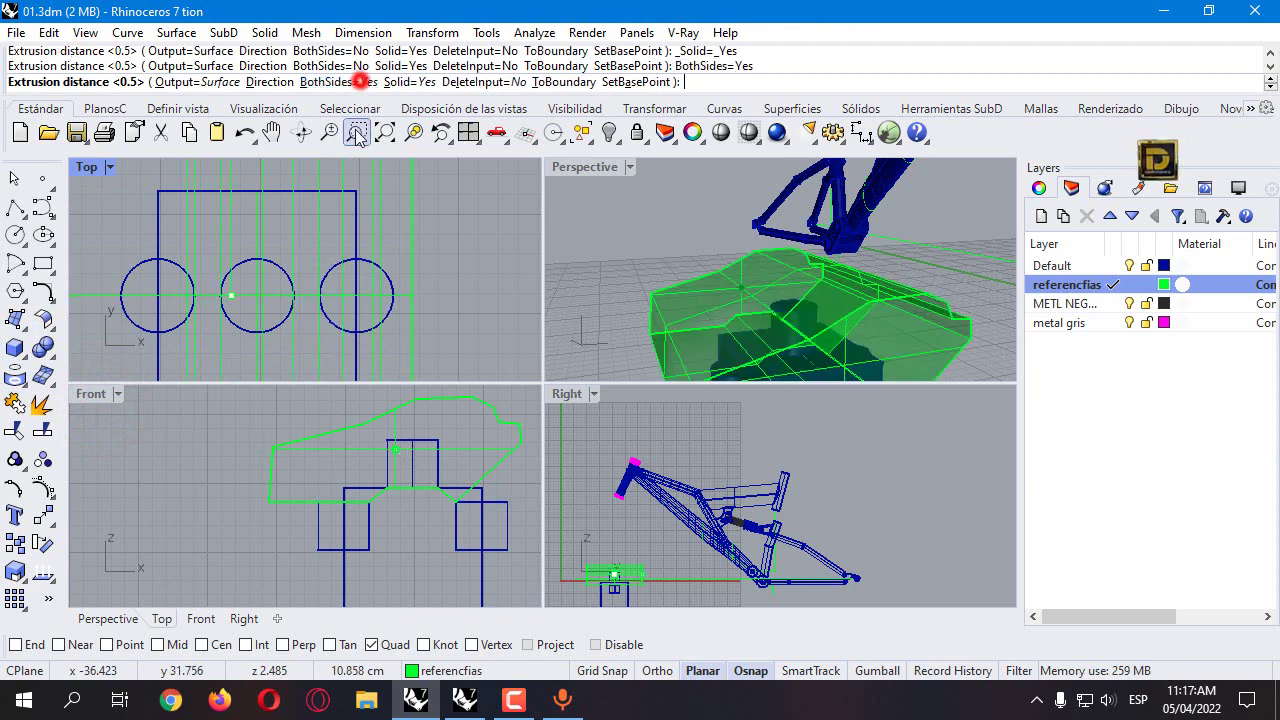
scroll(443, 170, down, 3)
click(441, 168)
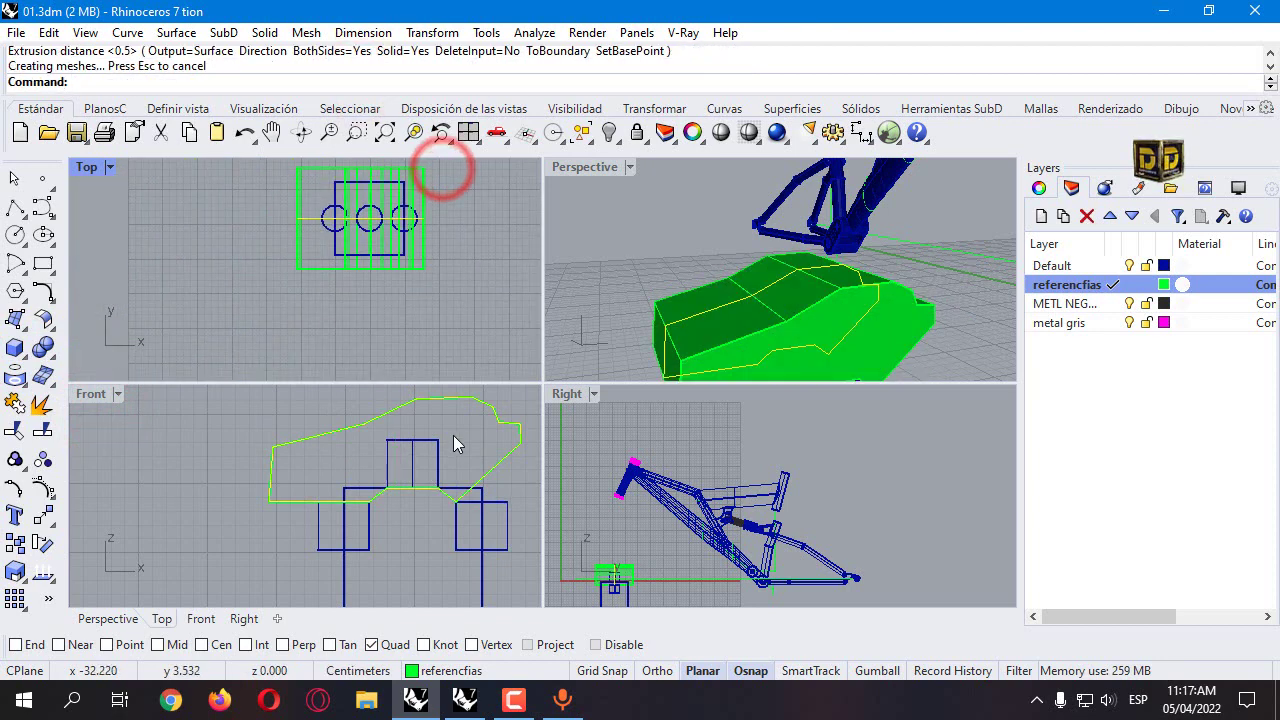
click(605, 259)
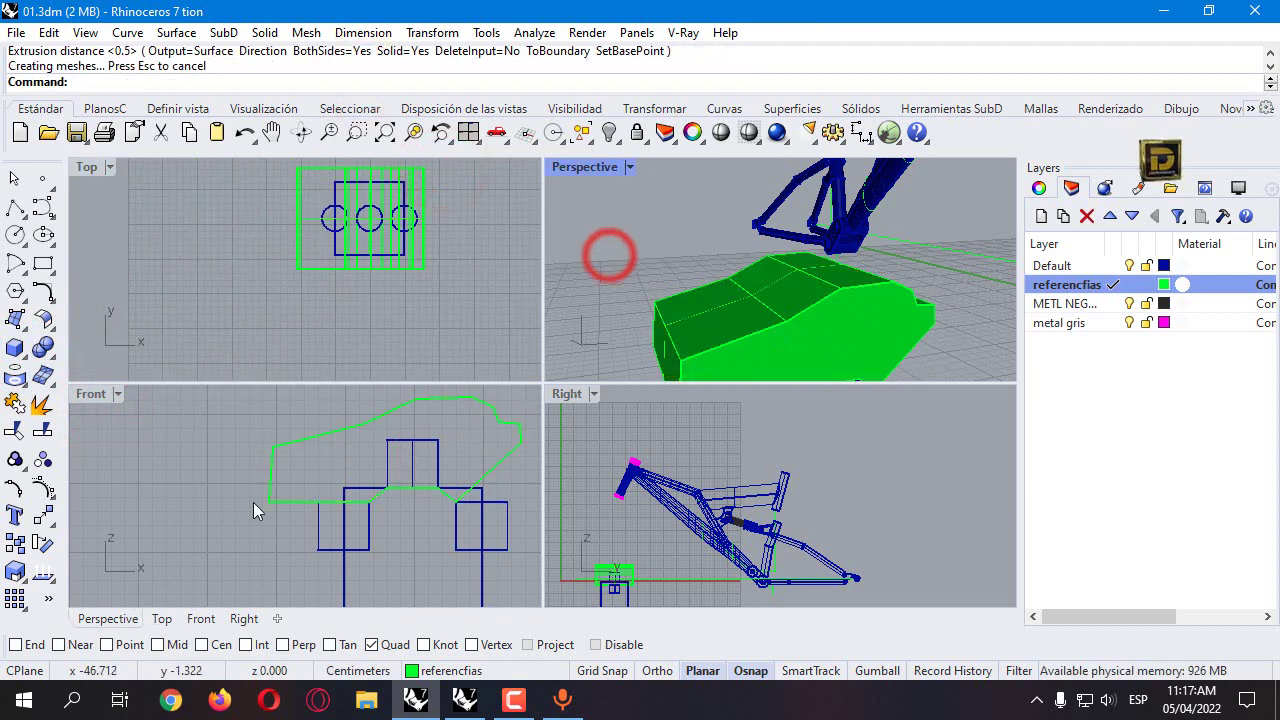
Step: Subtract the extruded profile solid from the box between the lower cylinders with a Boolean difference
click(44, 347)
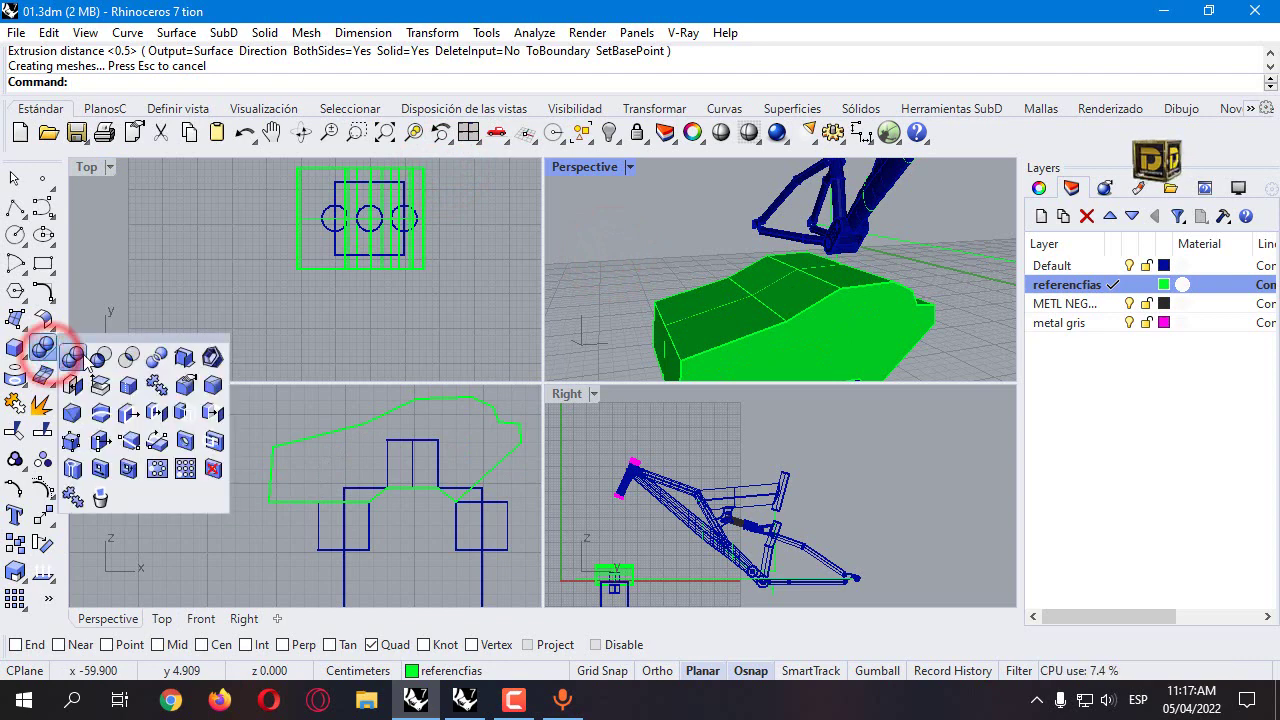
click(95, 354)
click(347, 568)
key(Return)
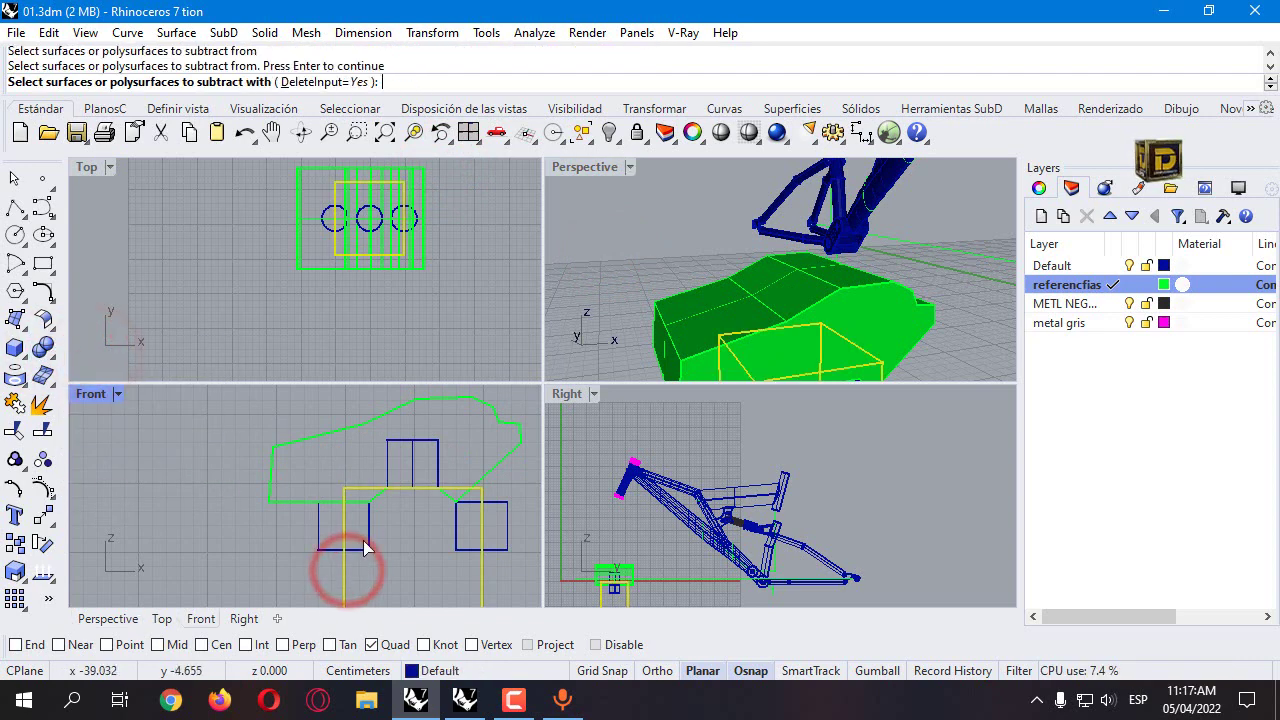
click(348, 430)
key(Return)
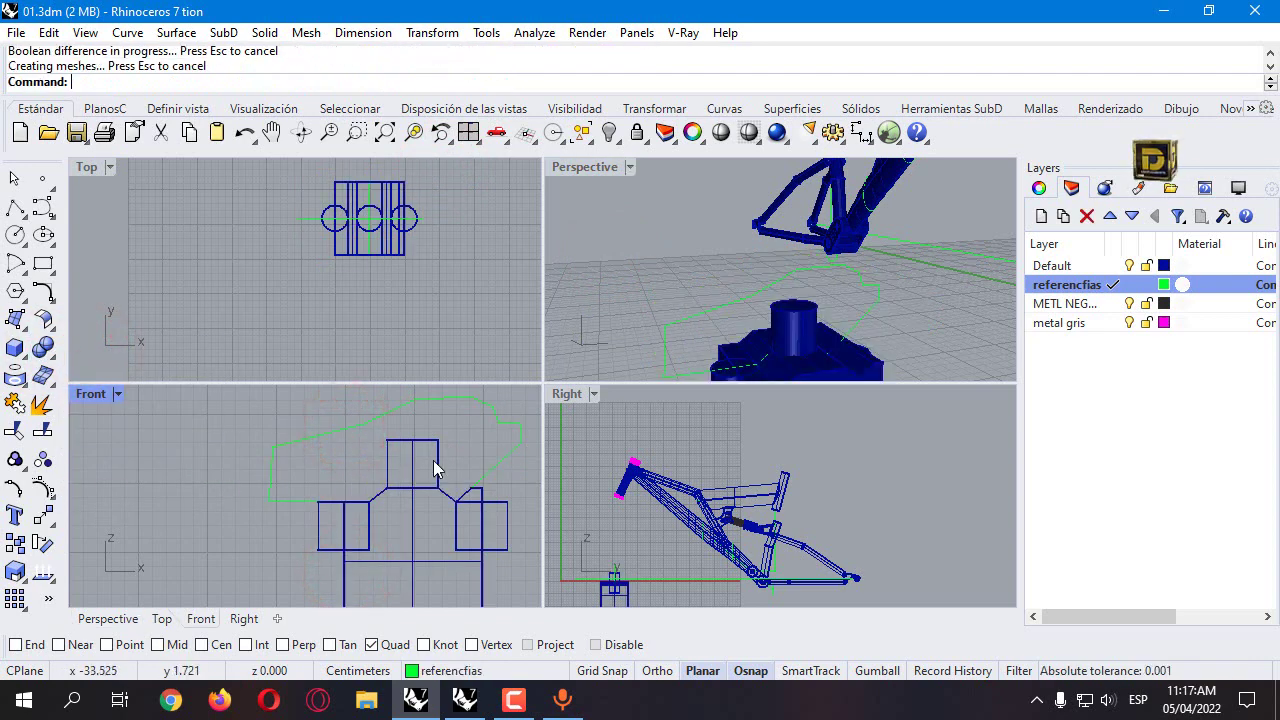
Step: Delete the leftover profile polyline around the upper cylinder
click(492, 424)
key(Delete)
right_drag(850, 300, 876, 270)
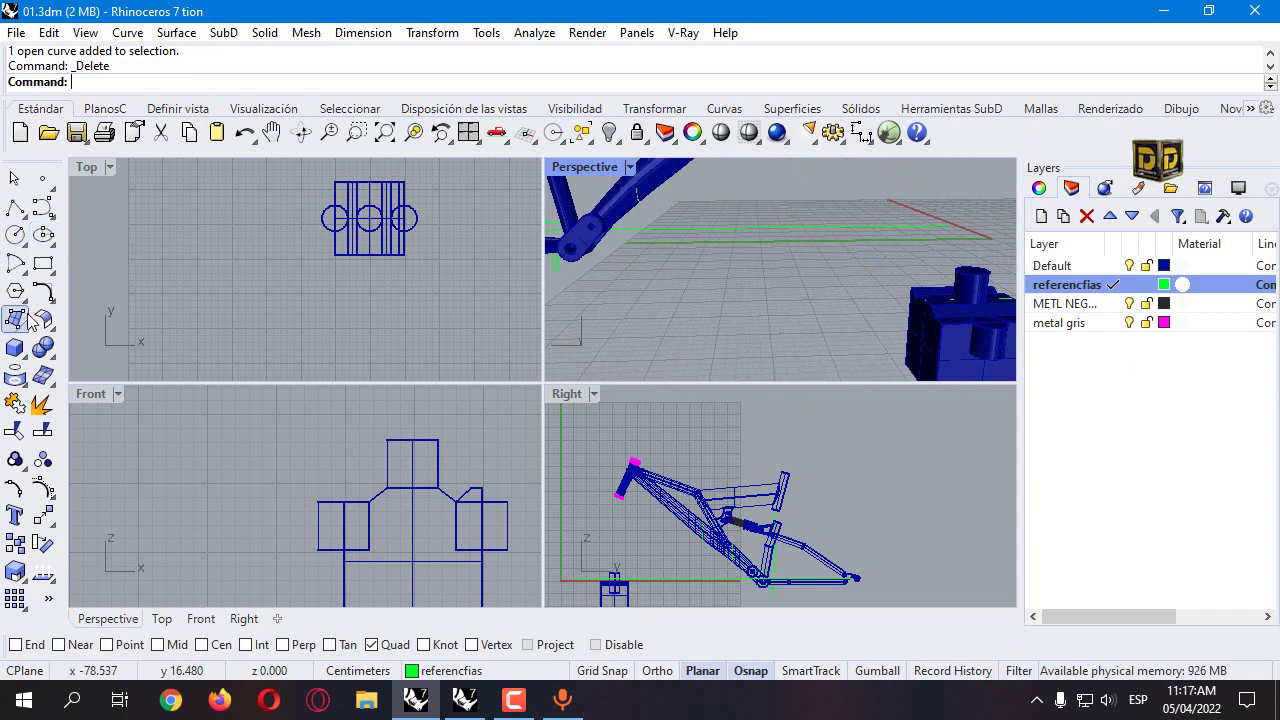
click(34, 355)
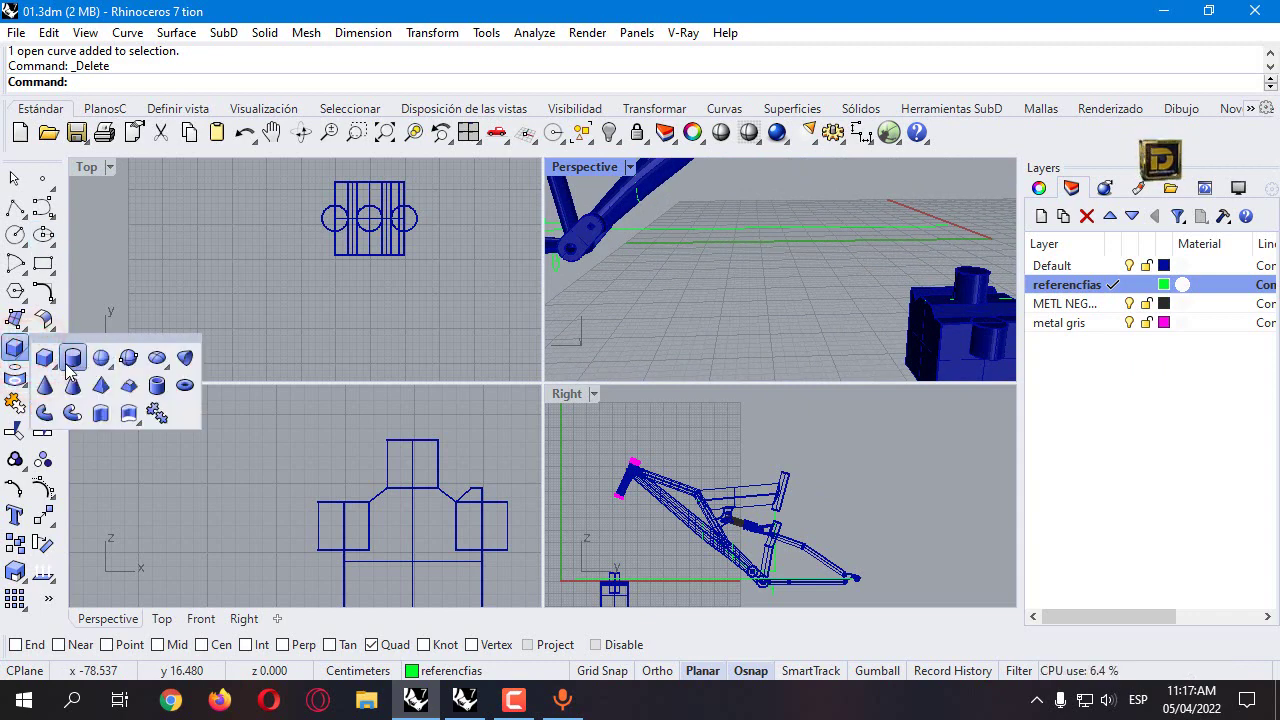
click(58, 368)
scroll(325, 210, up, 5)
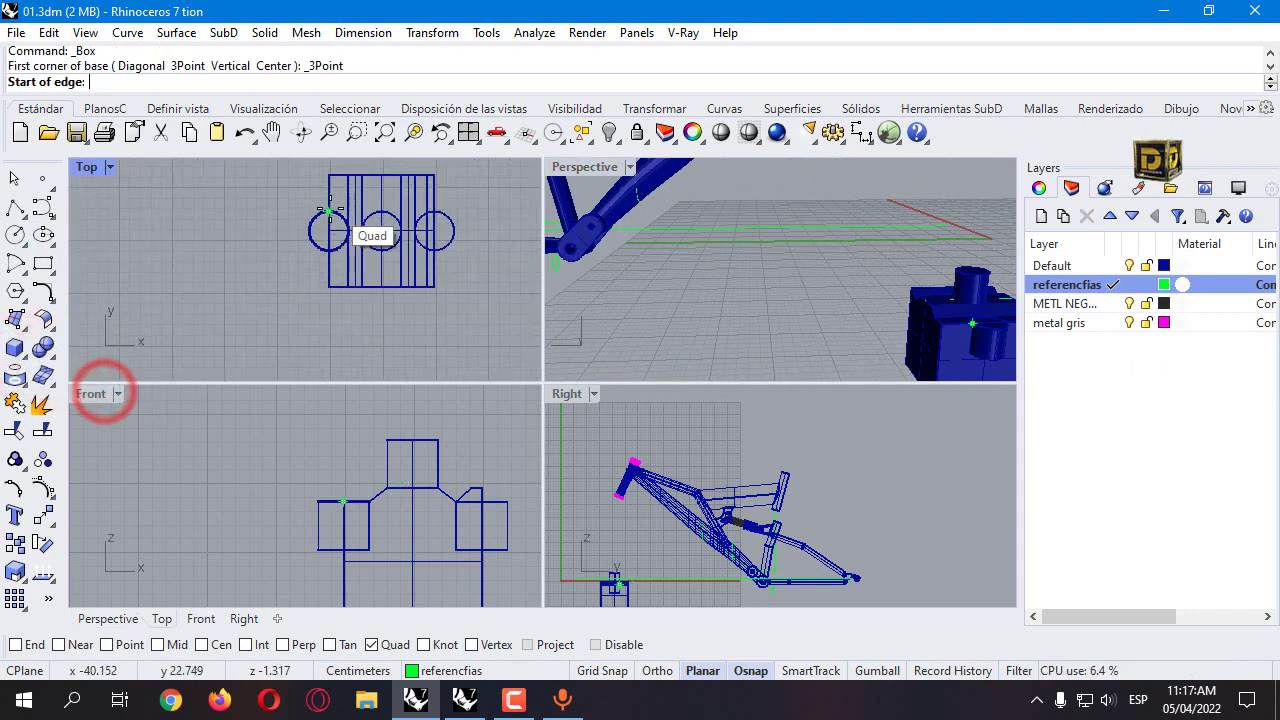
click(323, 212)
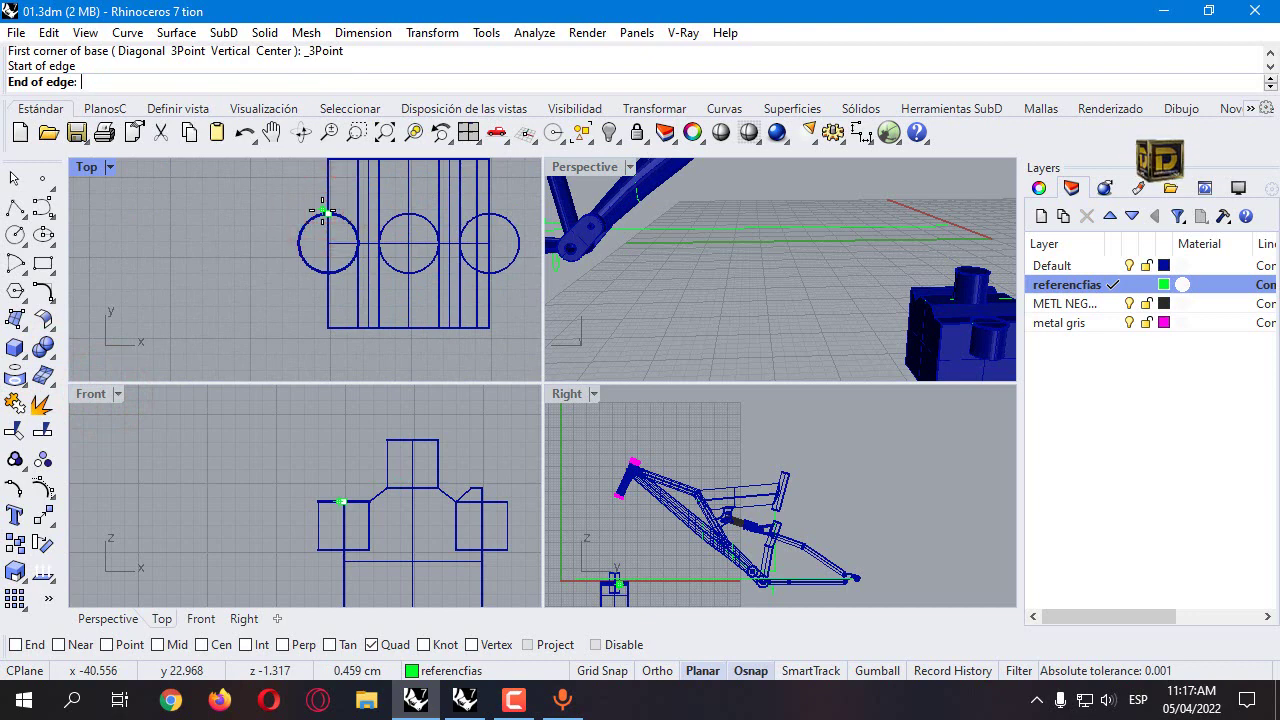
click(500, 206)
scroll(492, 190, down, 4)
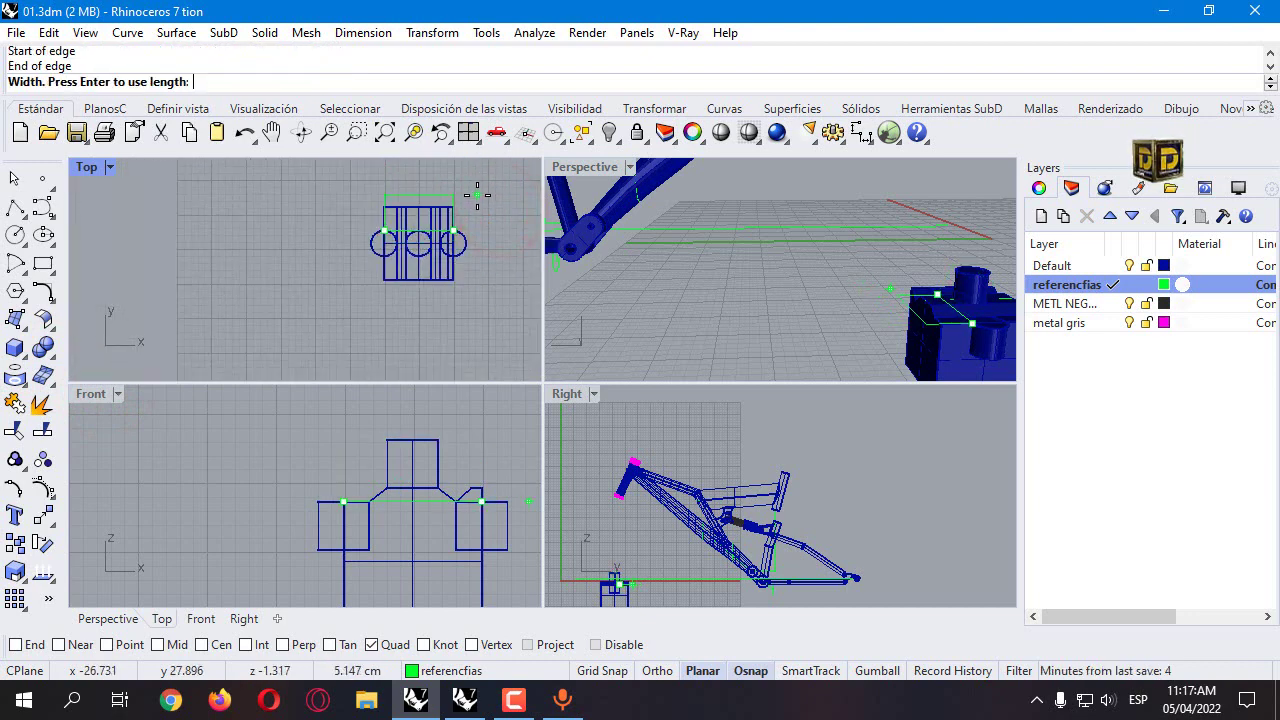
key(Escape)
Step: Build a 3-point box from the left lower cylinder's rear quadrant, extending behind and below the block, and shift it sideways to overhang both block sides
key(Return)
click(395, 229)
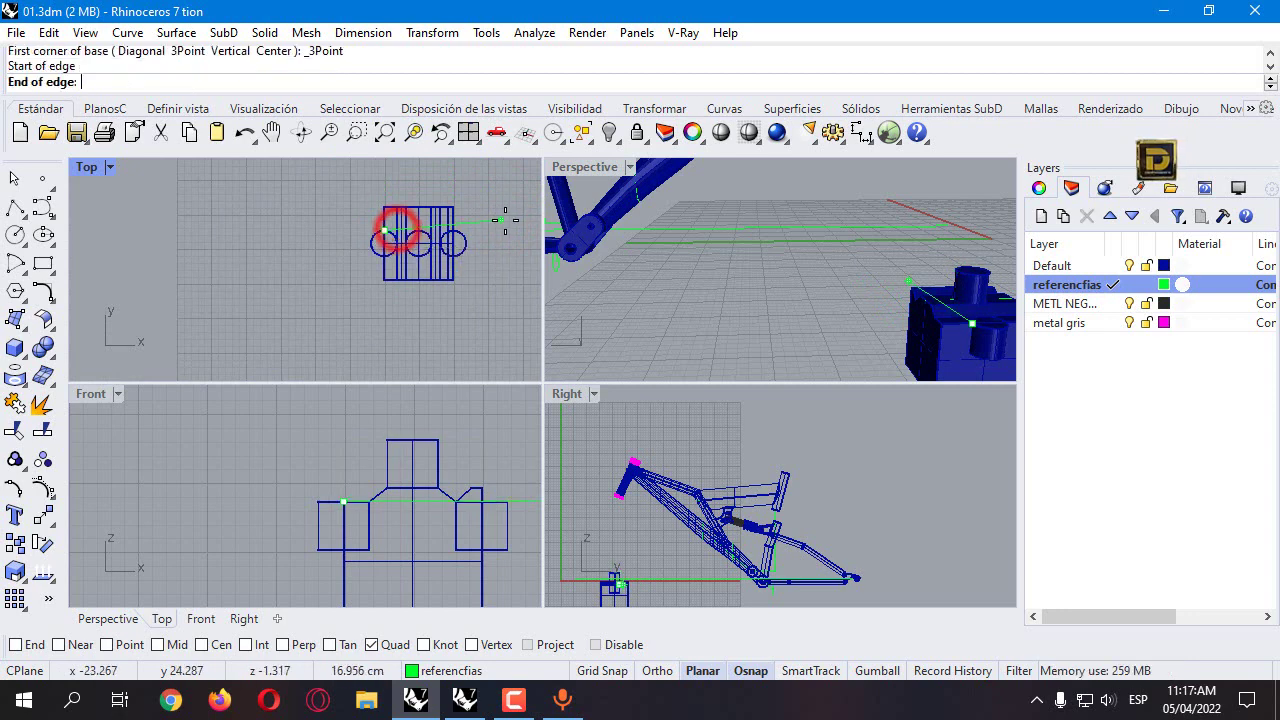
click(516, 233)
click(485, 180)
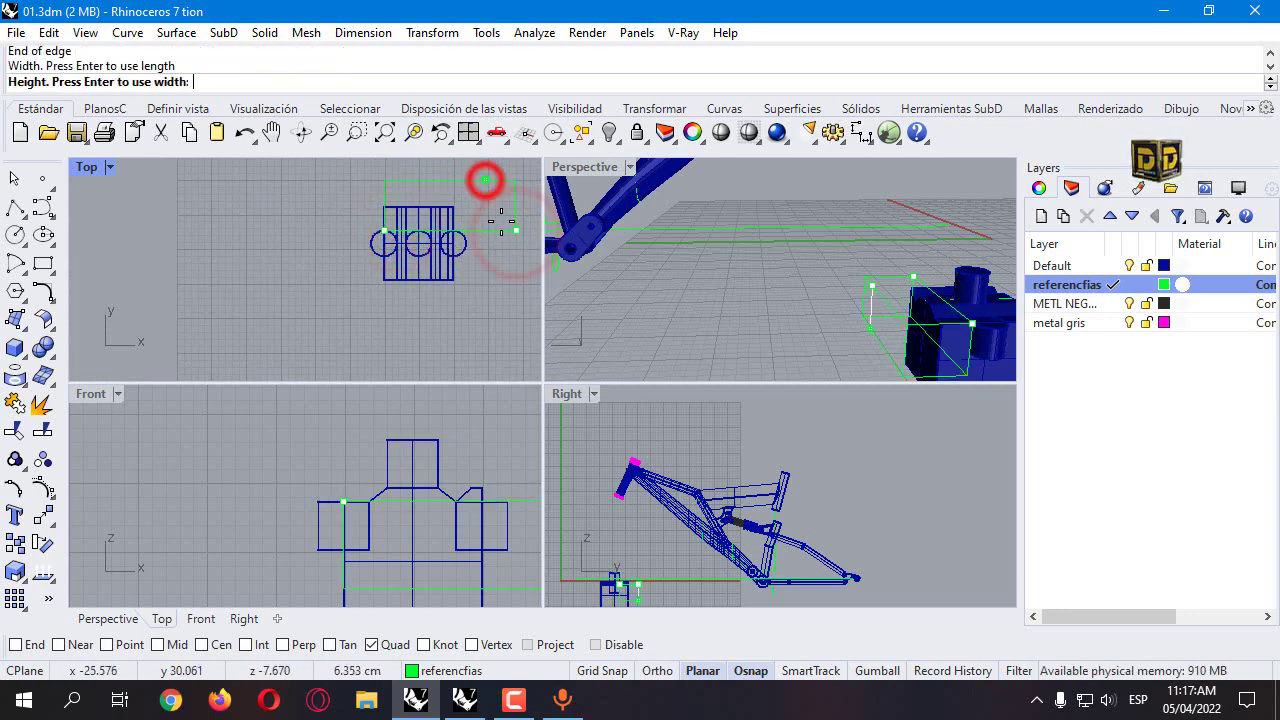
scroll(432, 408, down, 3)
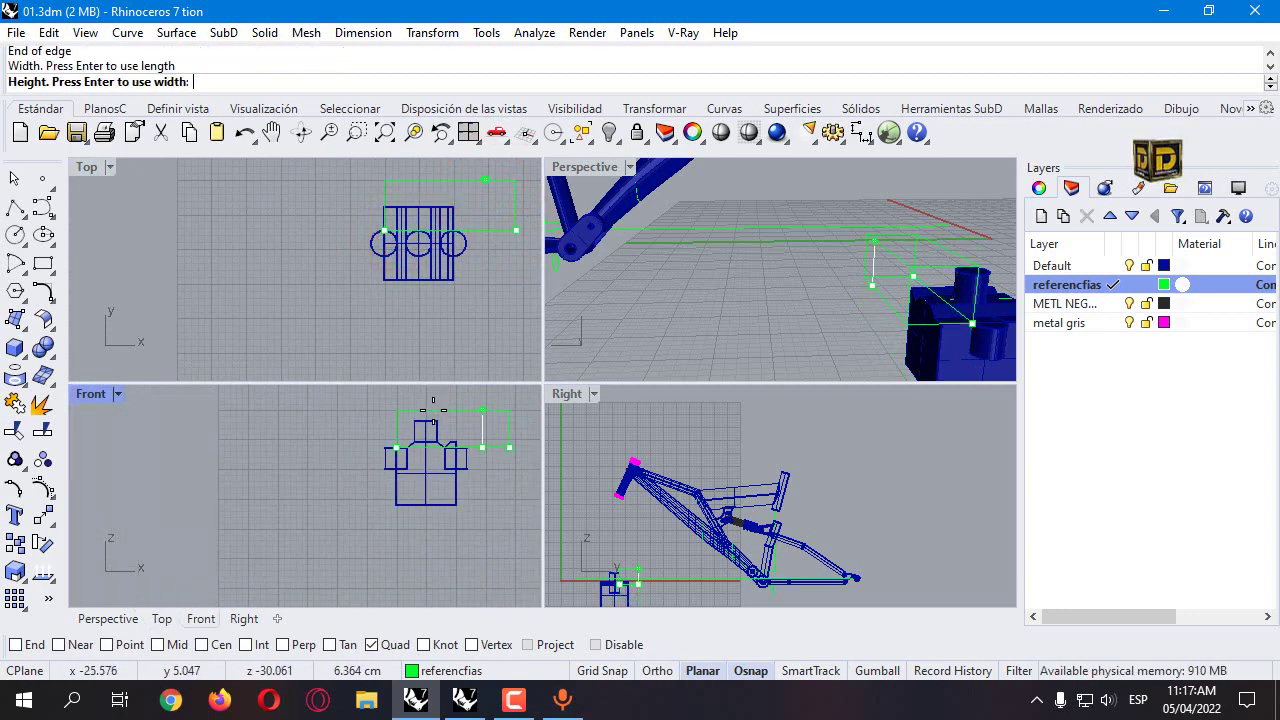
click(410, 555)
drag(488, 231, 465, 235)
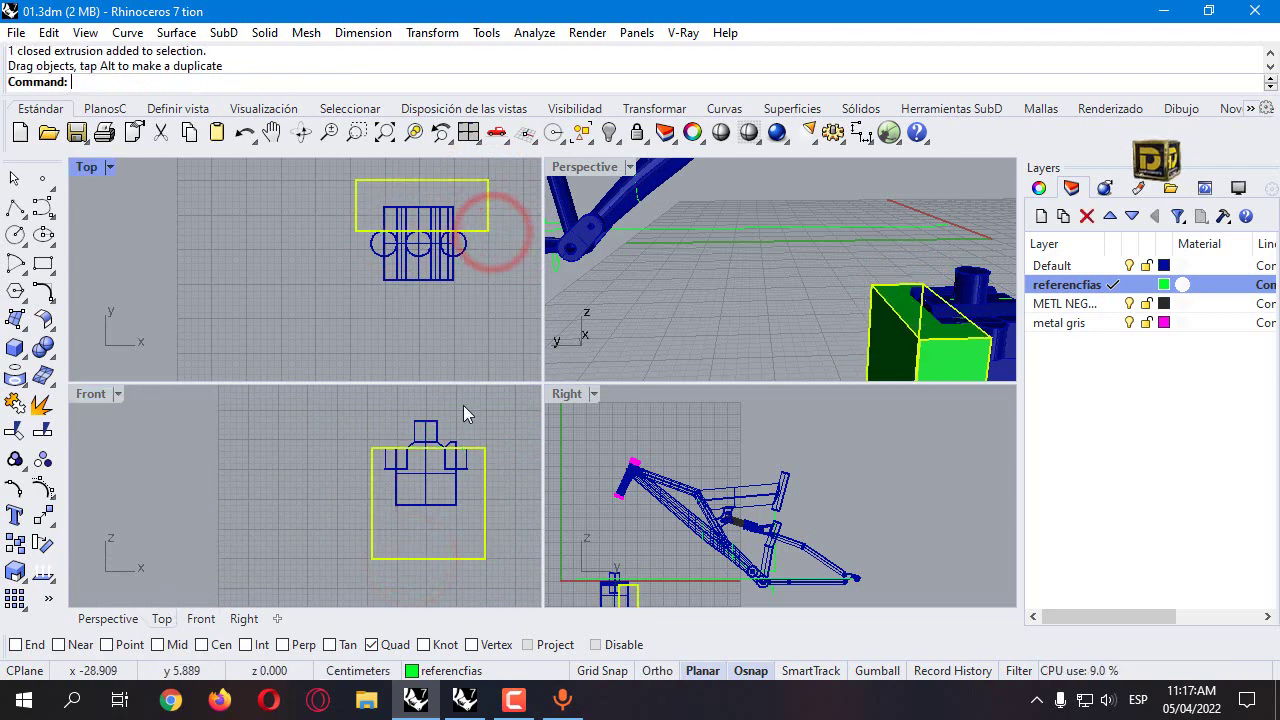
Step: Mirror the rear cutting box across a plane through the cylinders' centres to the front side, keeping the original
right_drag(447, 200, 406, 230)
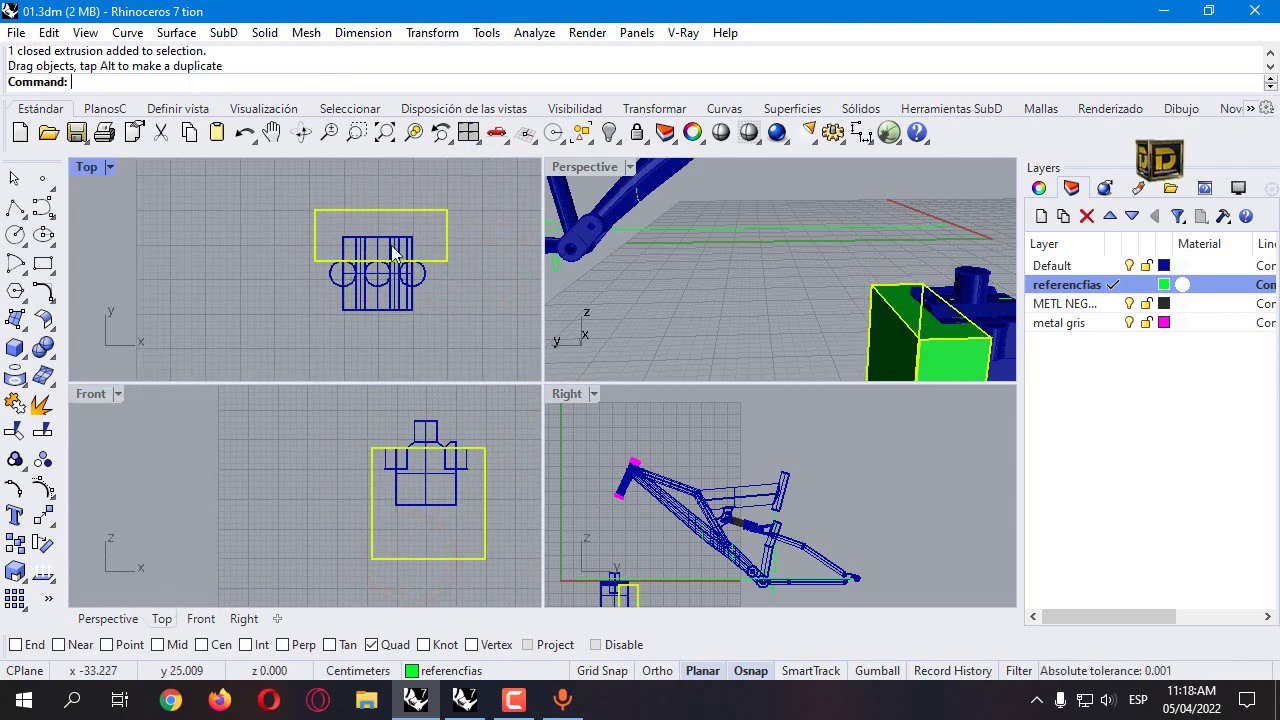
scroll(450, 445, up, 2)
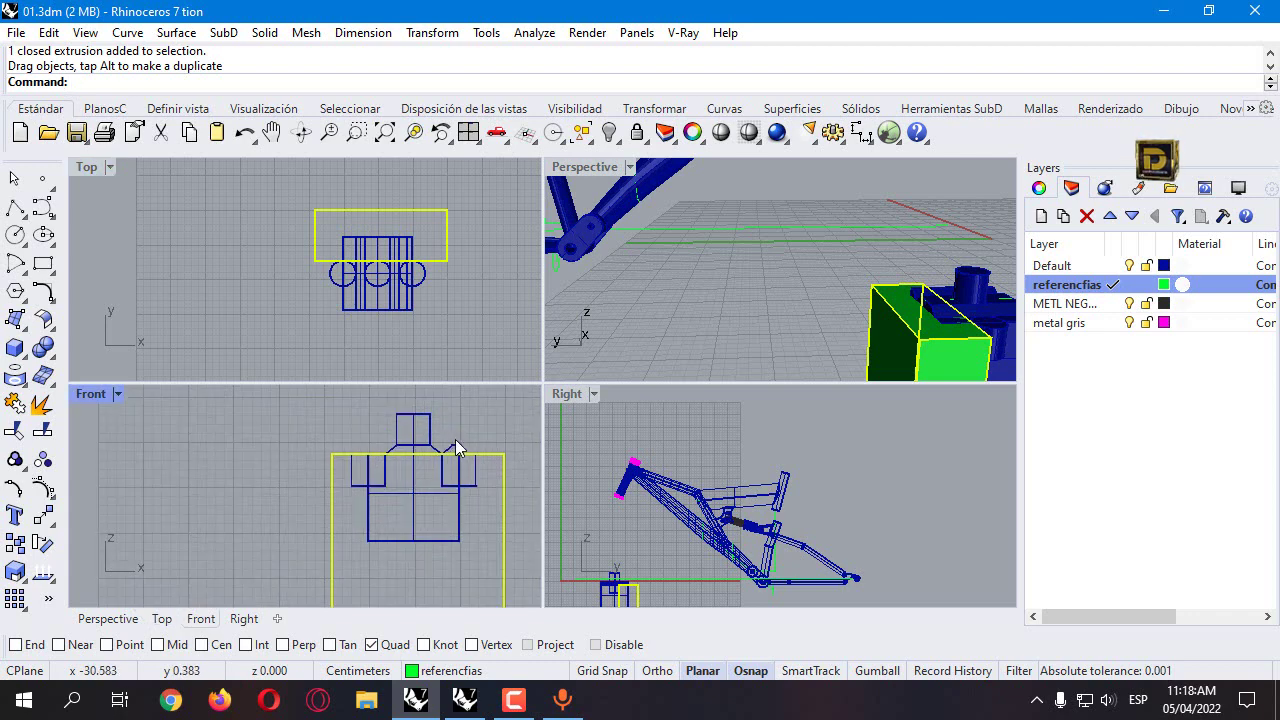
click(52, 530)
click(68, 543)
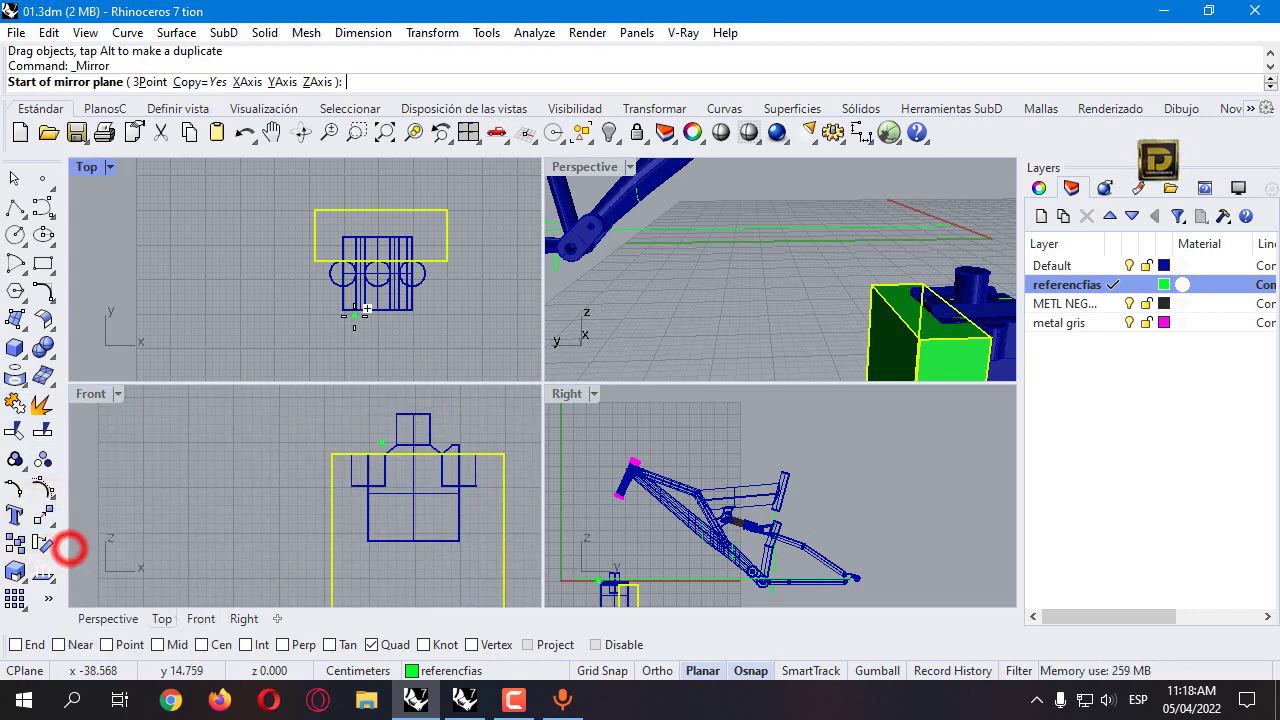
right_click(218, 645)
click(414, 286)
click(493, 277)
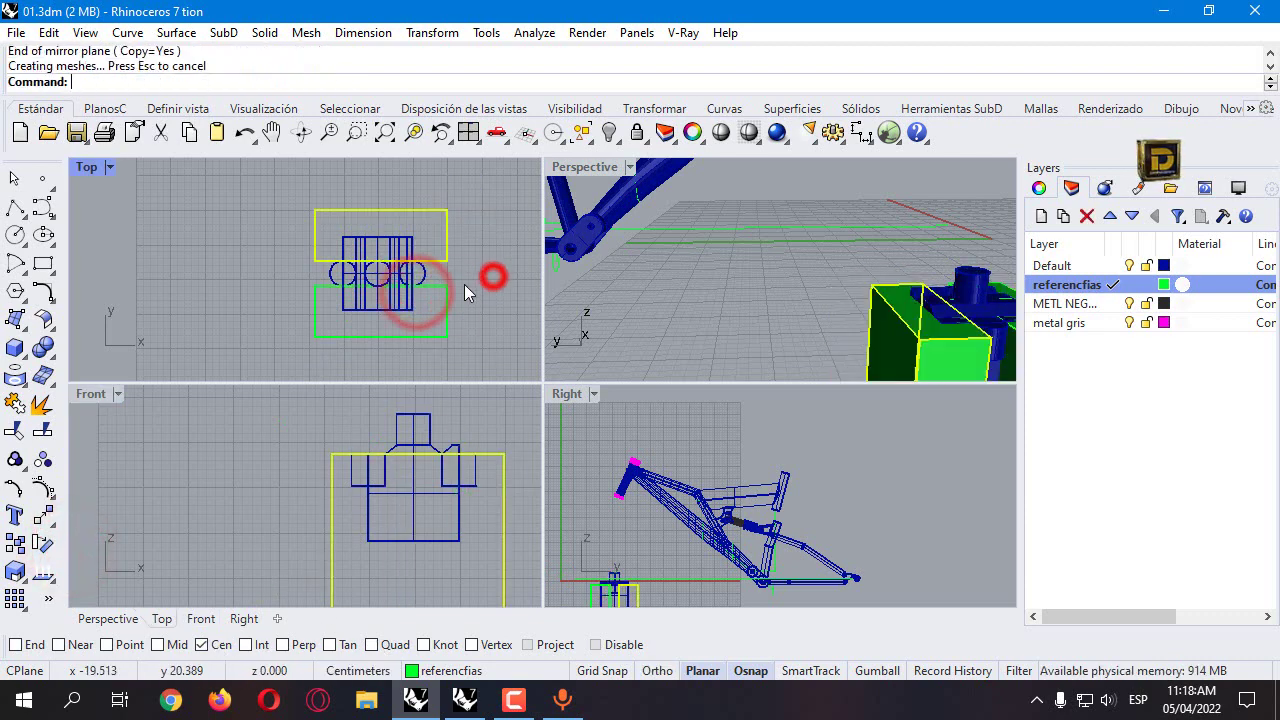
key(Escape)
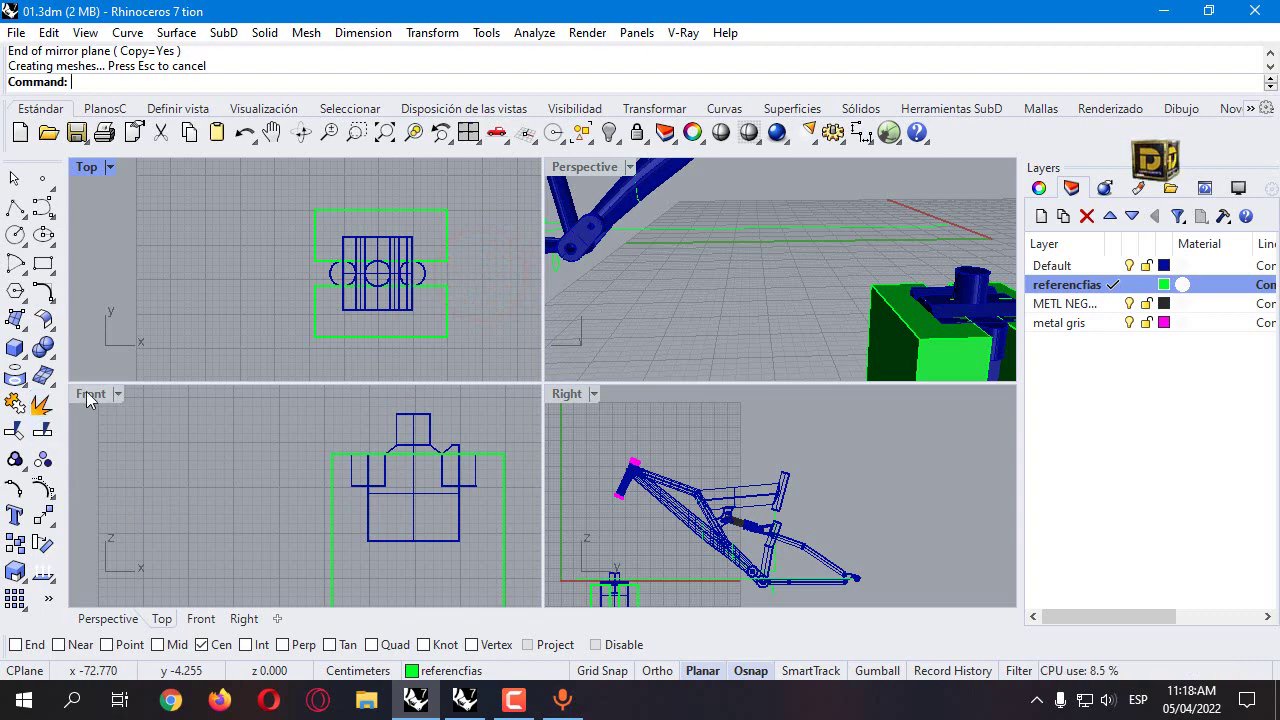
Step: Subtract the front and rear cutting boxes from the central block with a Boolean difference to trim it to the cylinders' width
click(43, 347)
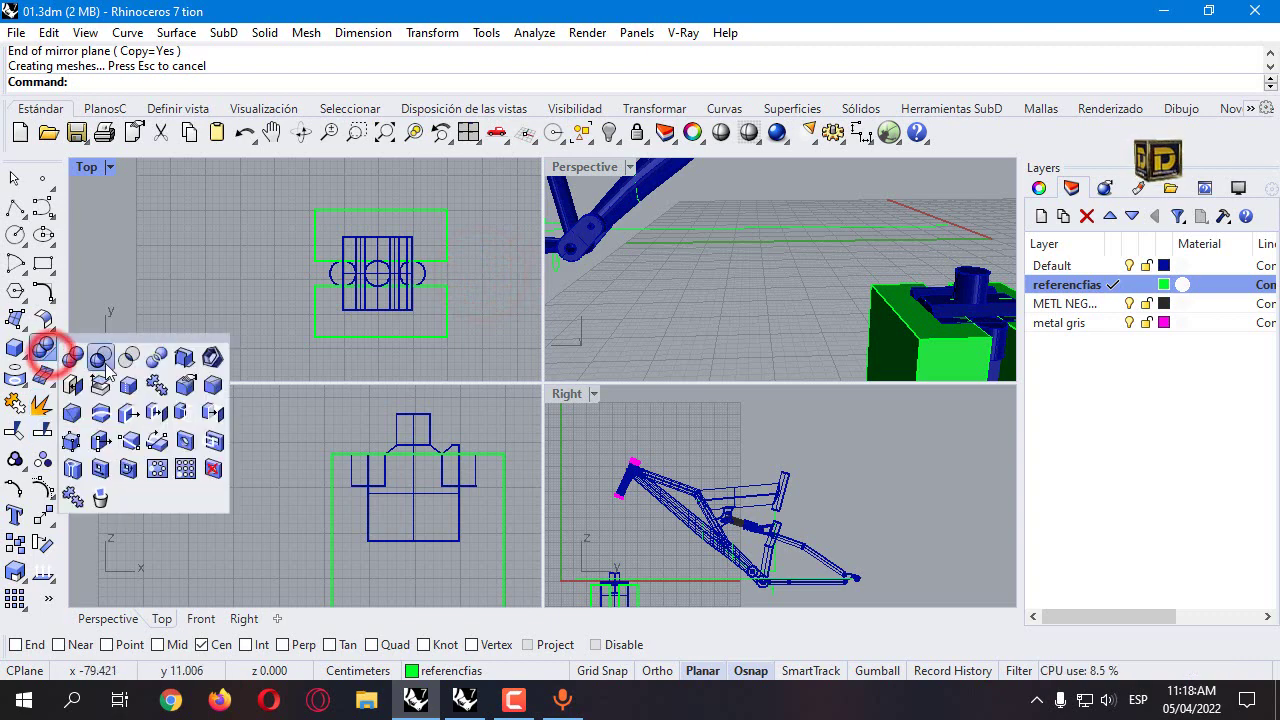
click(105, 363)
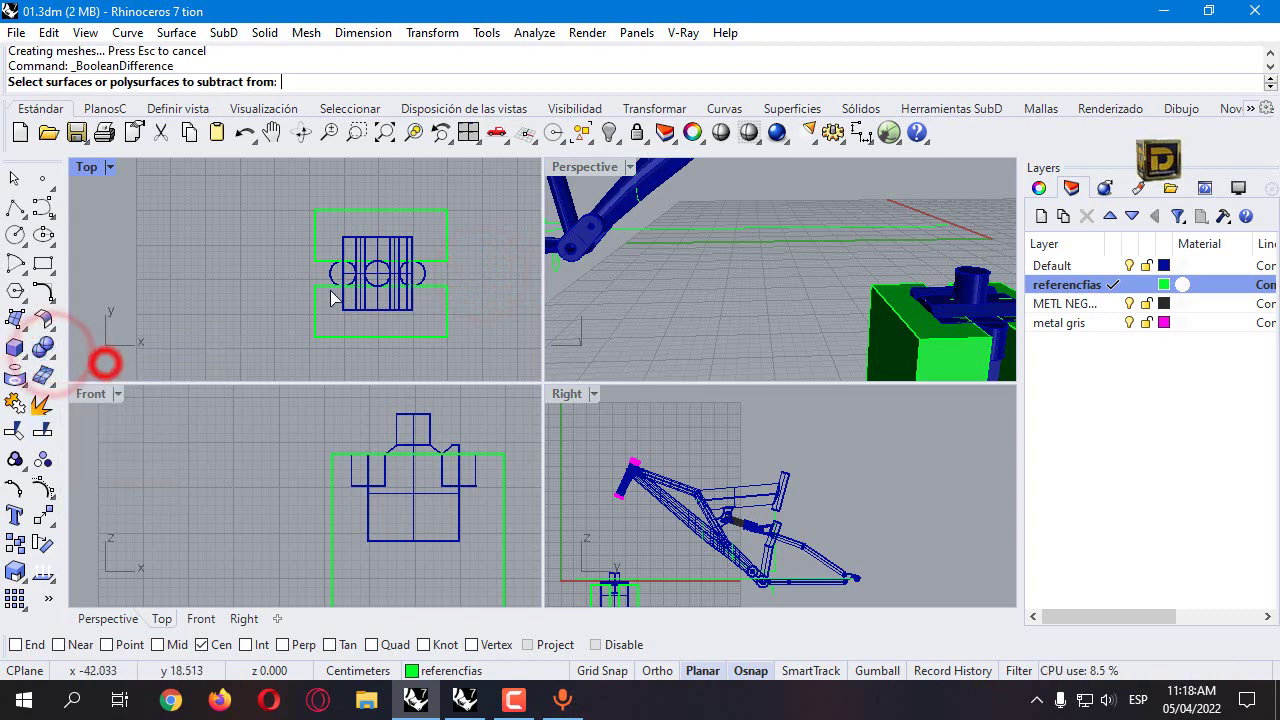
click(406, 241)
key(Return)
click(441, 236)
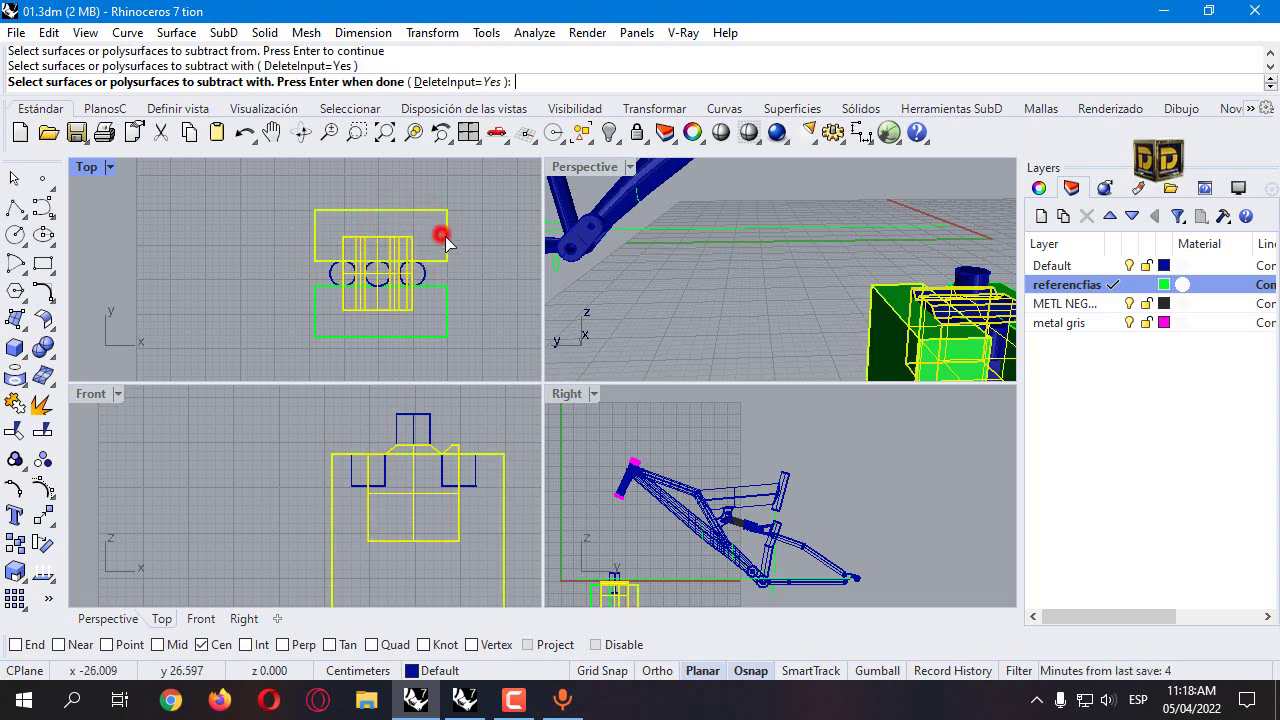
right_click(449, 316)
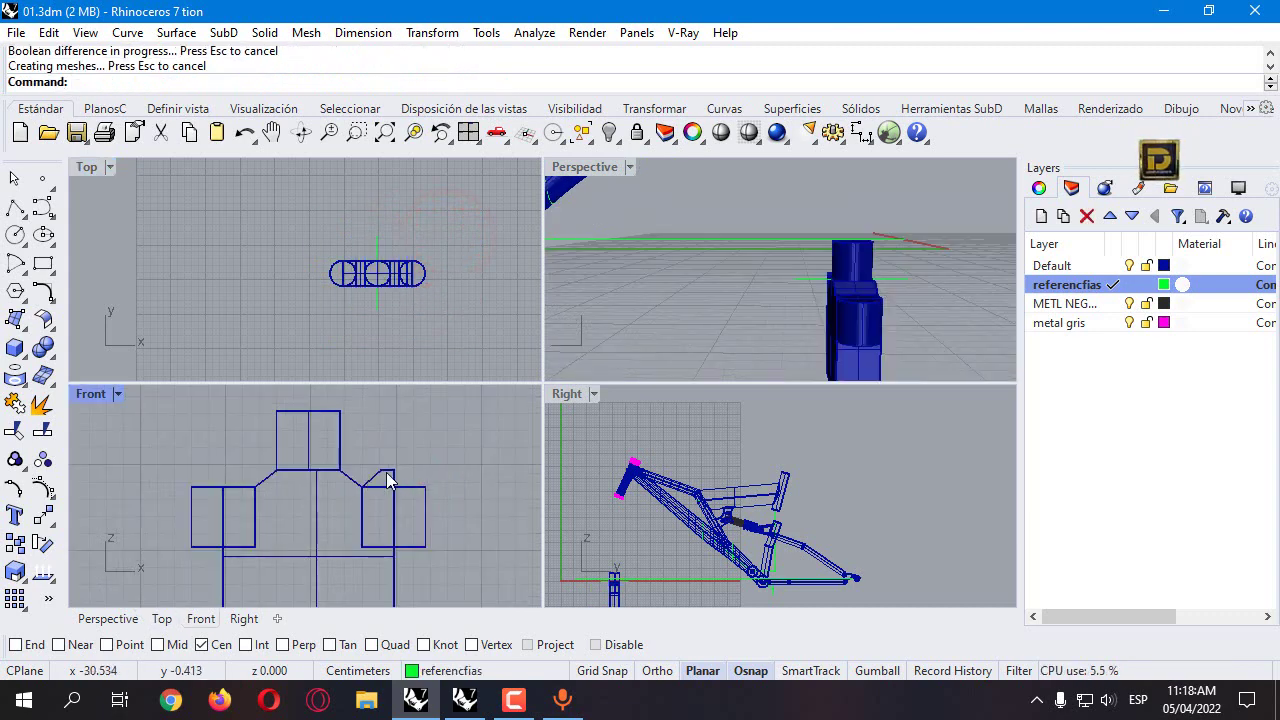
Step: Build a 3-point box from the right lower cylinder's top inner corner, enclosing the block's leftover peak, and shift it to overhang the block front and rear
click(14, 350)
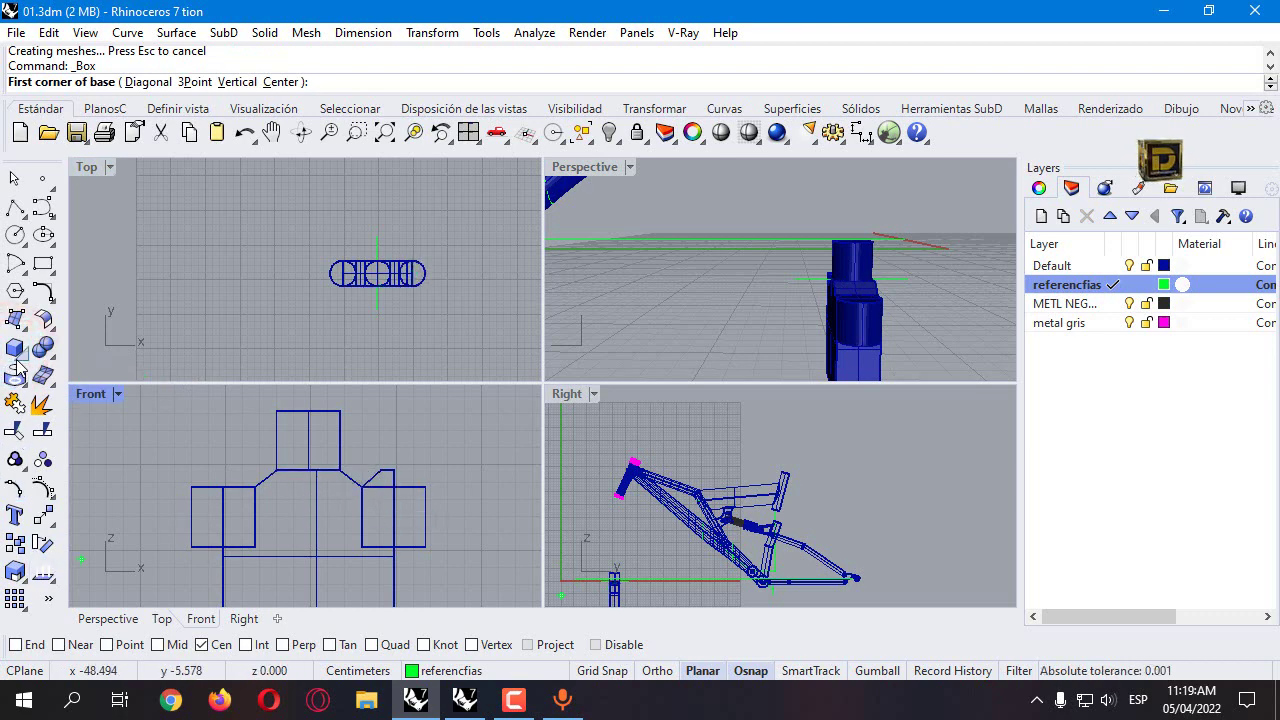
drag(14, 352, 104, 393)
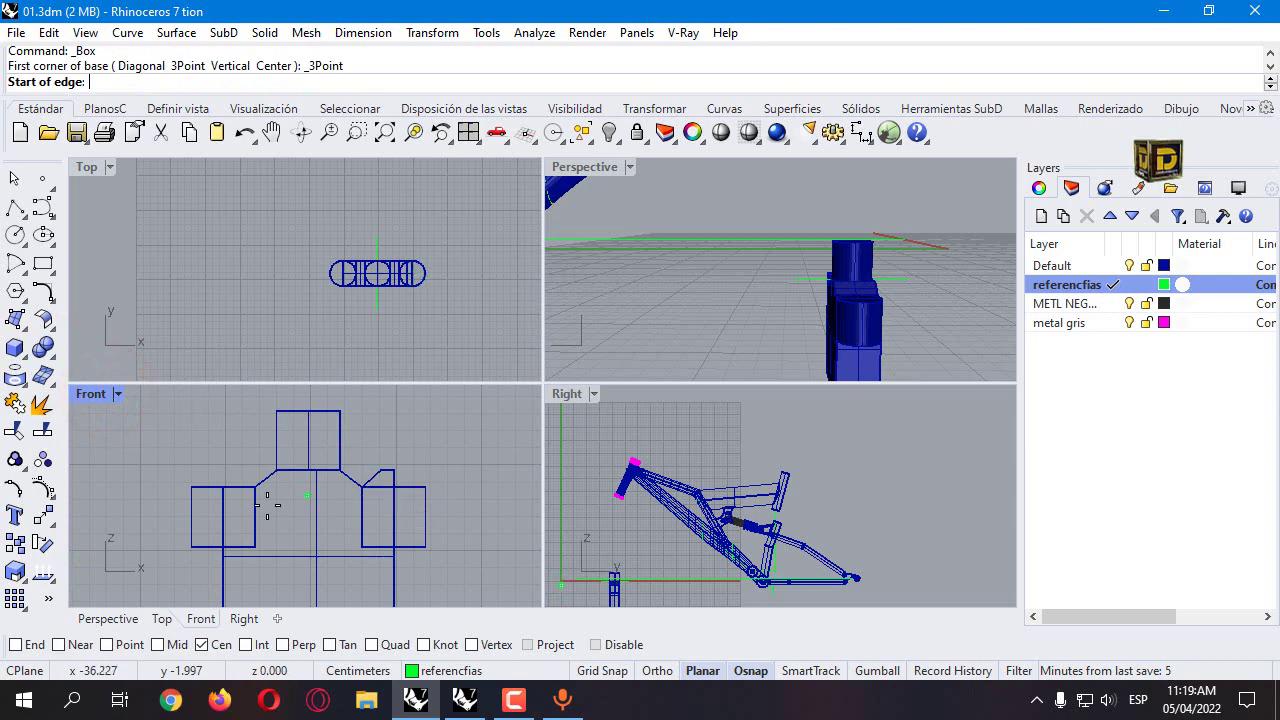
click(362, 488)
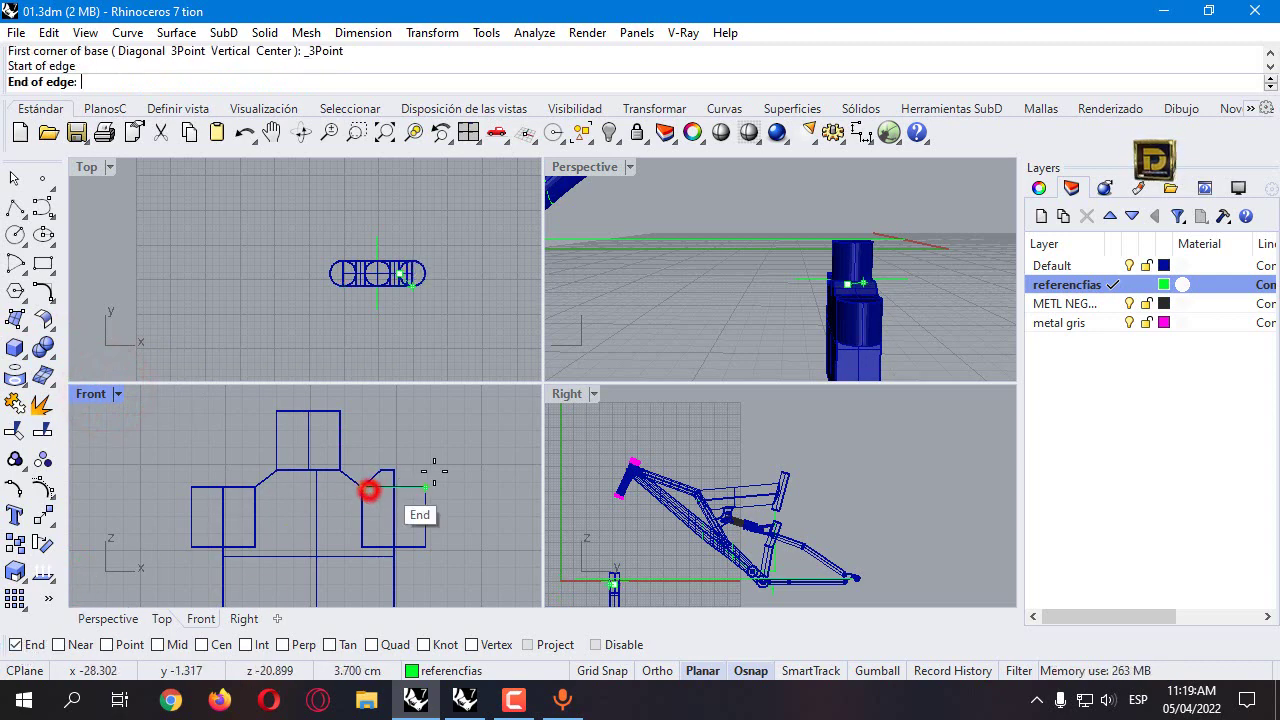
click(466, 472)
click(466, 406)
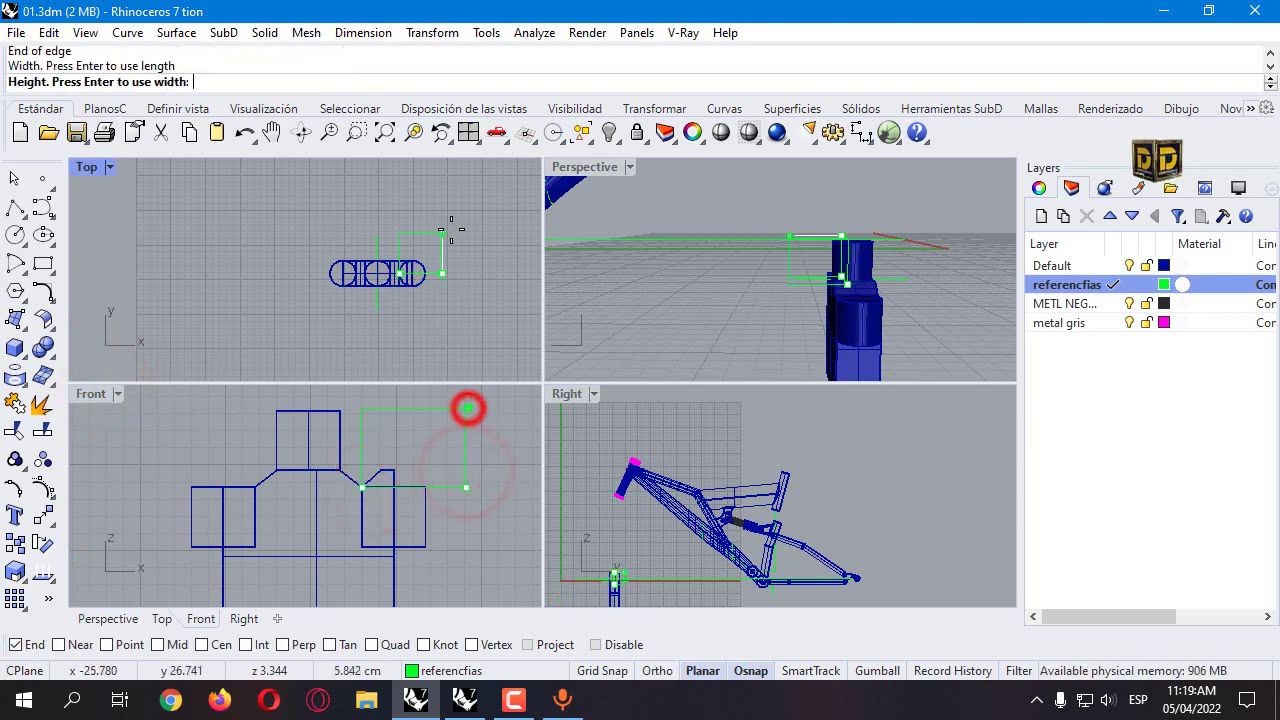
click(466, 158)
drag(441, 204, 445, 272)
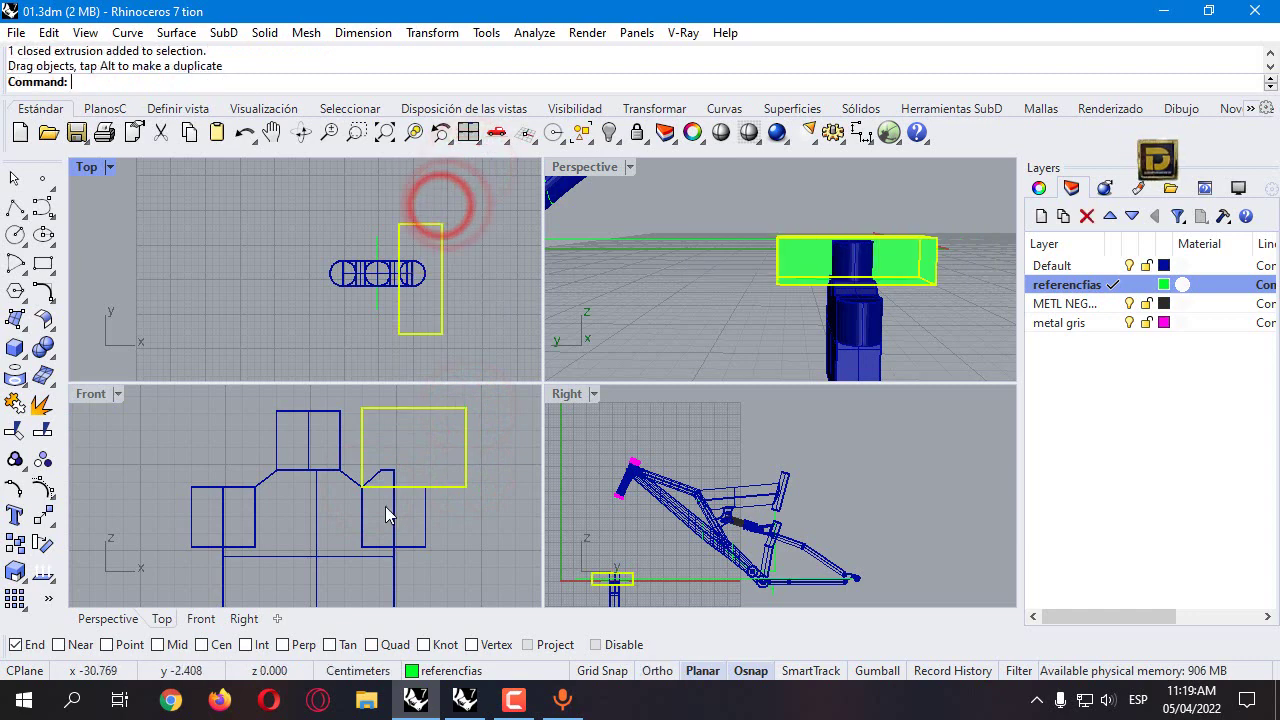
Step: Subtract the box above the right lower cylinder from the block with a Boolean difference
click(397, 452)
click(46, 352)
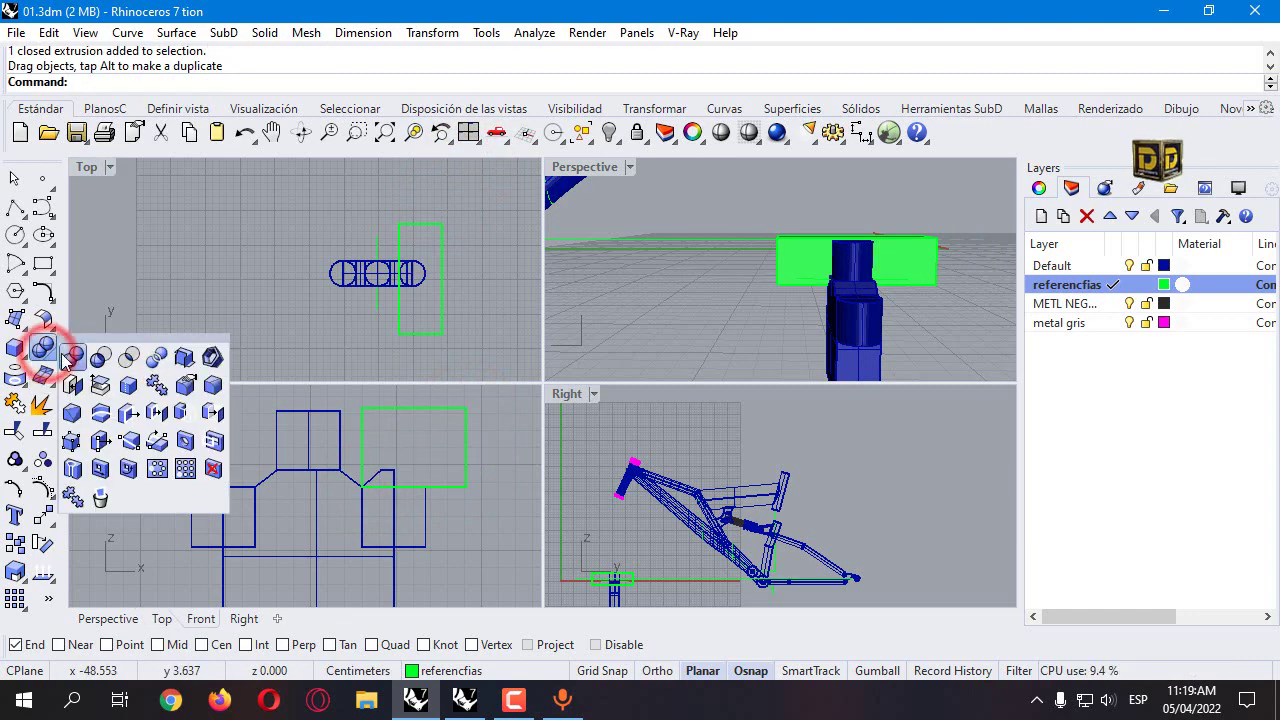
click(100, 351)
click(390, 480)
key(Return)
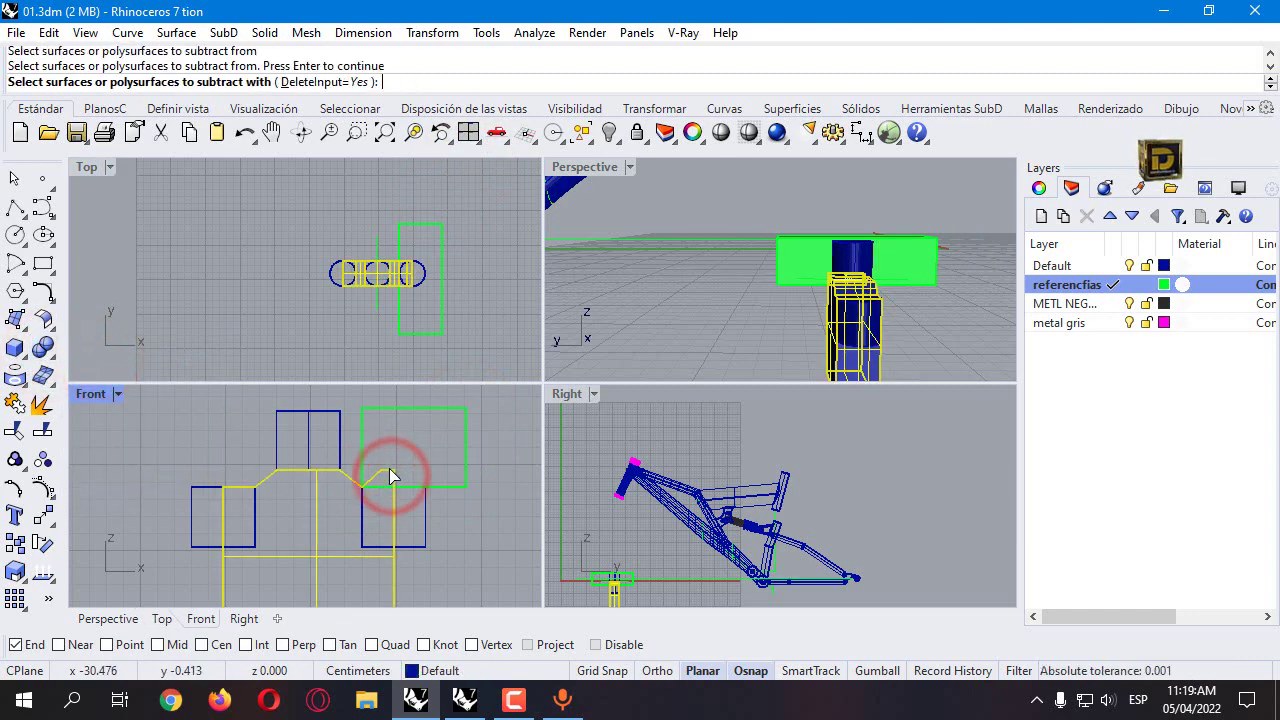
click(394, 413)
key(Return)
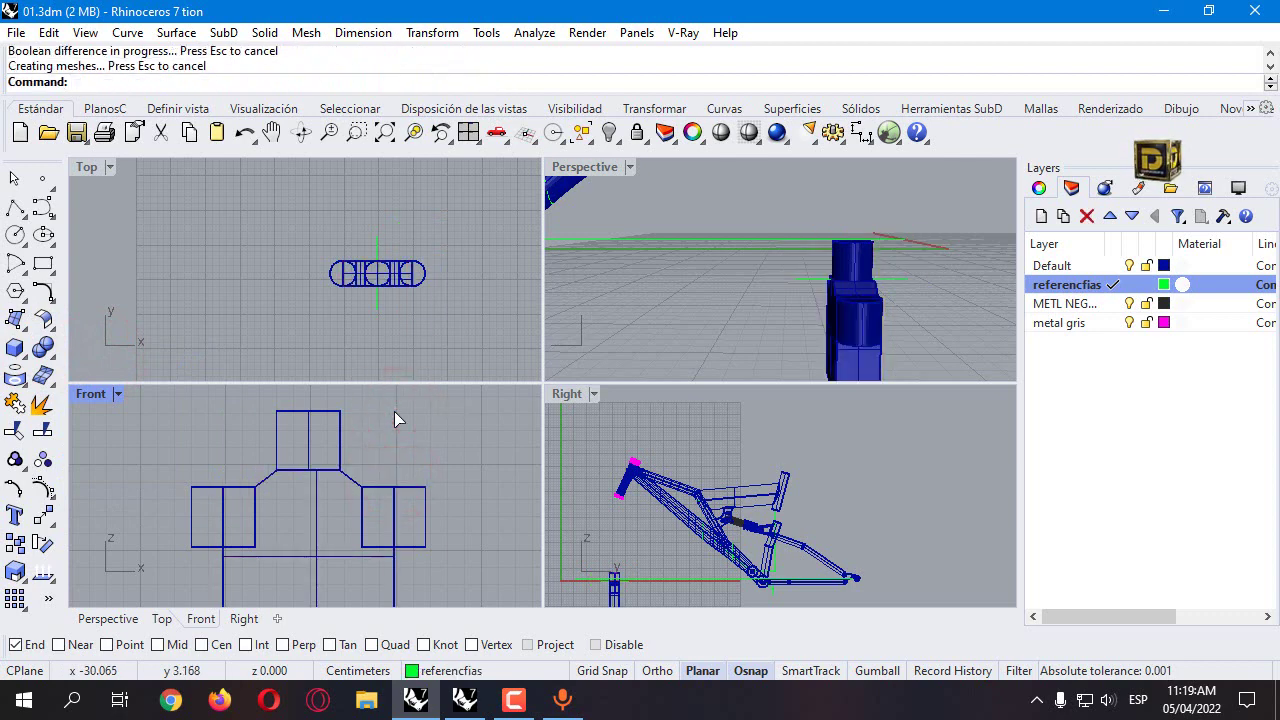
Step: Build a 3-point box from the lower cylinders' base level downward and move it to enclose the whole protruding lower part of the block
right_drag(663, 375, 866, 258)
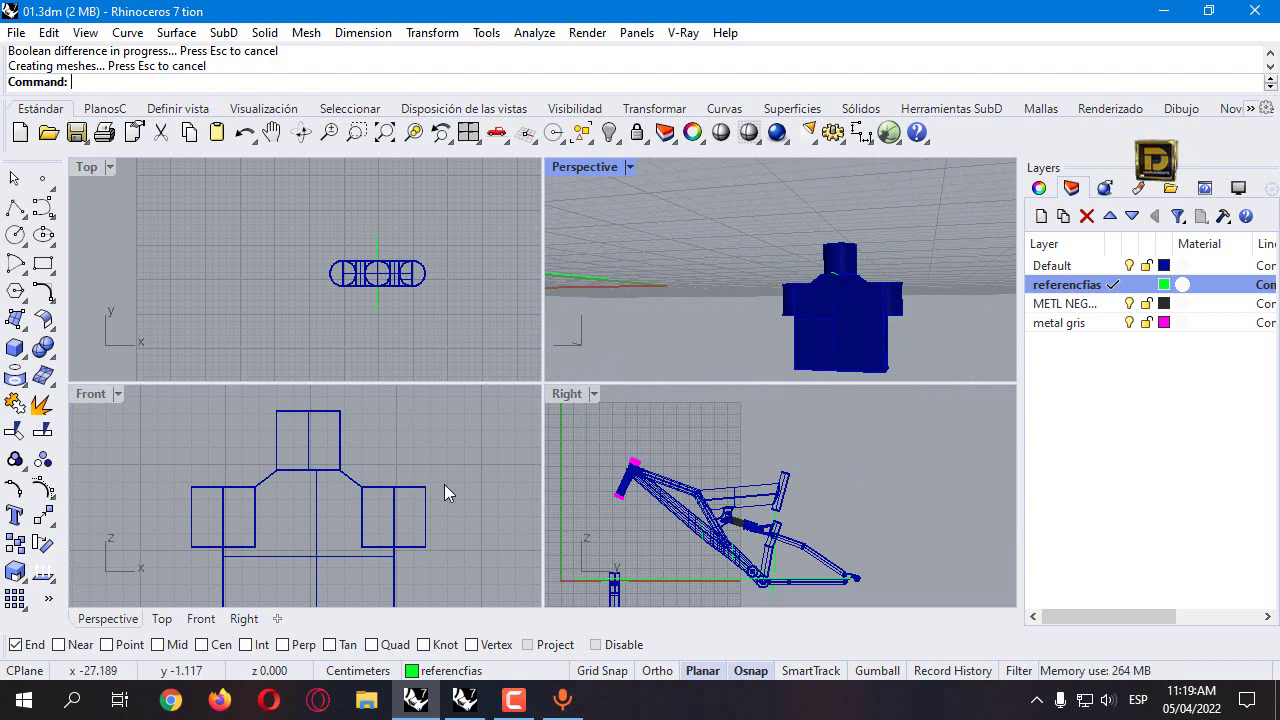
scroll(407, 491, down, 2)
click(18, 352)
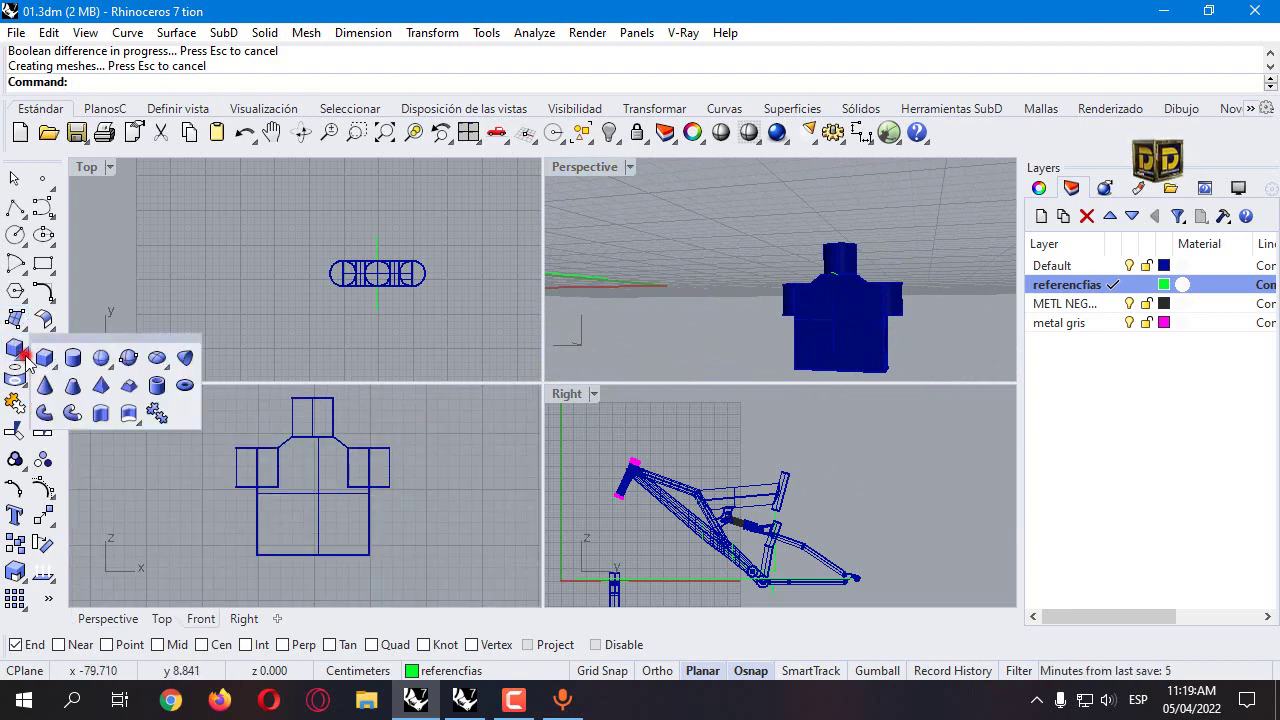
click(100, 392)
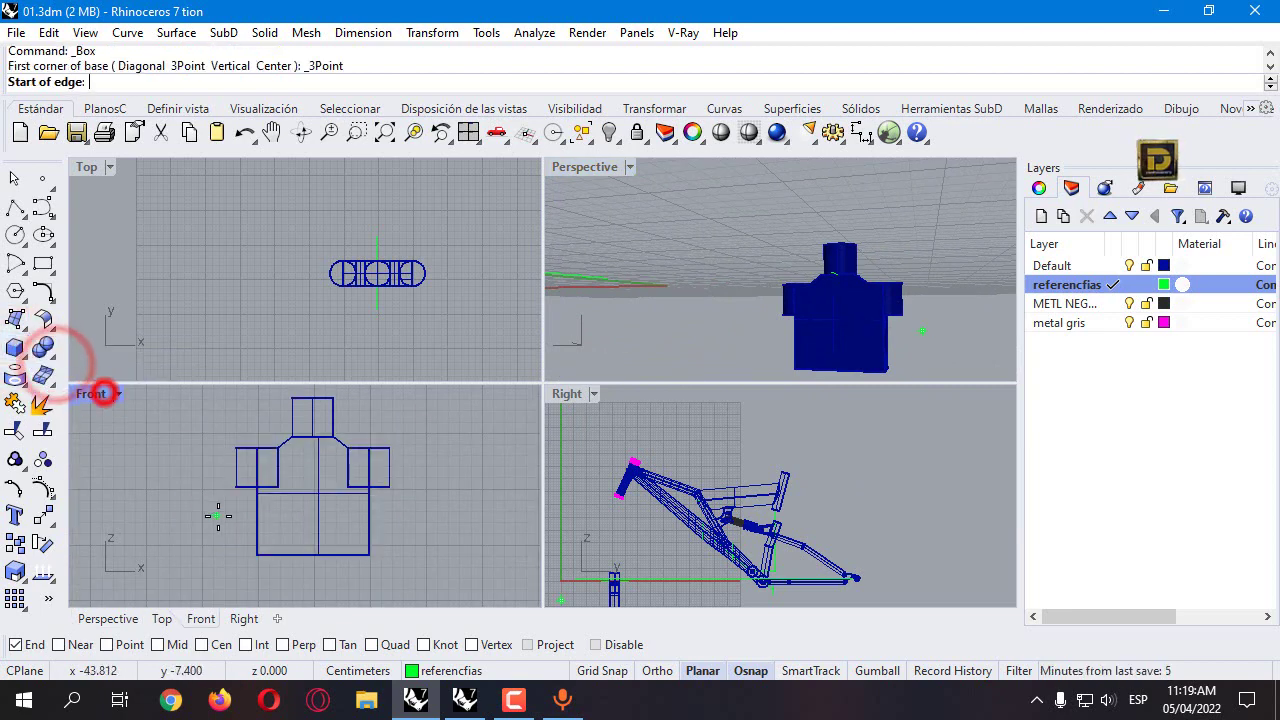
click(257, 487)
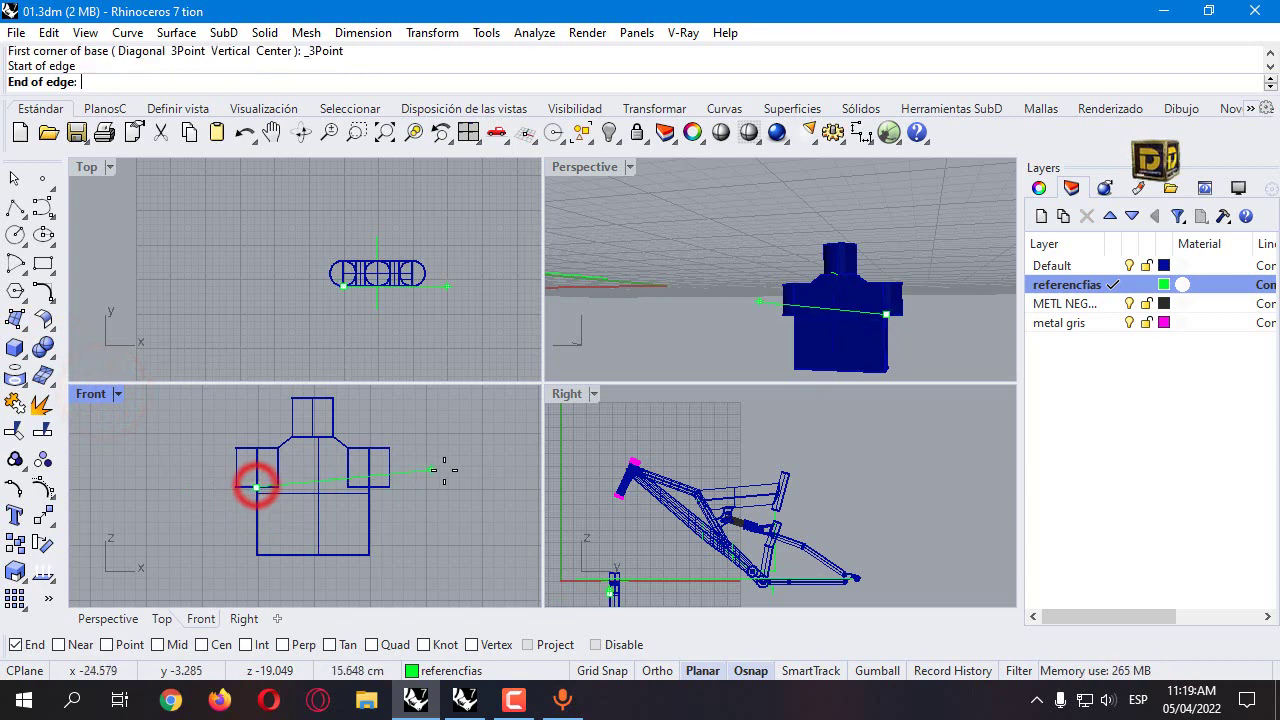
shift+click(510, 487)
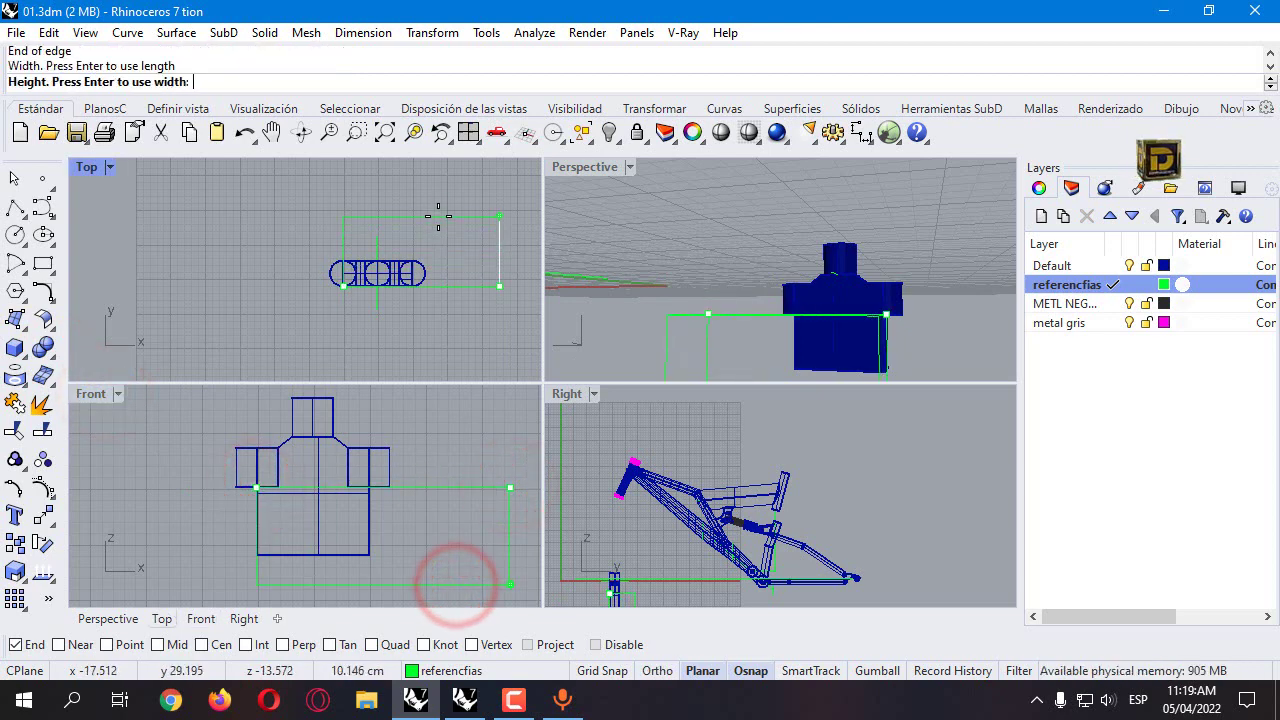
click(458, 181)
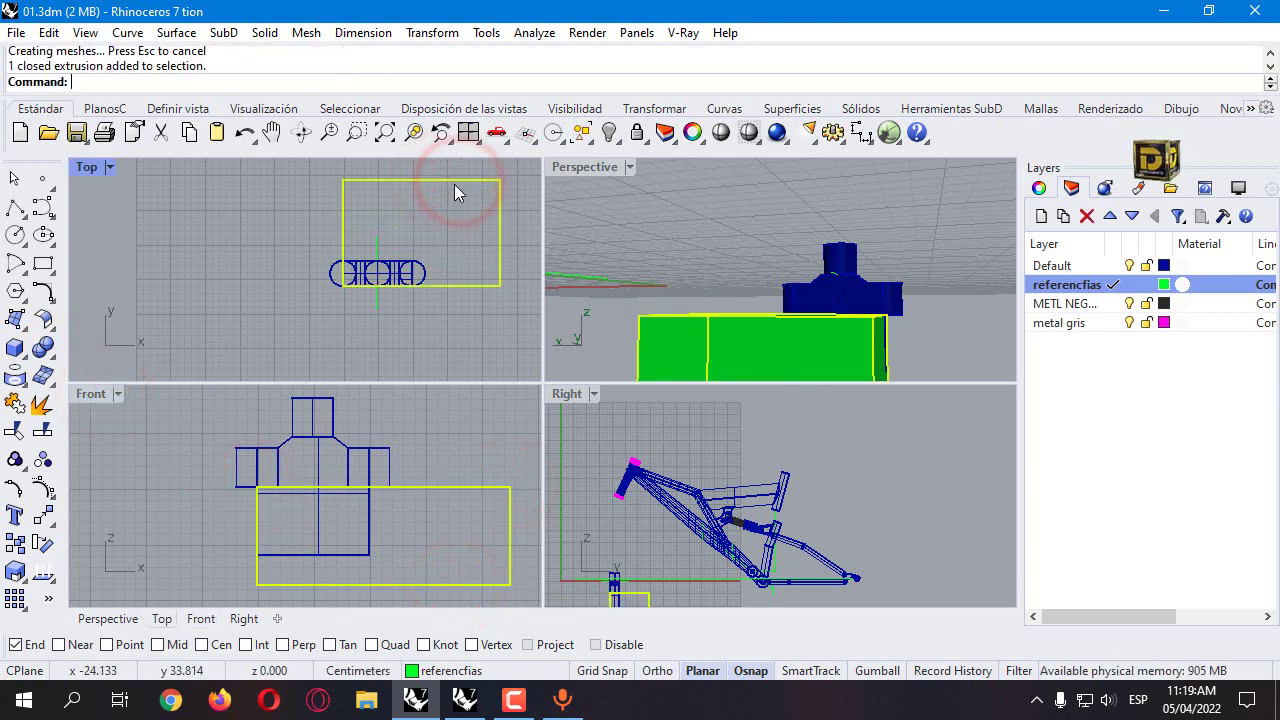
drag(457, 181, 388, 490)
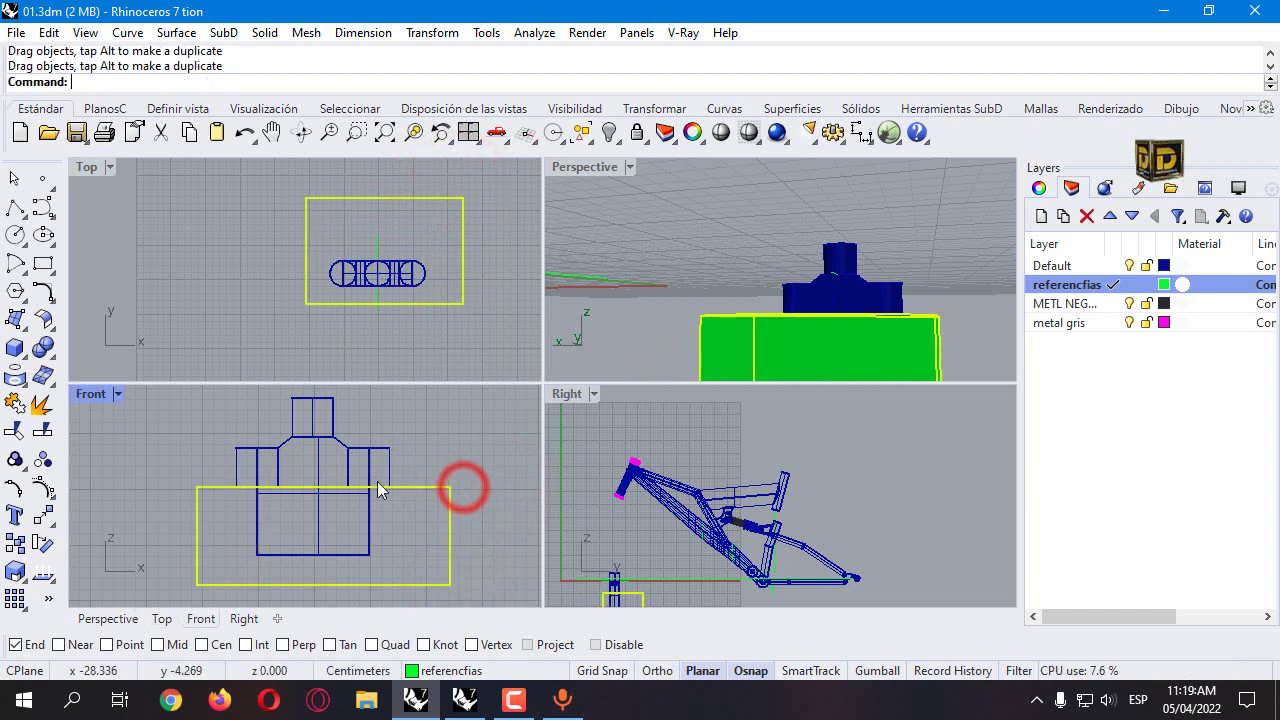
click(170, 440)
Step: Subtract the lower box from the block with a Boolean difference so it ends flush with the lower cylinders' base
click(38, 350)
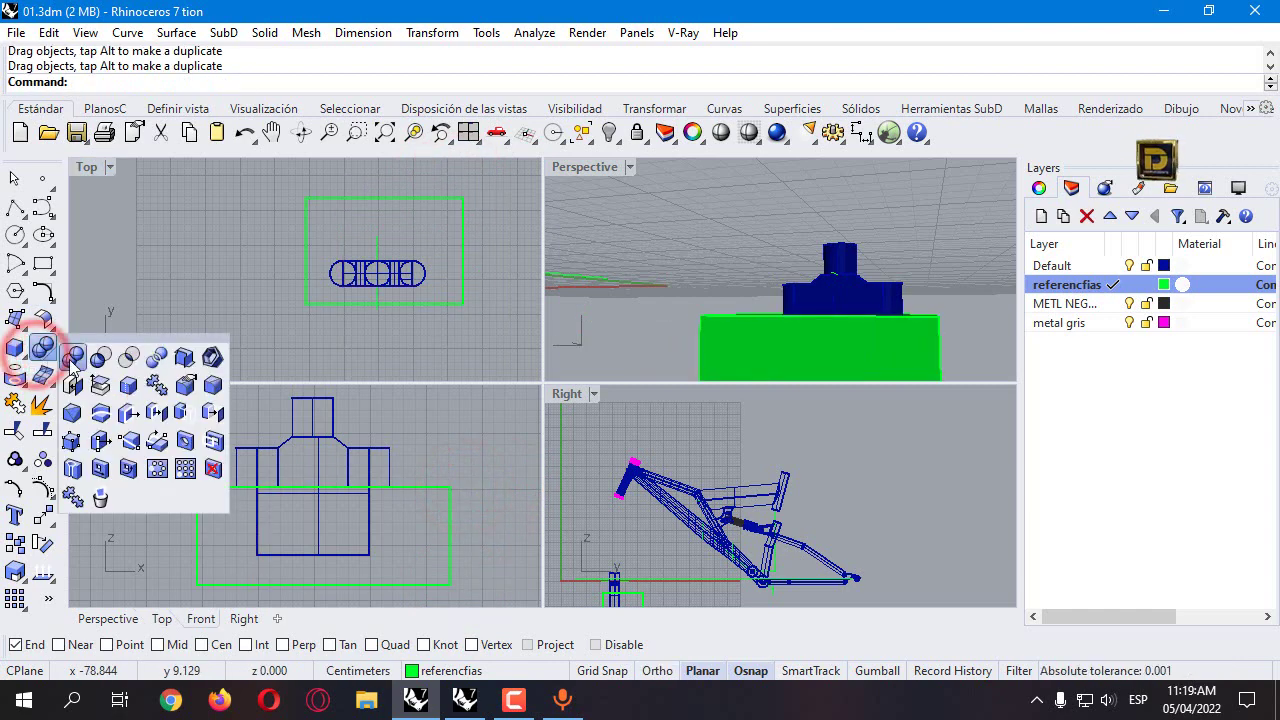
click(94, 357)
click(318, 463)
key(Return)
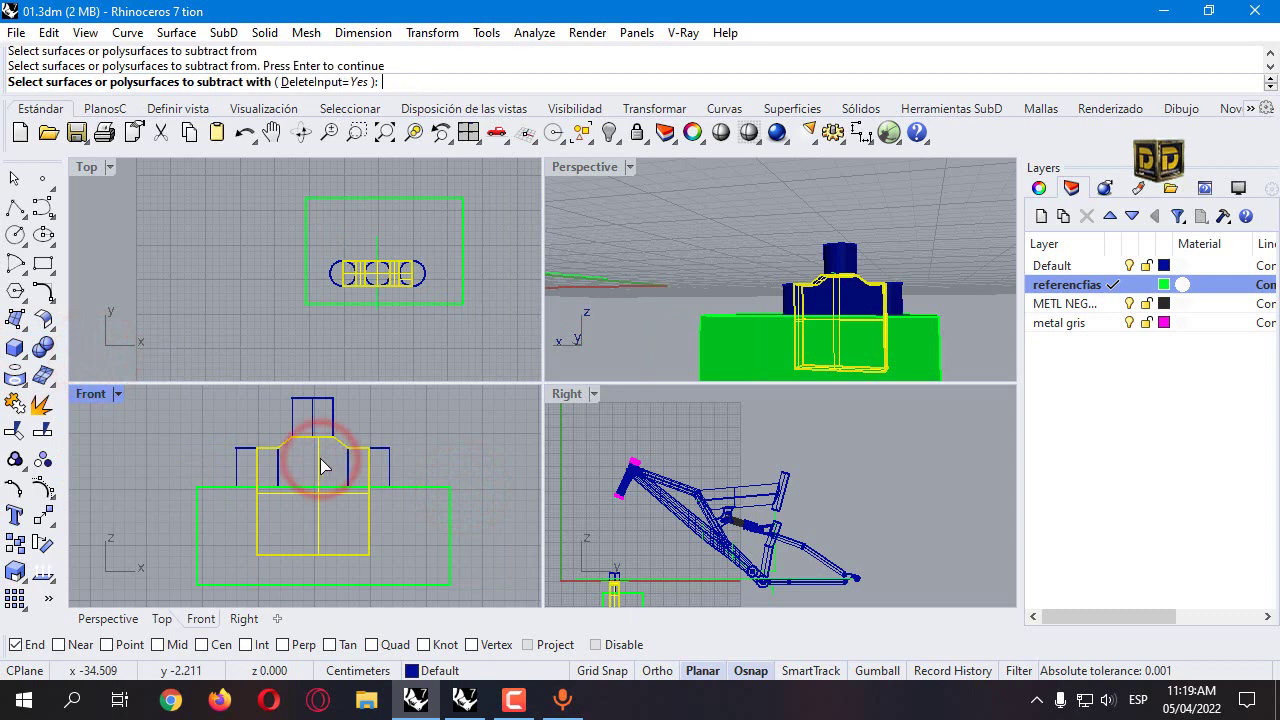
click(451, 500)
right_click(450, 500)
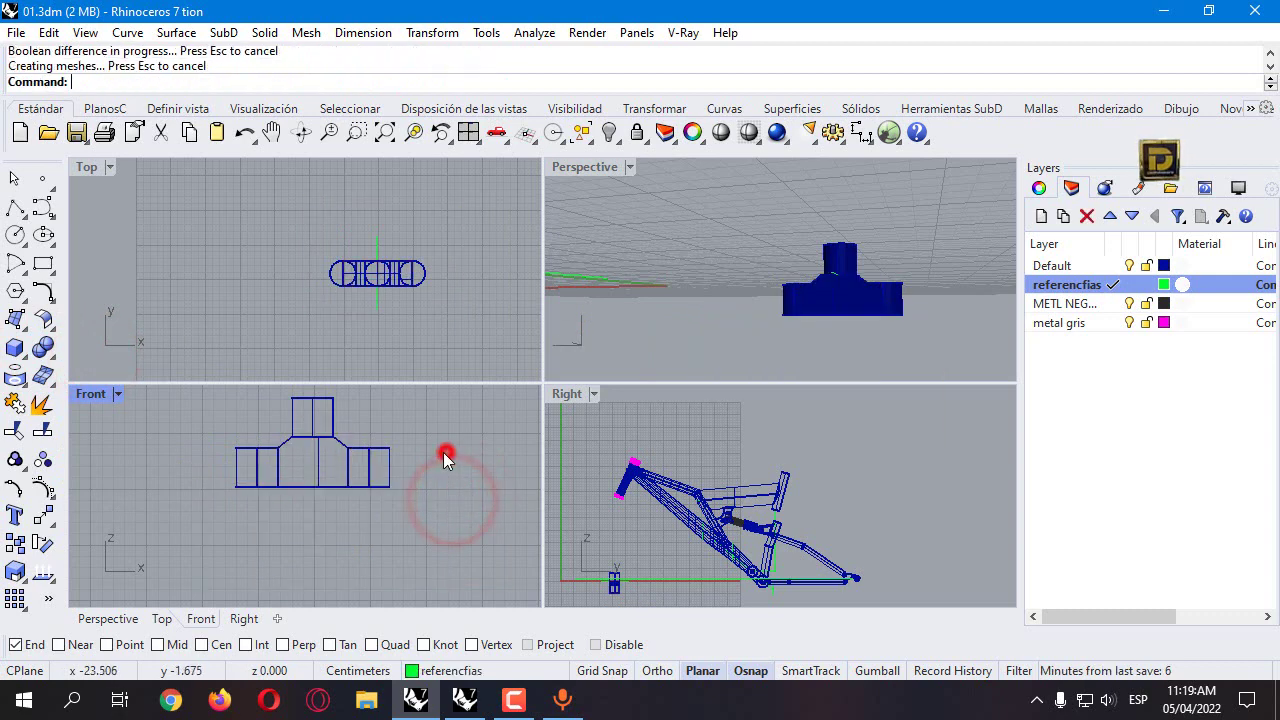
Step: Draw a circle by diameter in the front view between the inner base quadrants of the two lower cylinders
click(18, 236)
click(71, 243)
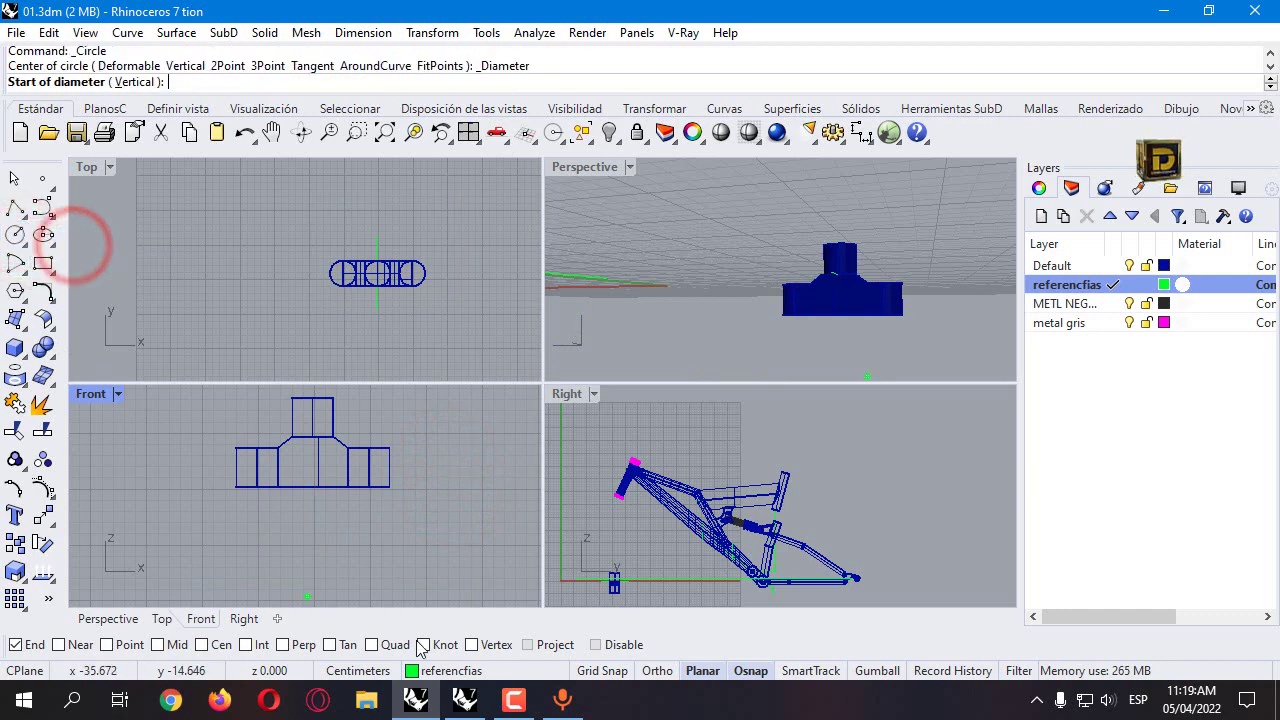
scroll(280, 487, up, 3)
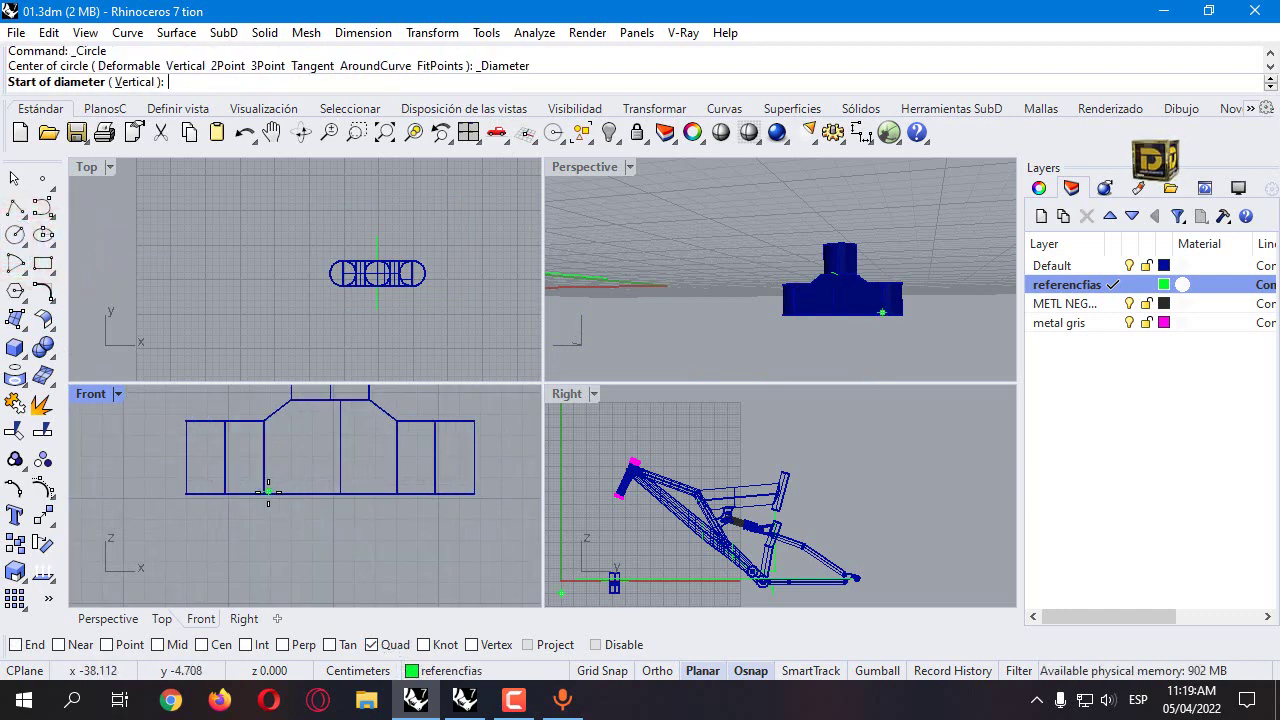
click(253, 490)
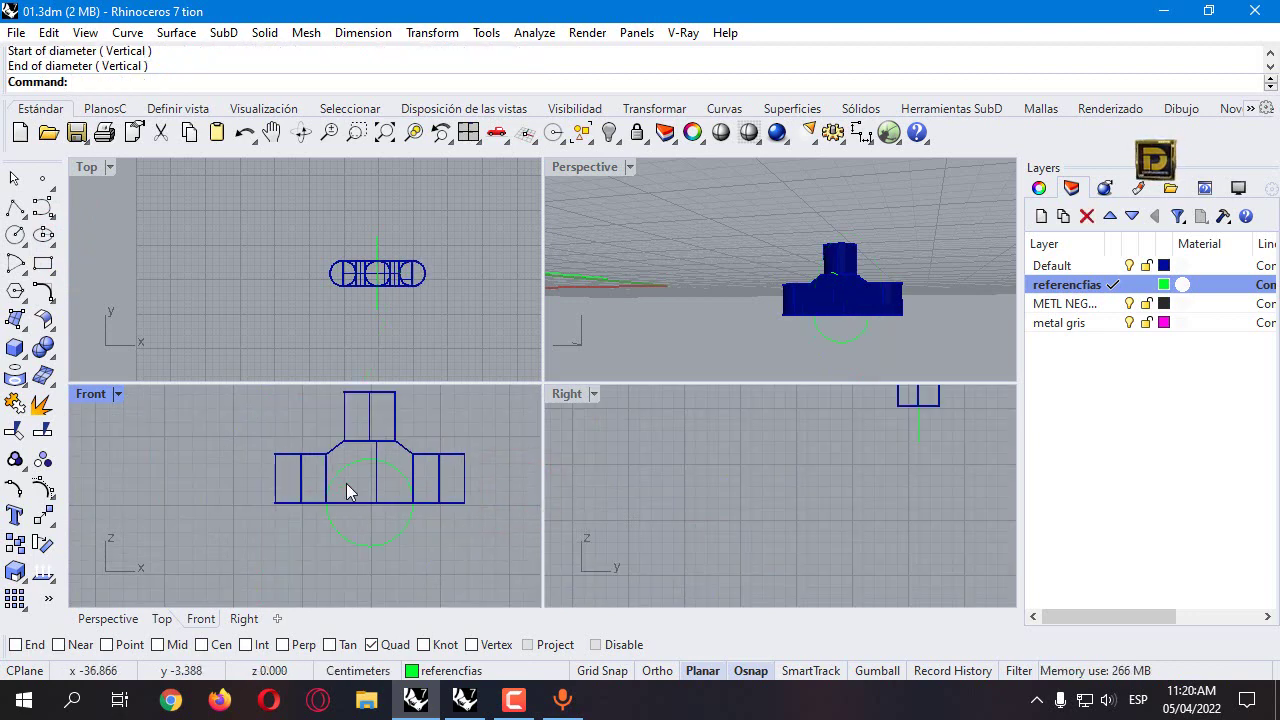
Step: Extrude the circle as a solid about 11.5 cm to both sides, through the block
click(381, 546)
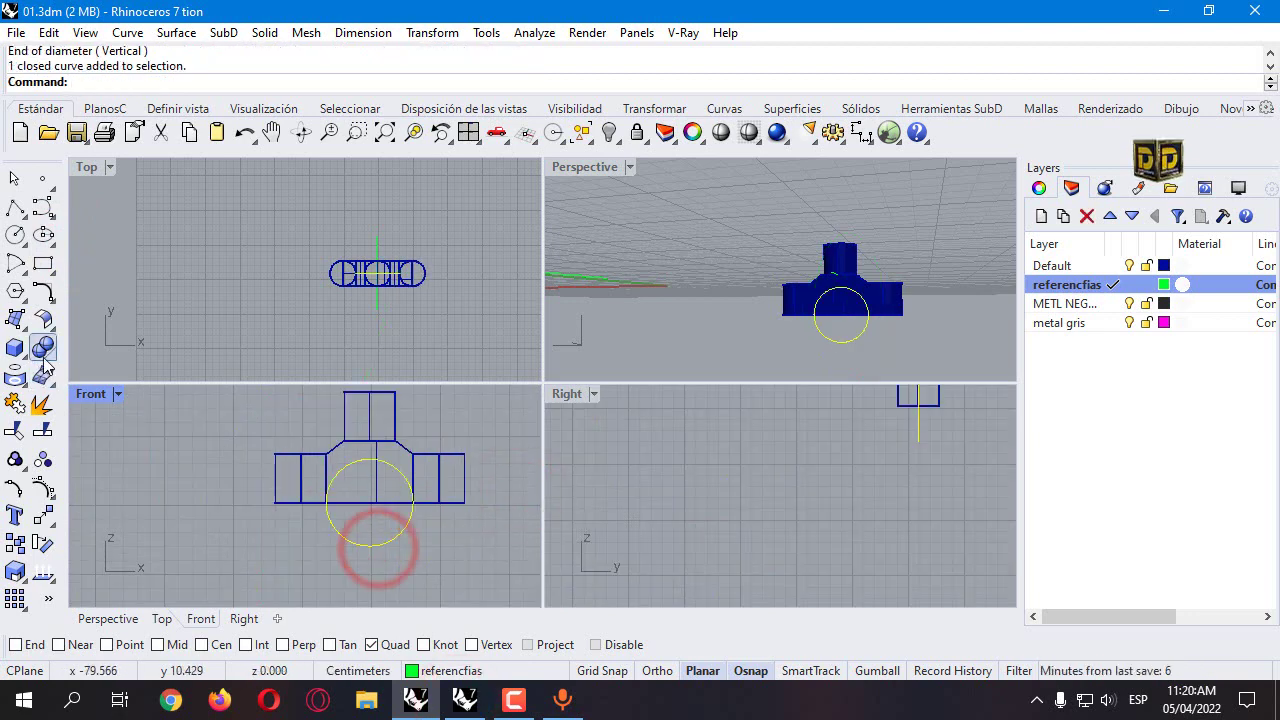
click(14, 350)
click(95, 414)
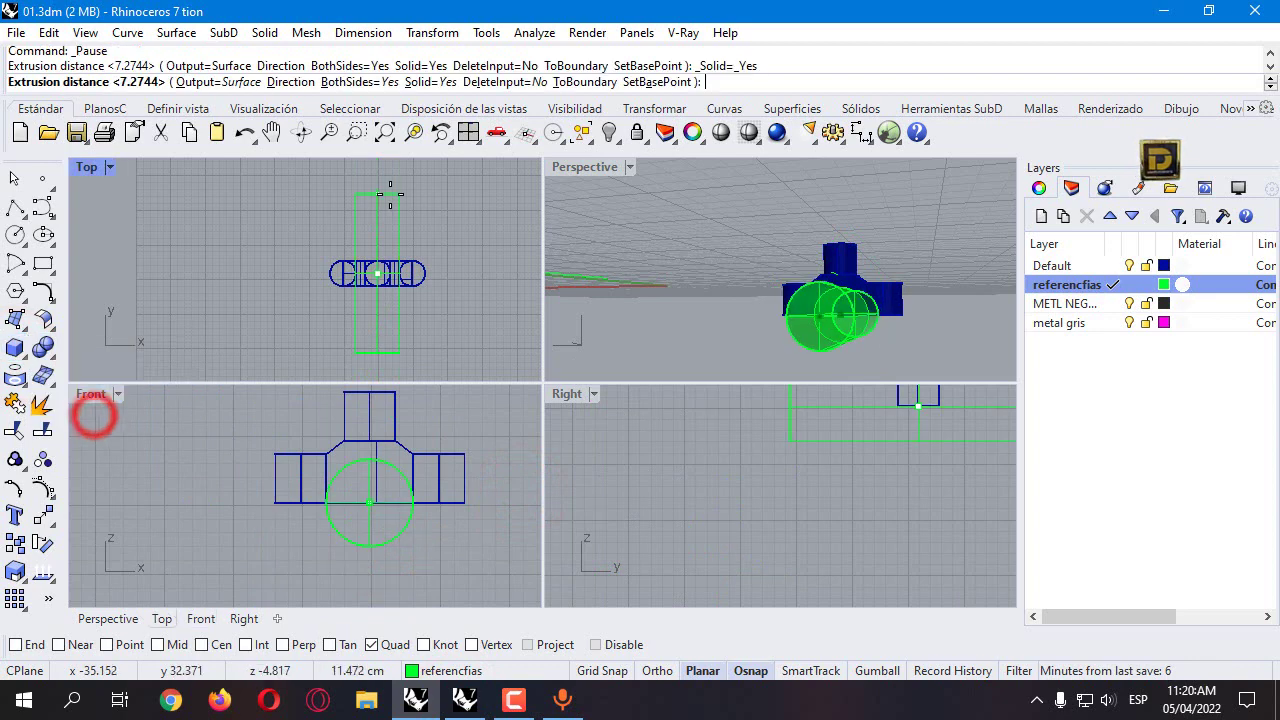
click(390, 194)
click(237, 411)
Step: Subtract the extruded cylinder from the block with a Boolean difference to cut the arch, and delete the leftover circle
click(334, 451)
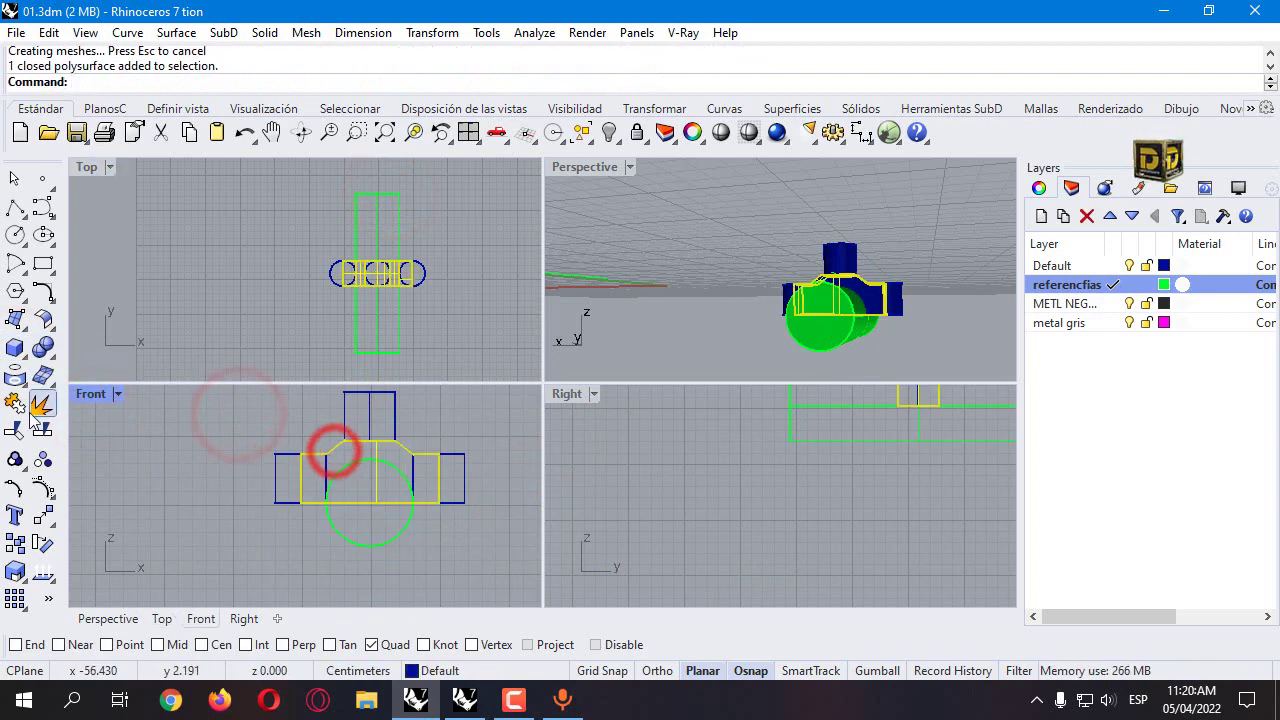
click(50, 372)
click(100, 358)
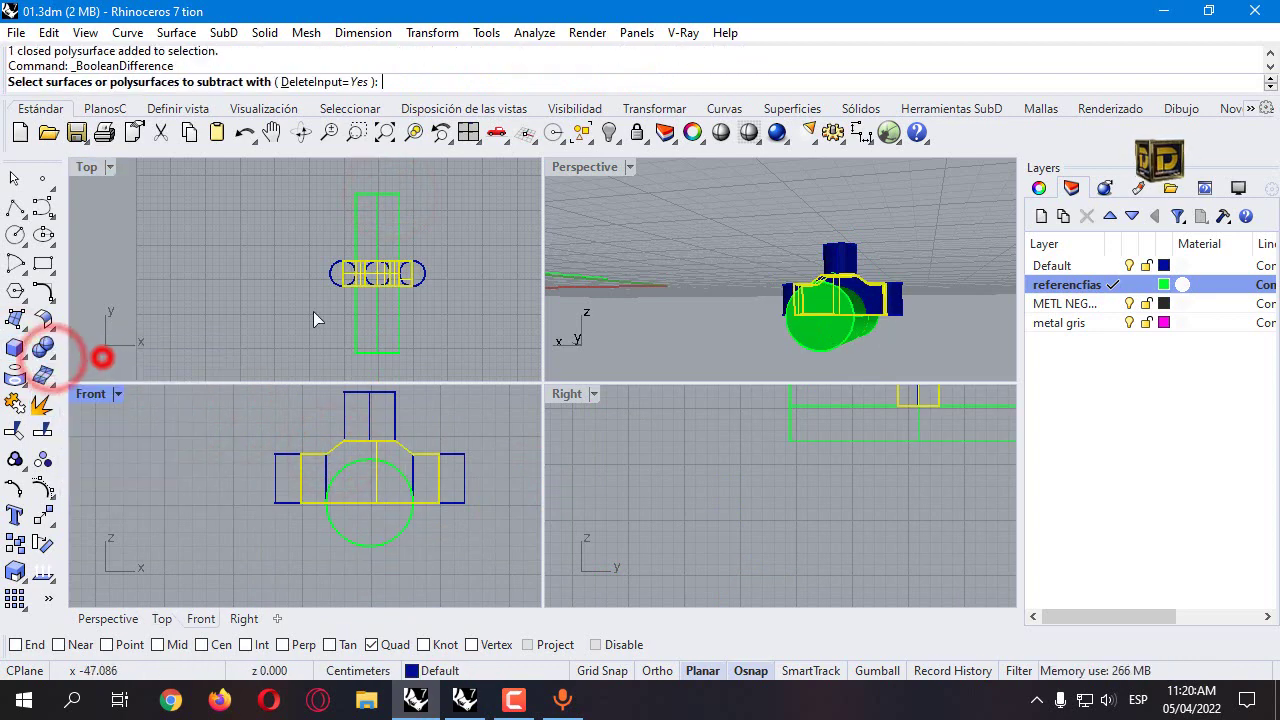
click(398, 313)
key(Return)
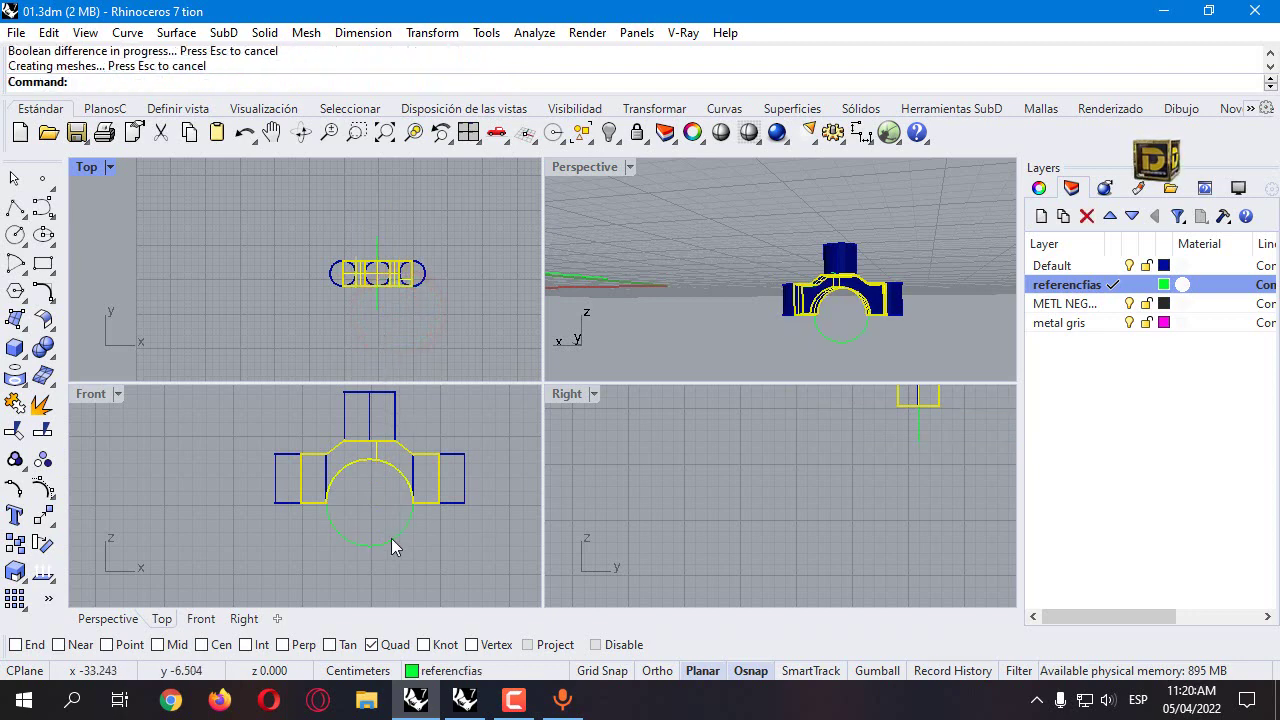
click(410, 529)
key(Delete)
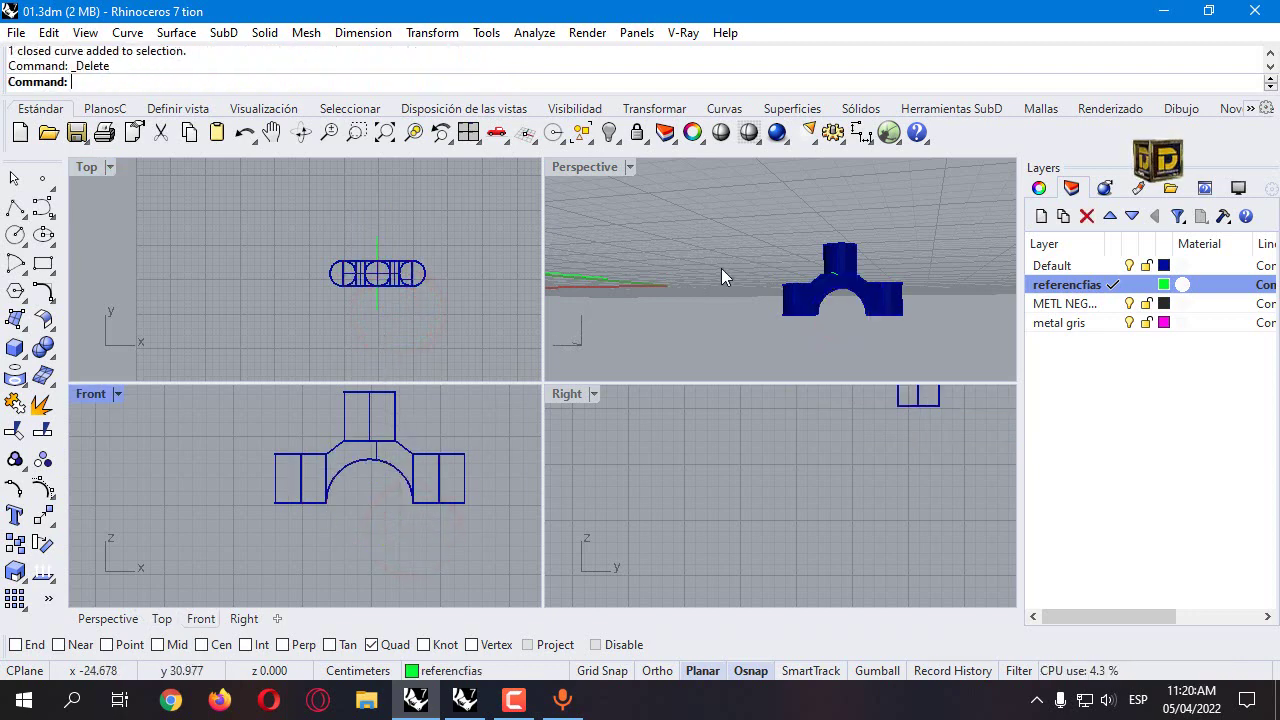
Step: Join the upper cylinder, the arched block and both lower cylinders into one solid with a Boolean union
right_drag(721, 268, 767, 184)
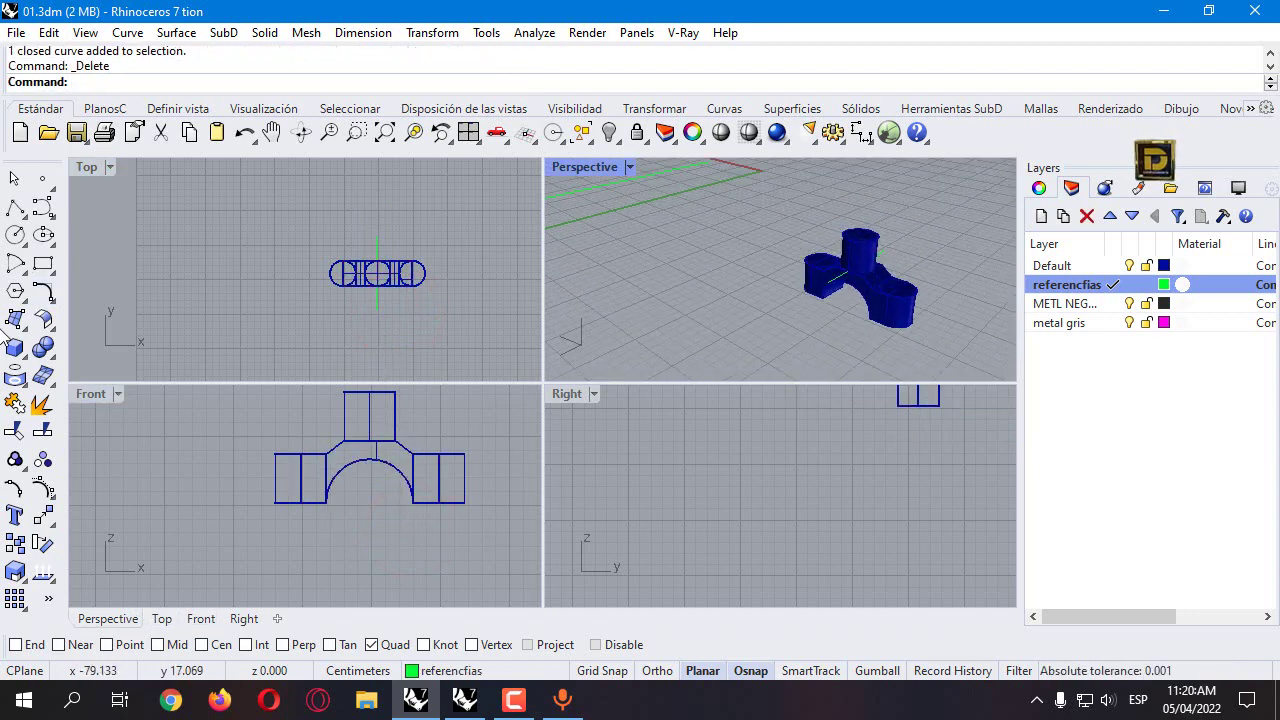
click(38, 350)
scroll(846, 271, up, 3)
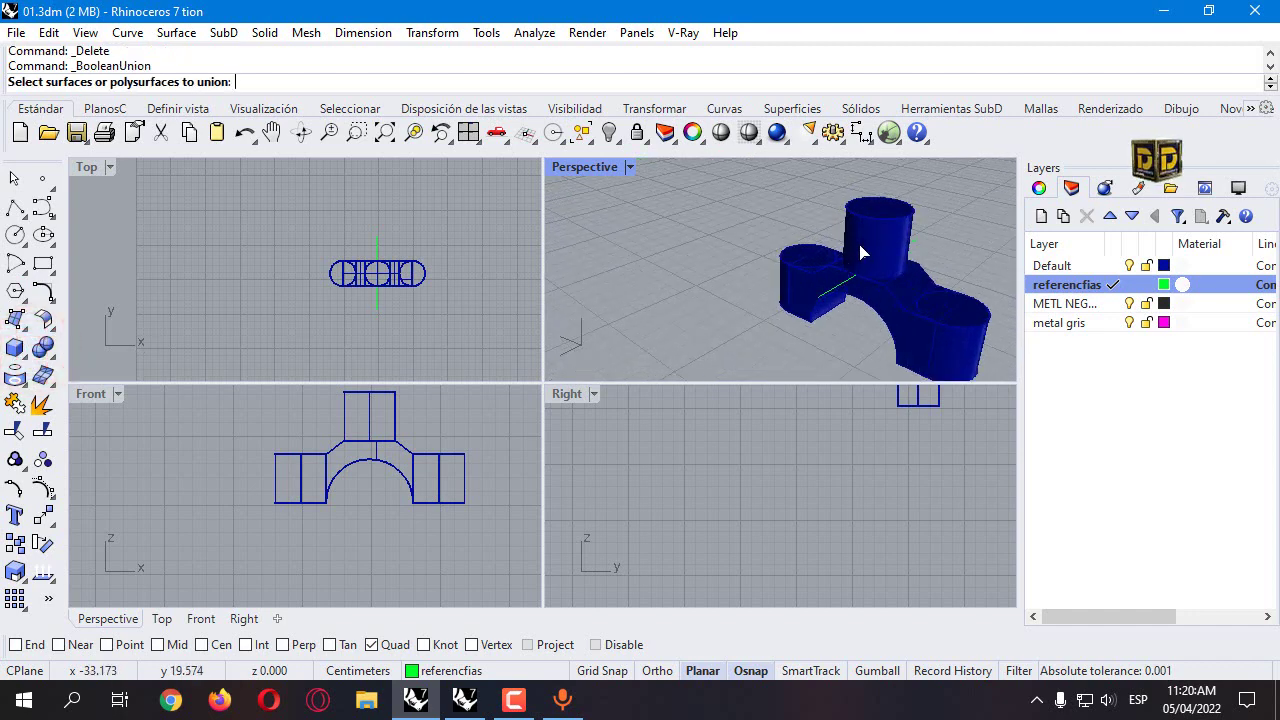
click(860, 245)
click(825, 275)
click(771, 271)
click(965, 335)
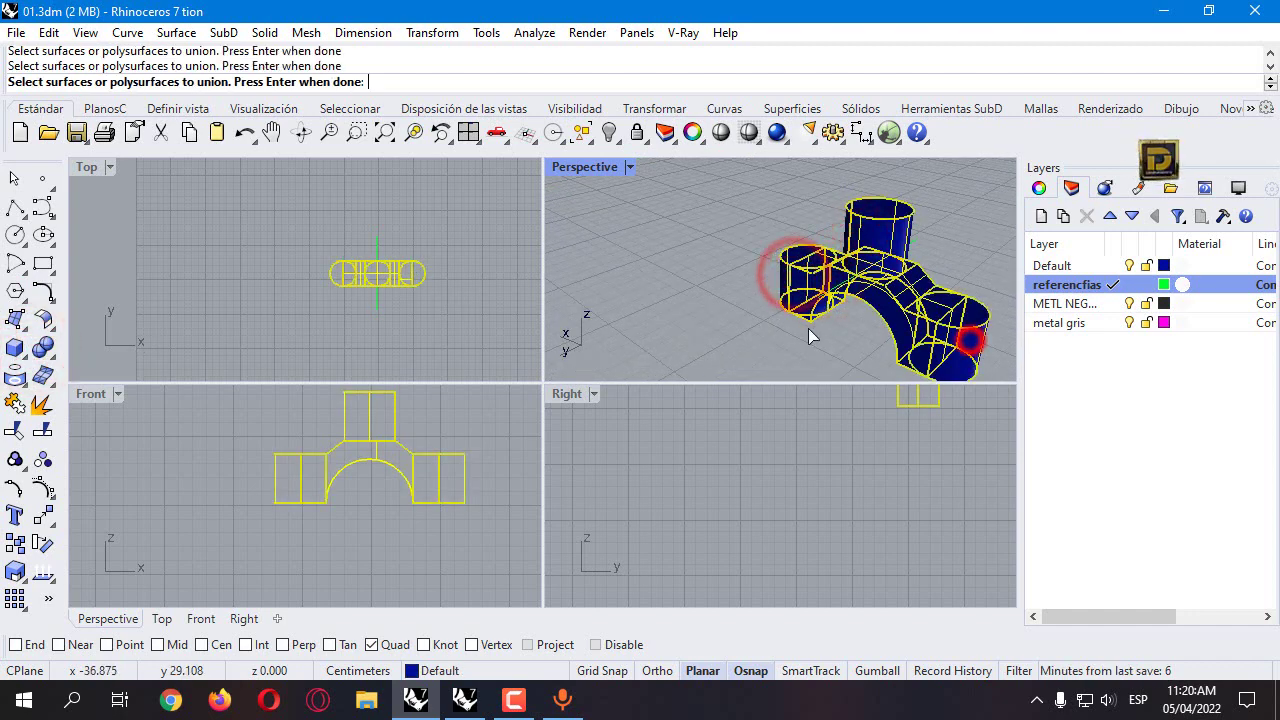
right_click(806, 322)
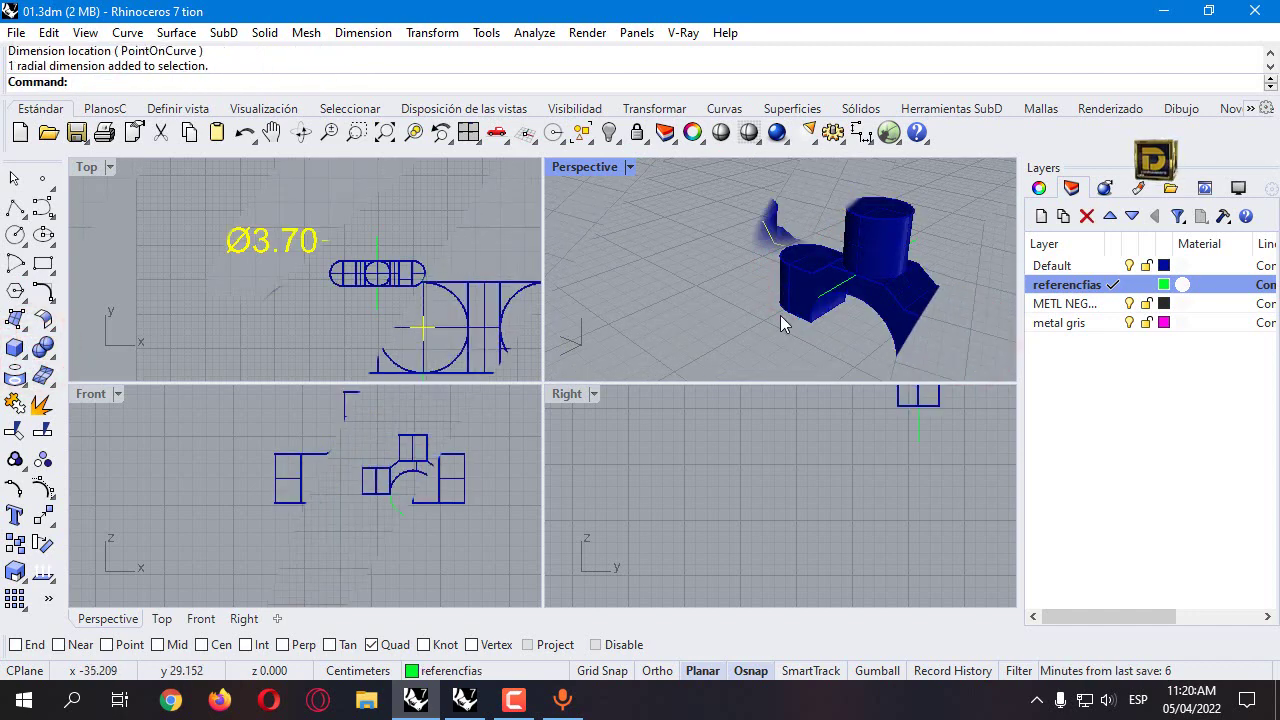
Step: Delete the diameter dimension from the upper cylinder in the top view
click(329, 202)
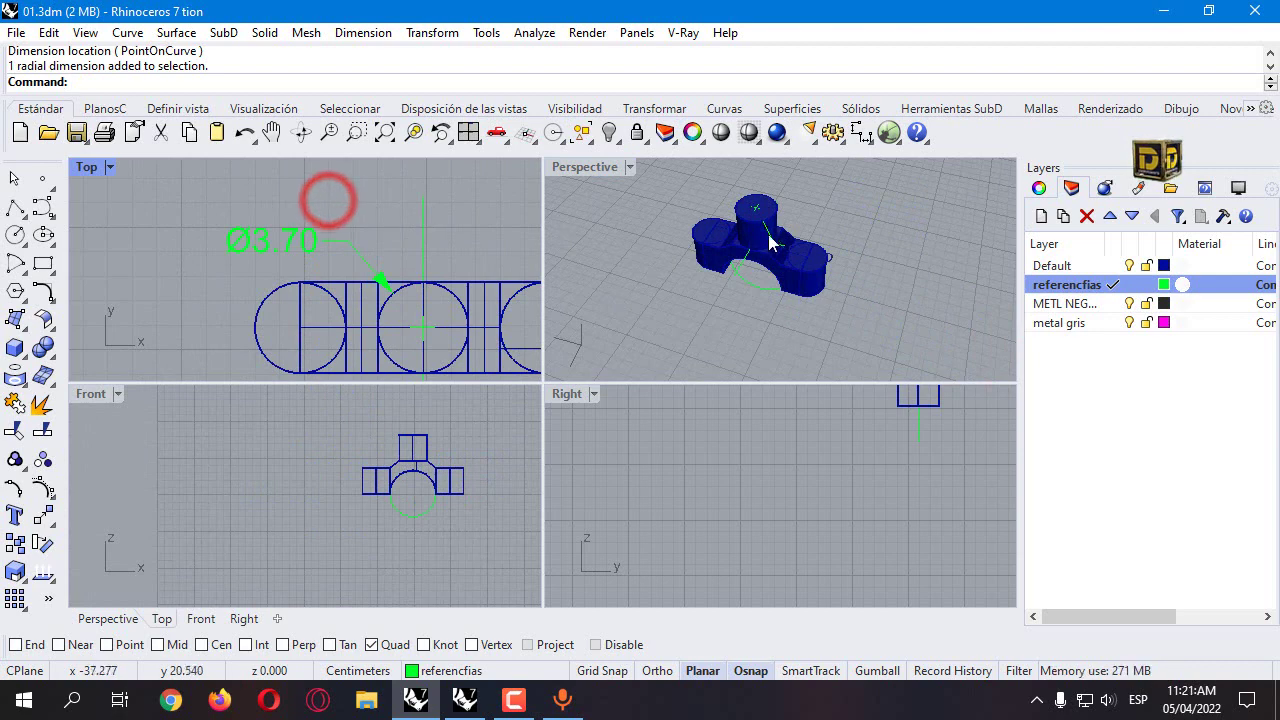
scroll(764, 207, up, 5)
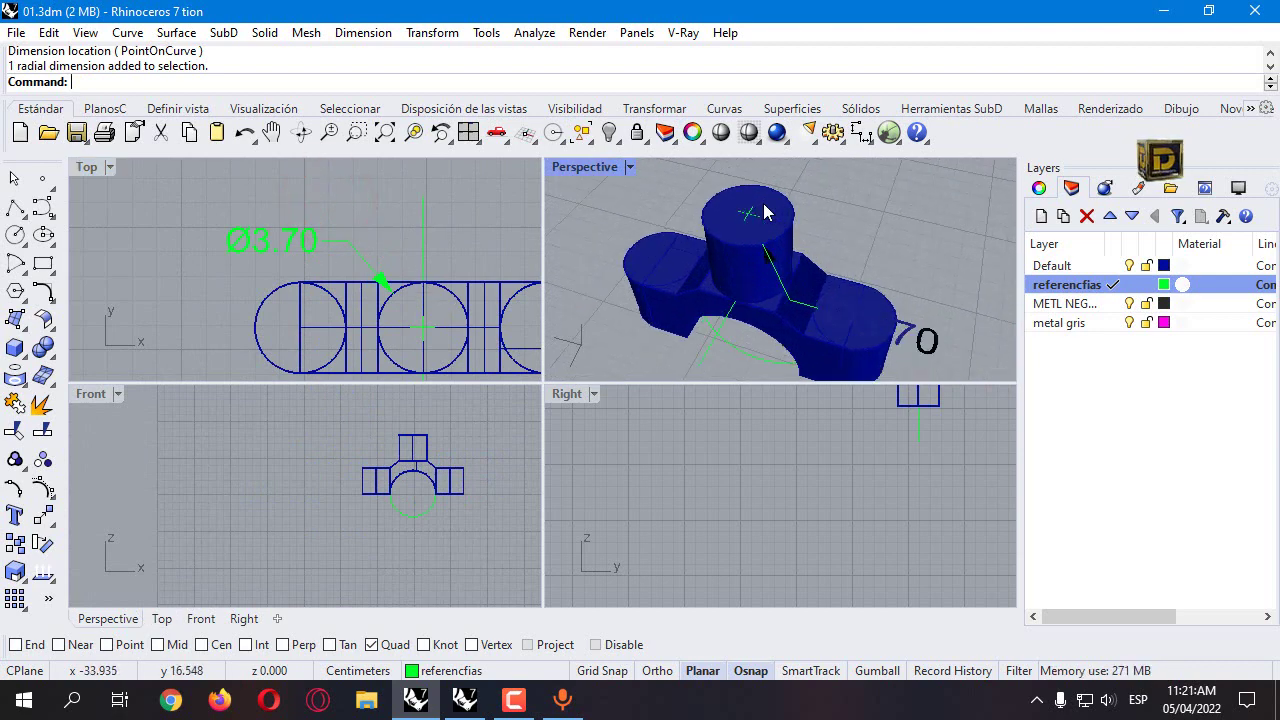
scroll(783, 204, up, 2)
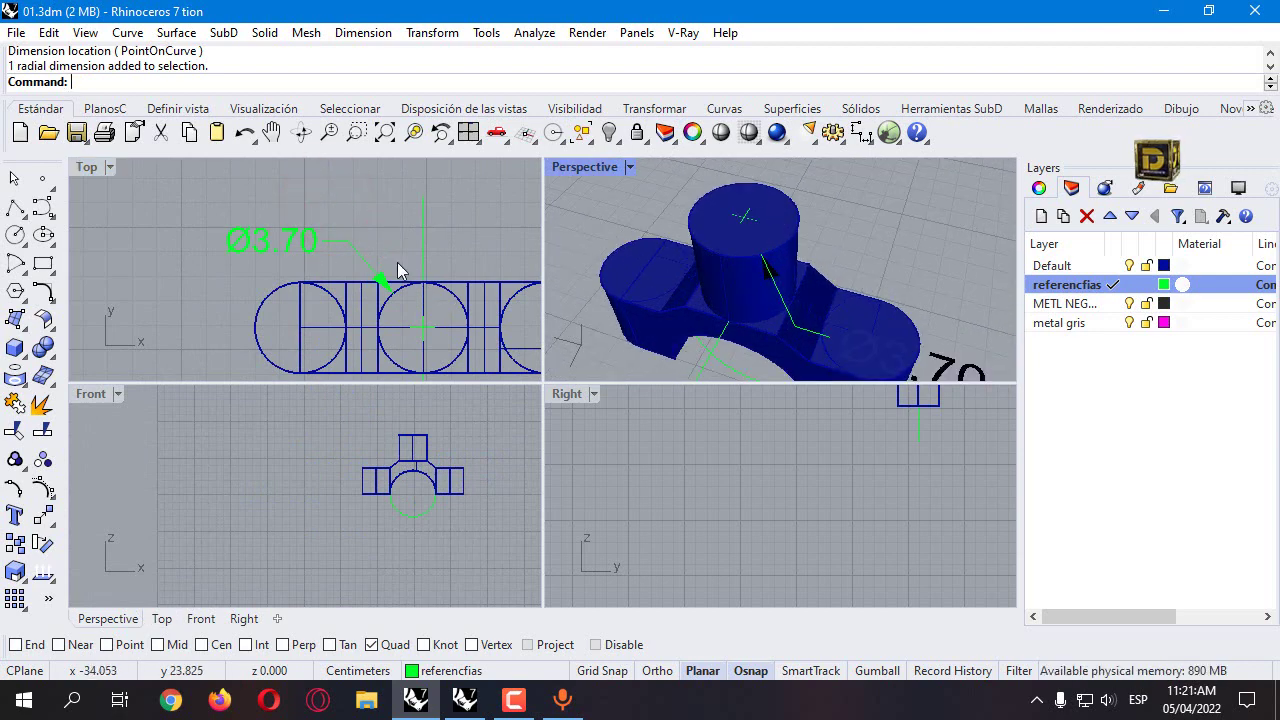
click(283, 250)
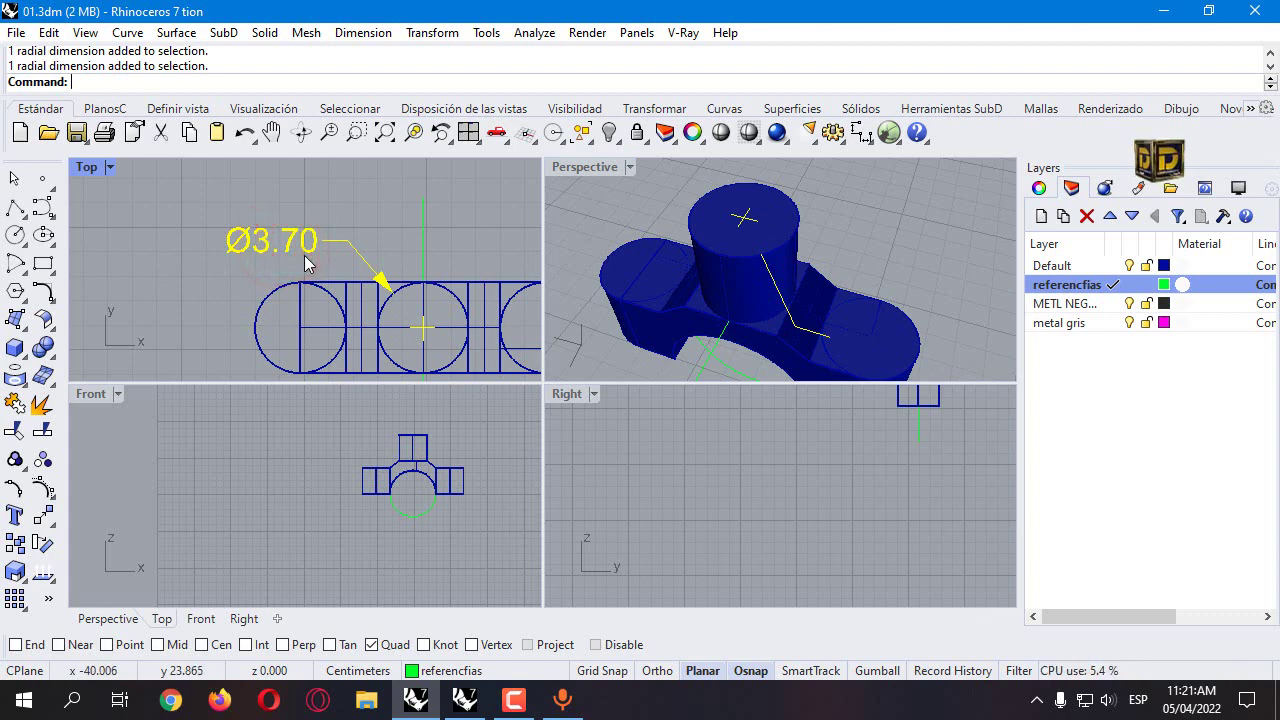
key(Delete)
Step: Undo the upper cylinder's one-directional scale and scale it in 2D about its centre to a 1.5 cm radius
click(386, 308)
key(ctrl+z)
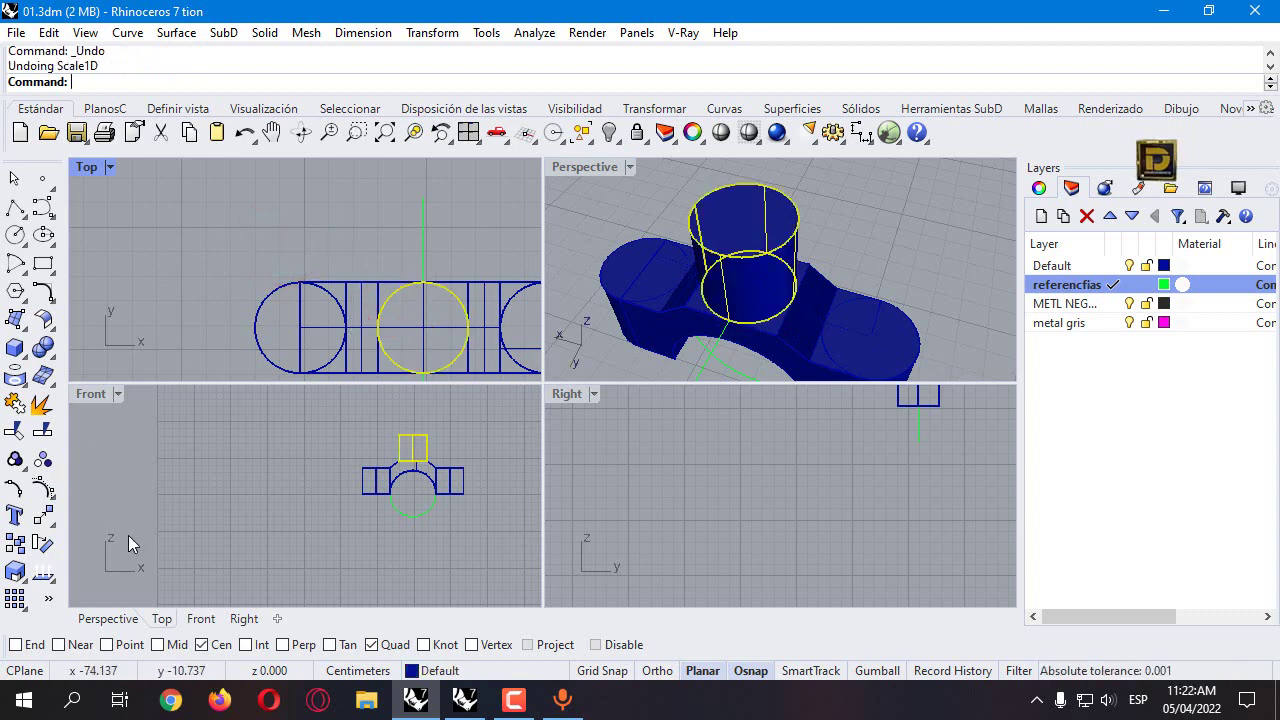
click(46, 530)
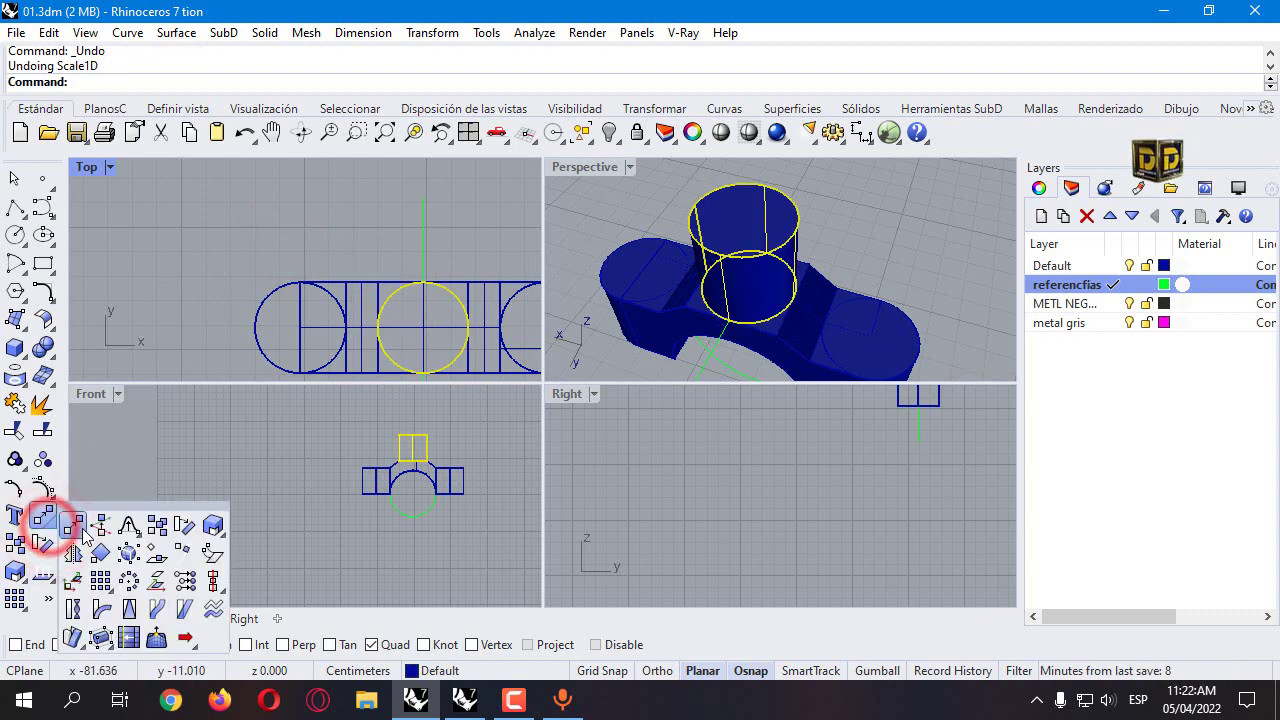
click(43, 574)
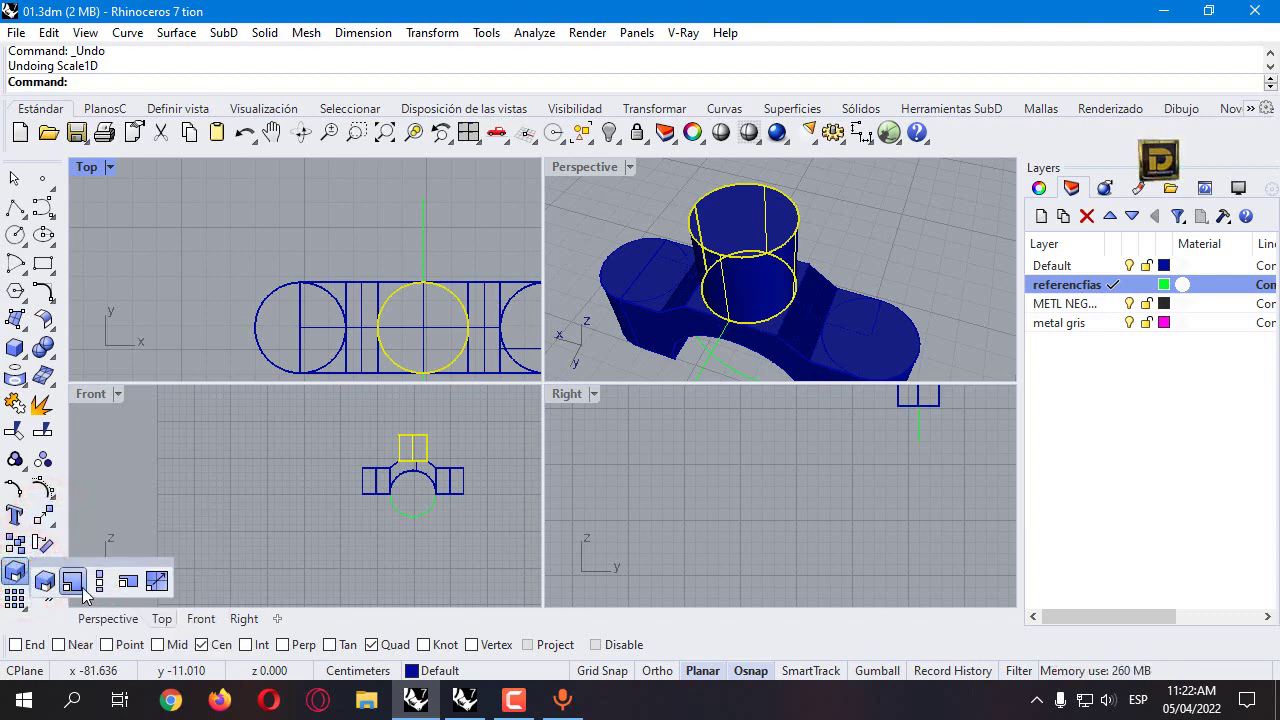
click(72, 584)
click(450, 363)
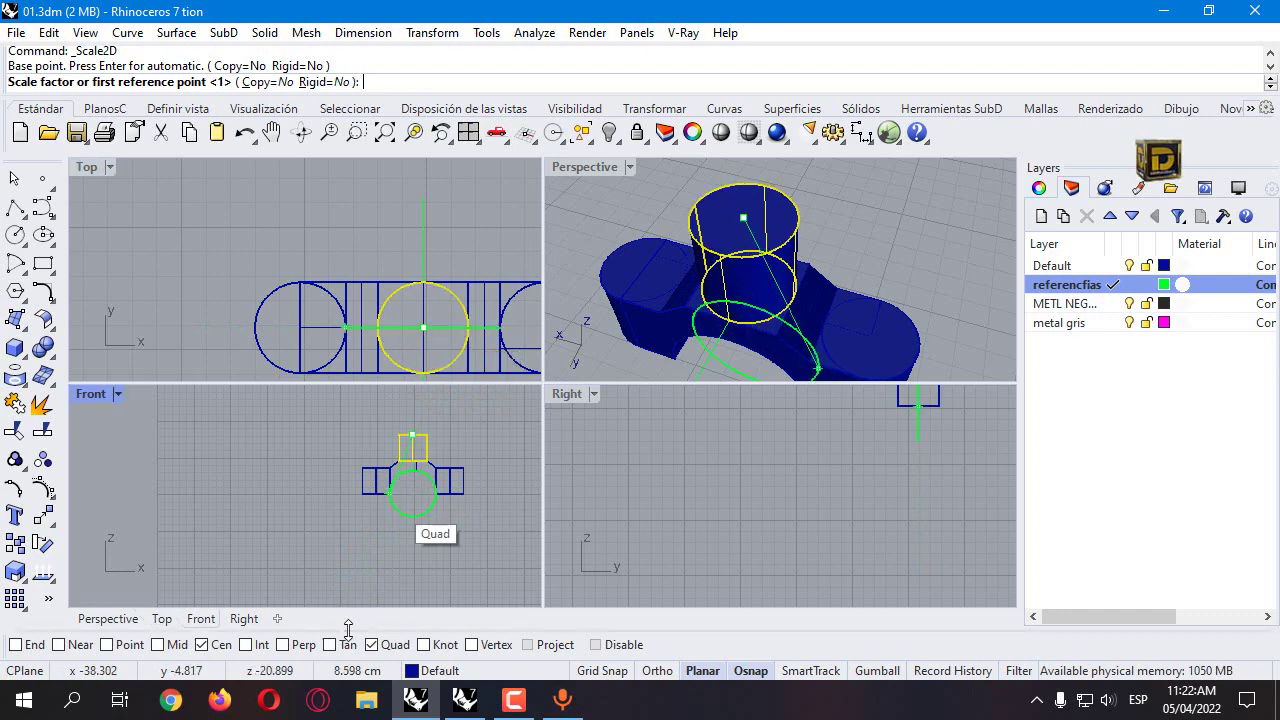
click(468, 327)
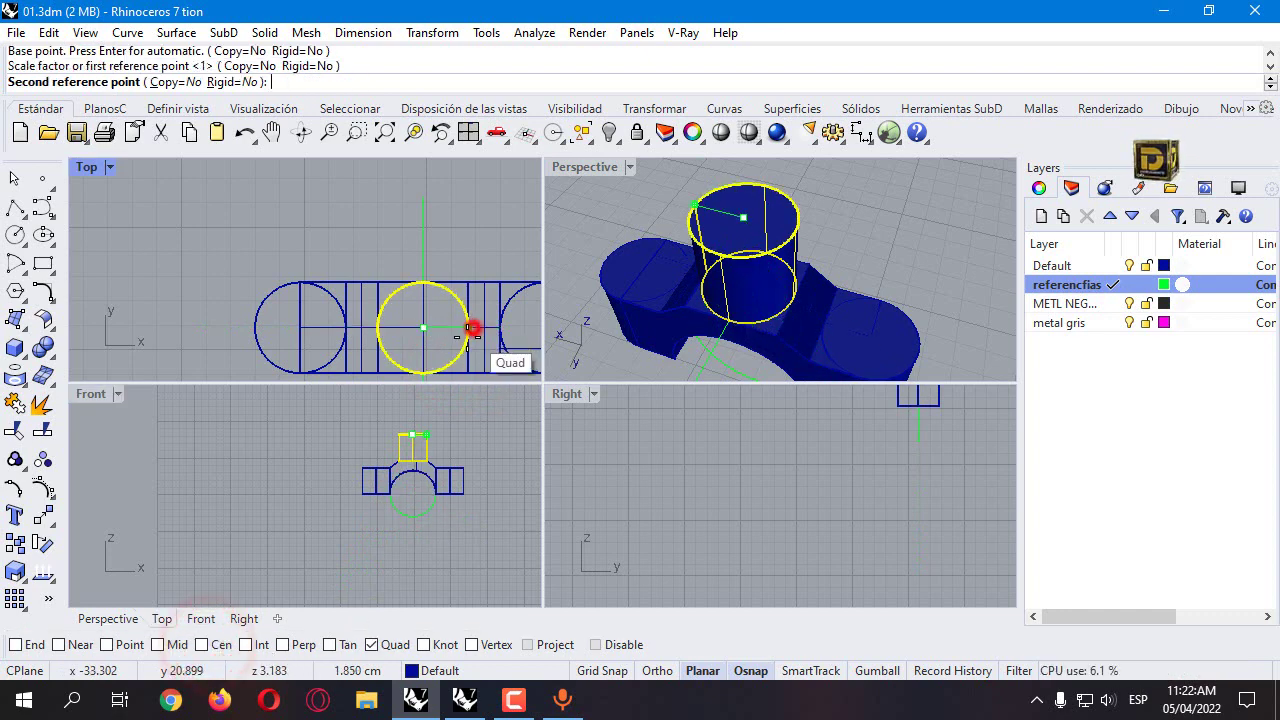
text(1.5)
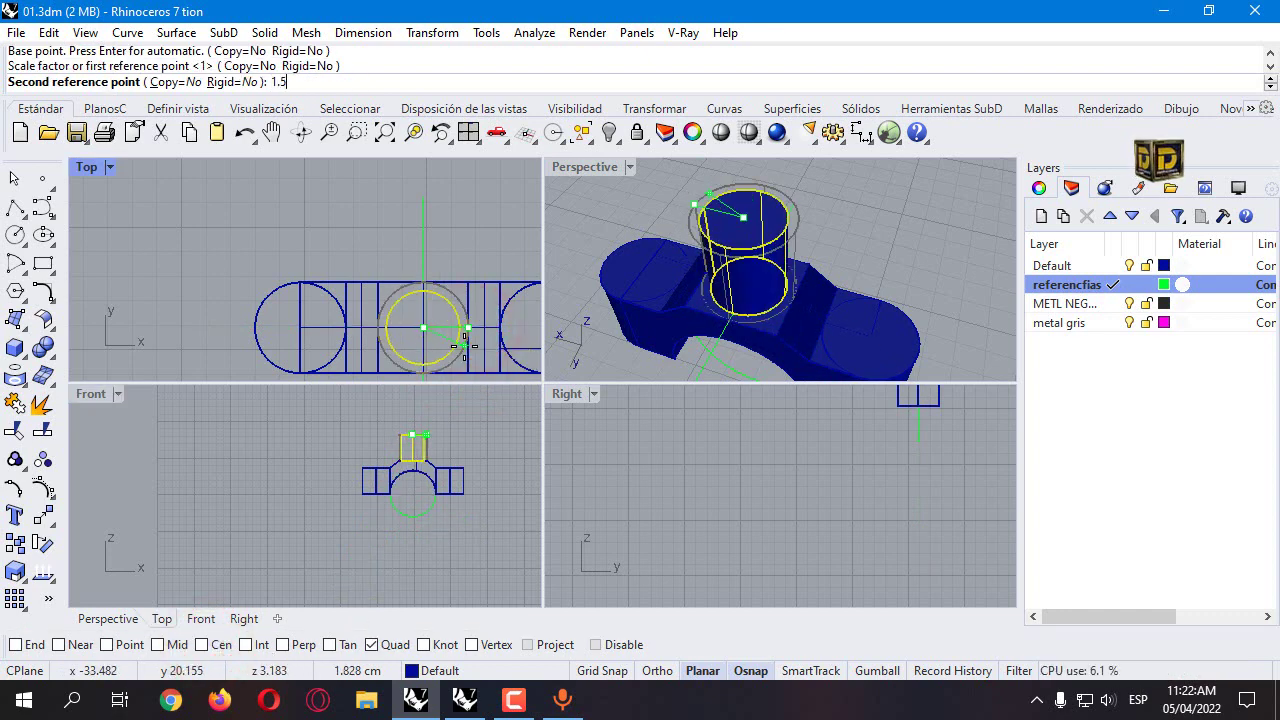
key(Return)
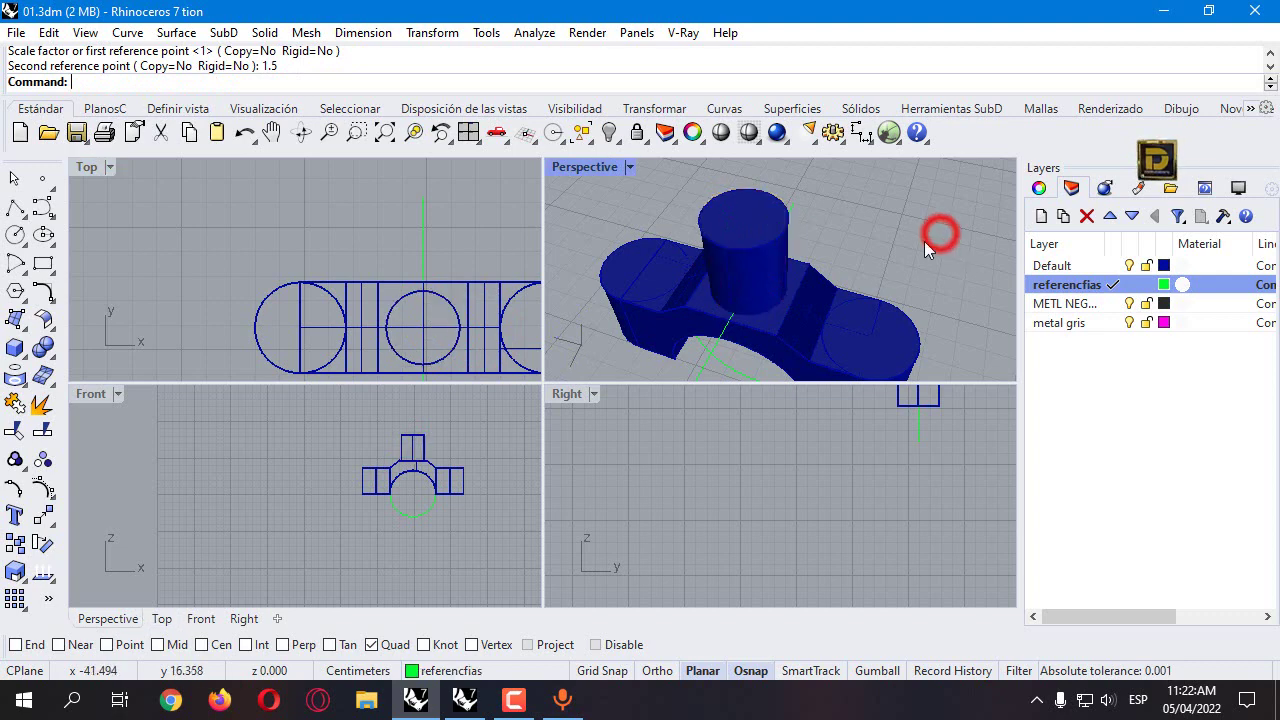
Step: Join the arched block, both lower cylinders and the resized upper cylinder into one solid with a Boolean union
right_drag(943, 229, 900, 240)
scroll(308, 457, up, 5)
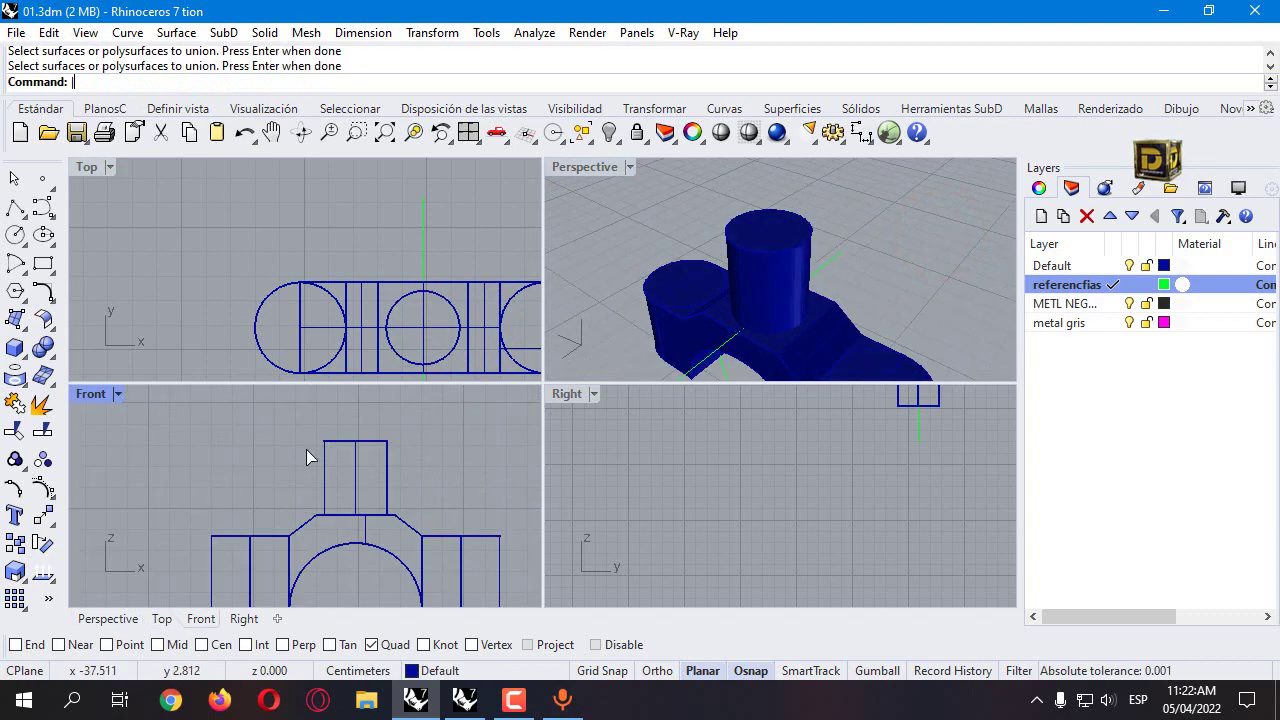
click(42, 347)
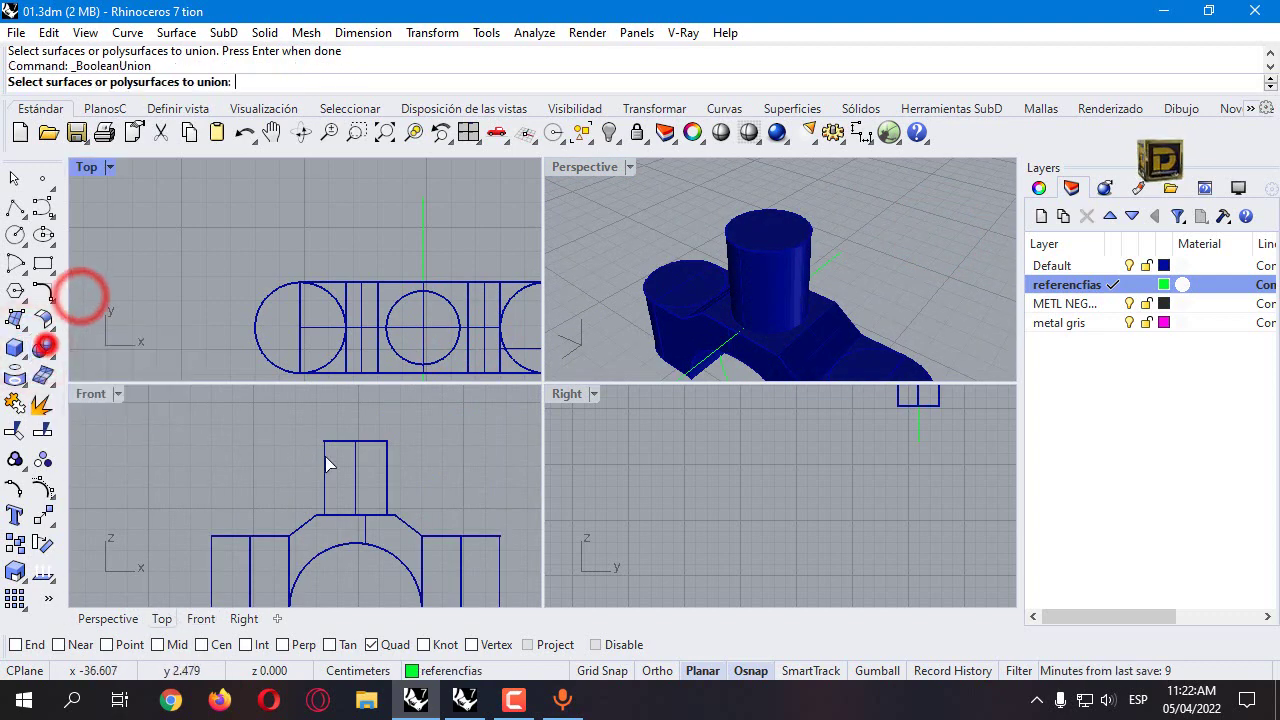
click(306, 511)
click(440, 546)
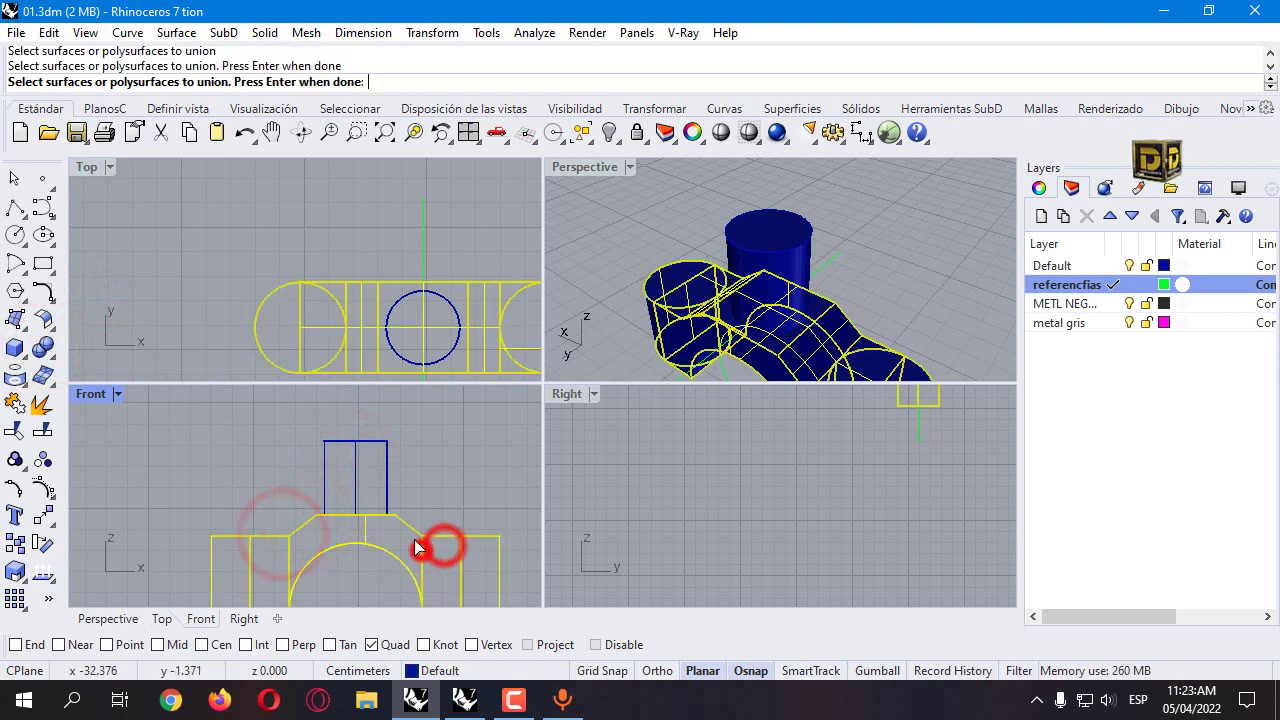
click(389, 484)
key(Return)
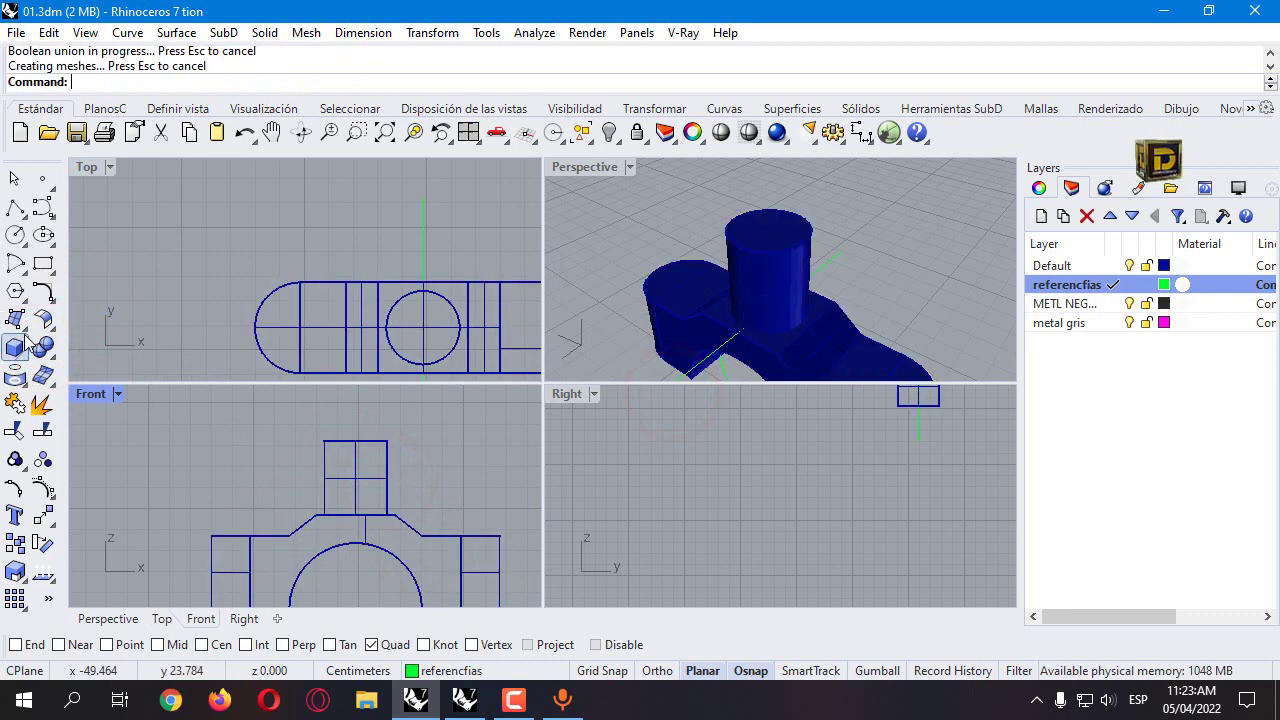
Step: Fillet all upper outline edges of the arched body, including both rounded ends and sloped shoulders, with a 0.1 cm radius
click(52, 350)
click(213, 380)
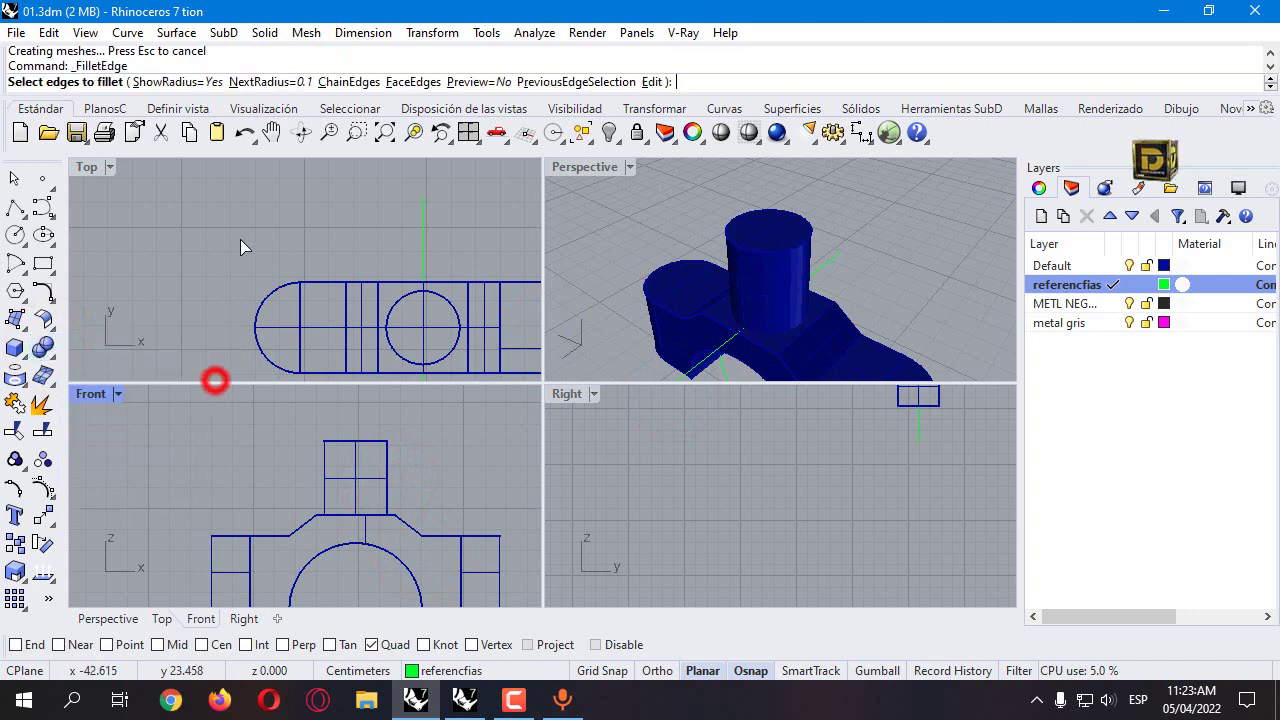
right_drag(588, 342, 738, 345)
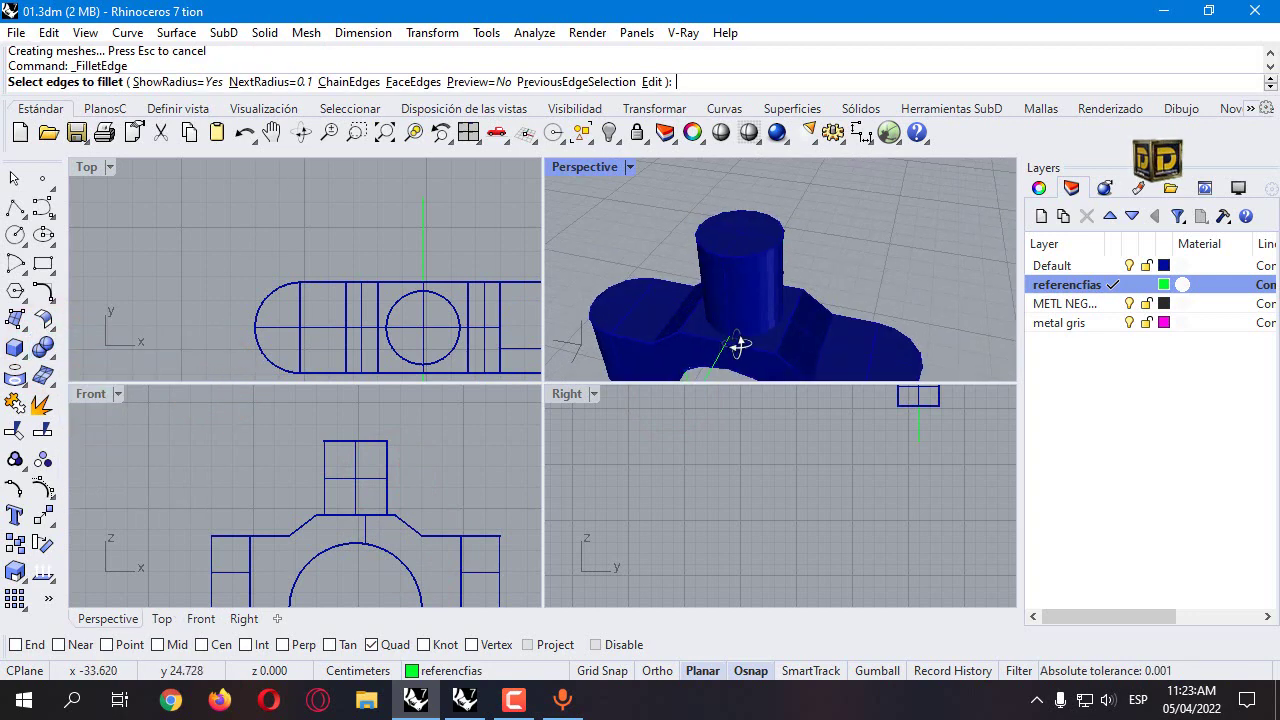
click(626, 342)
click(606, 335)
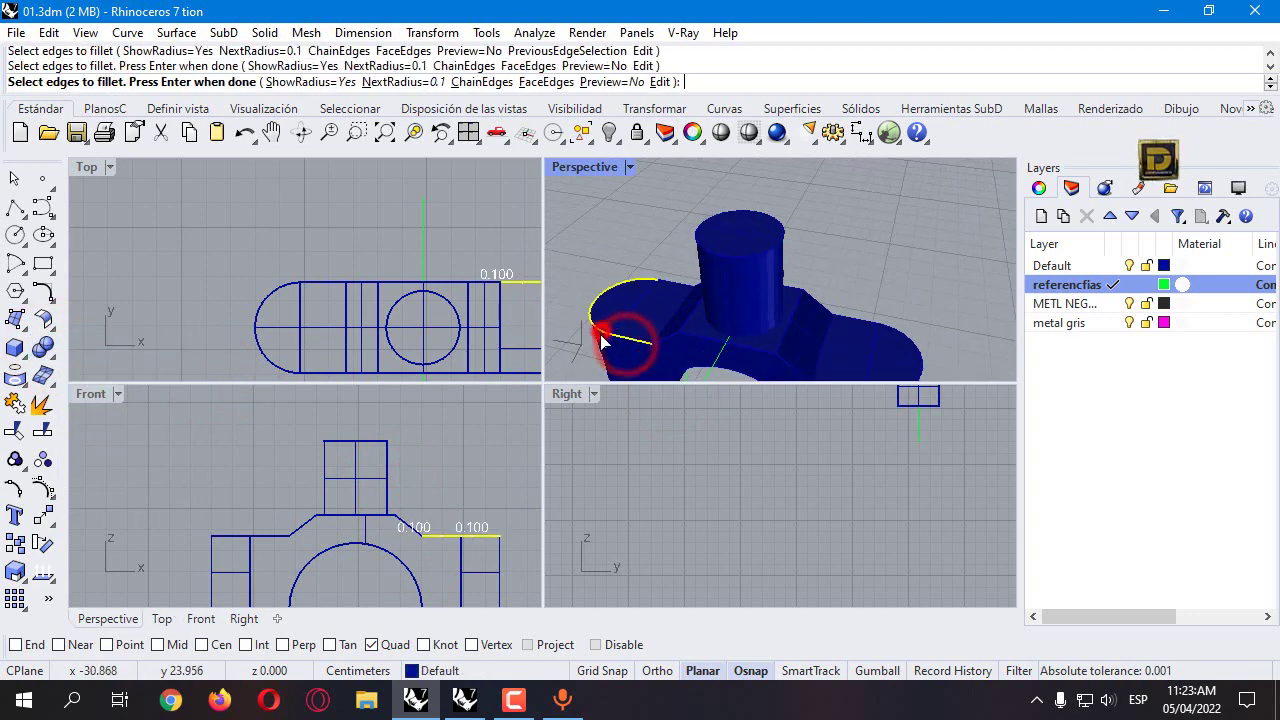
click(668, 280)
click(666, 338)
click(687, 340)
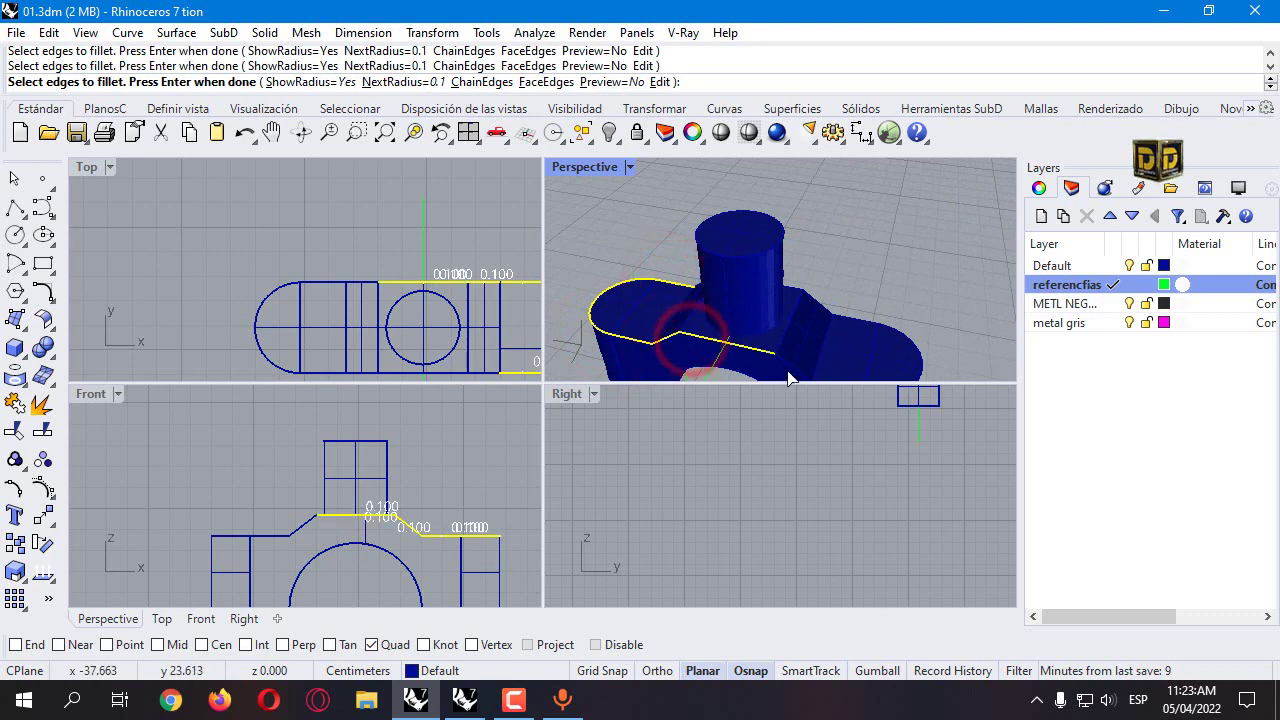
right_drag(786, 370, 741, 254)
scroll(786, 337, down, 3)
click(810, 300)
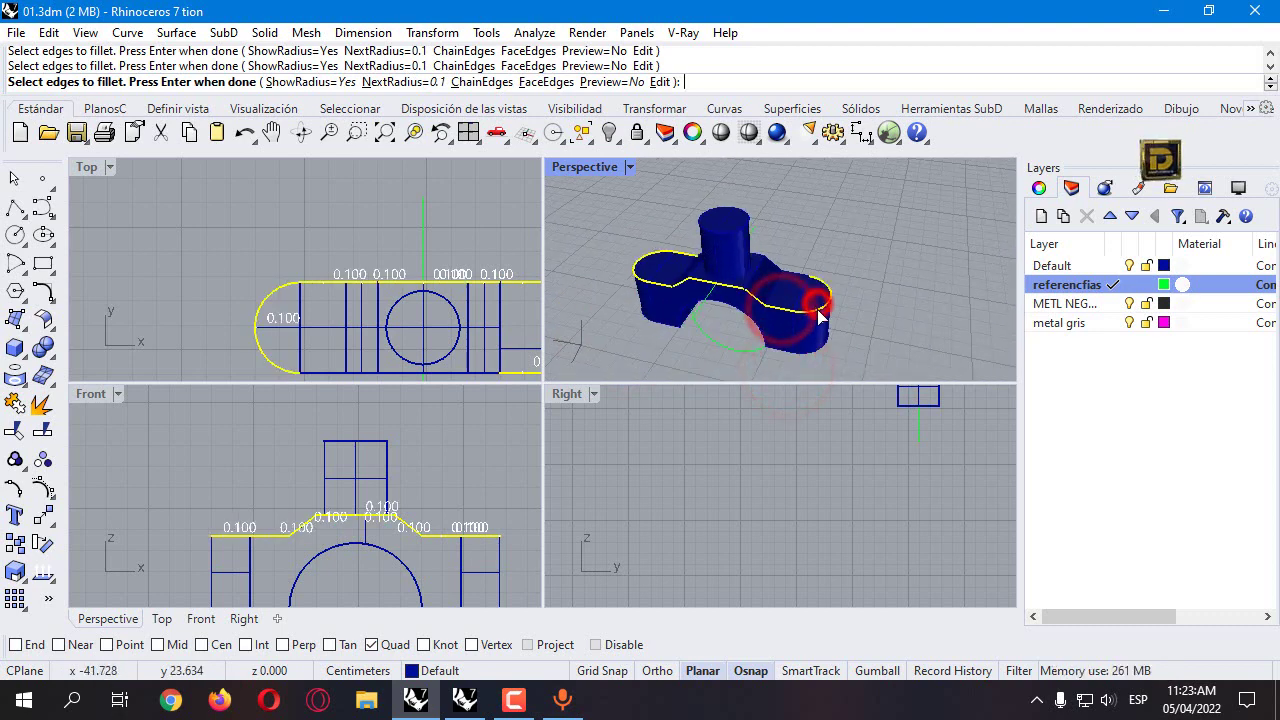
scroll(802, 270, up, 3)
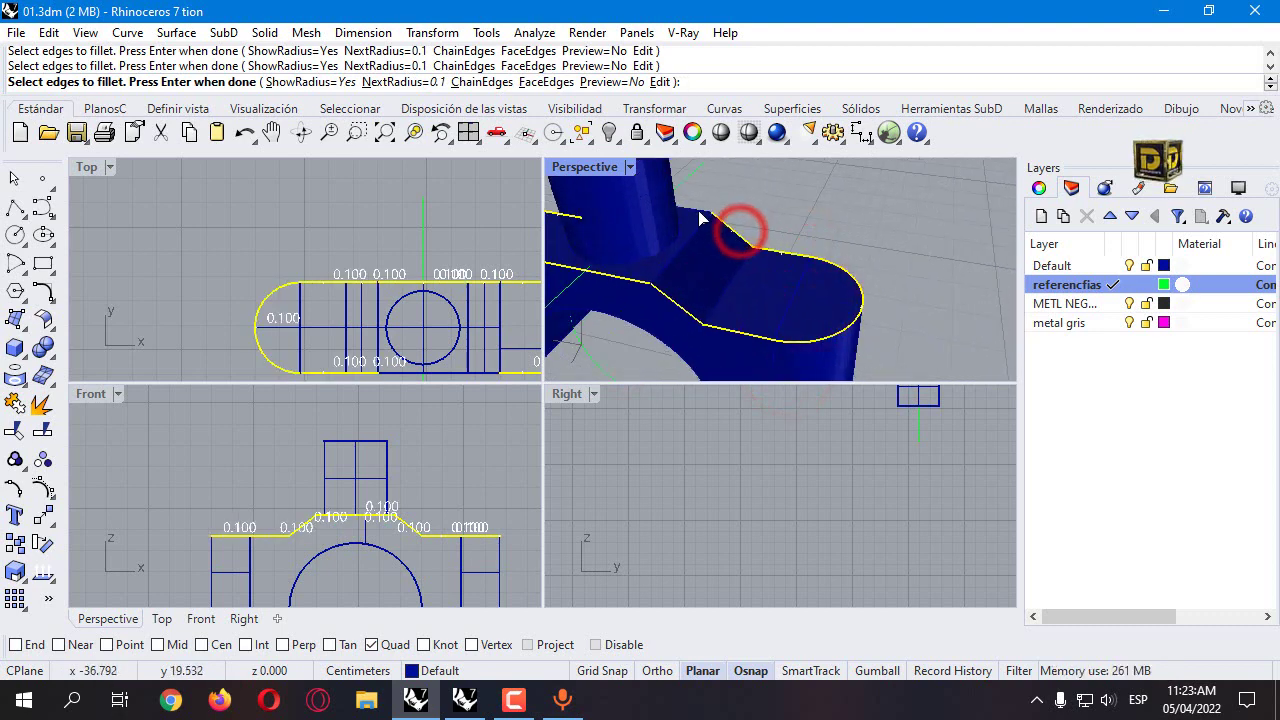
right_drag(694, 209, 749, 259)
scroll(671, 241, down, 3)
scroll(610, 201, up, 2)
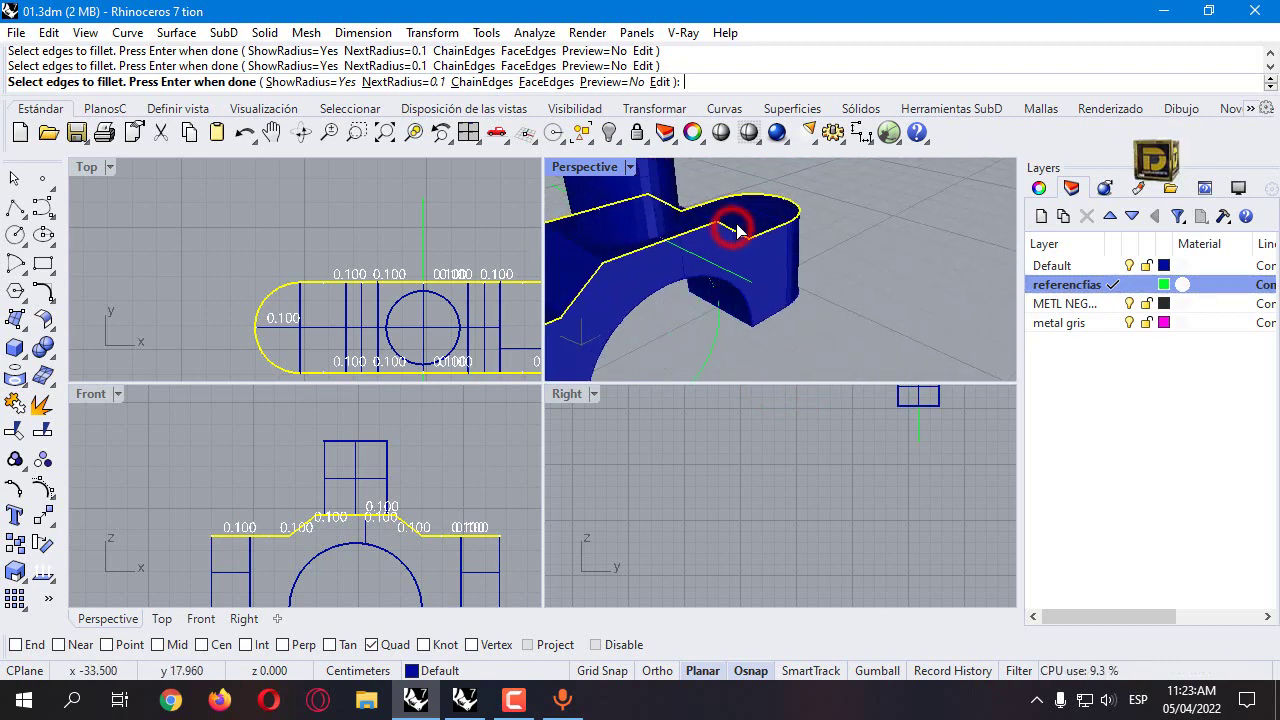
scroll(737, 230, up, 4)
key(Return)
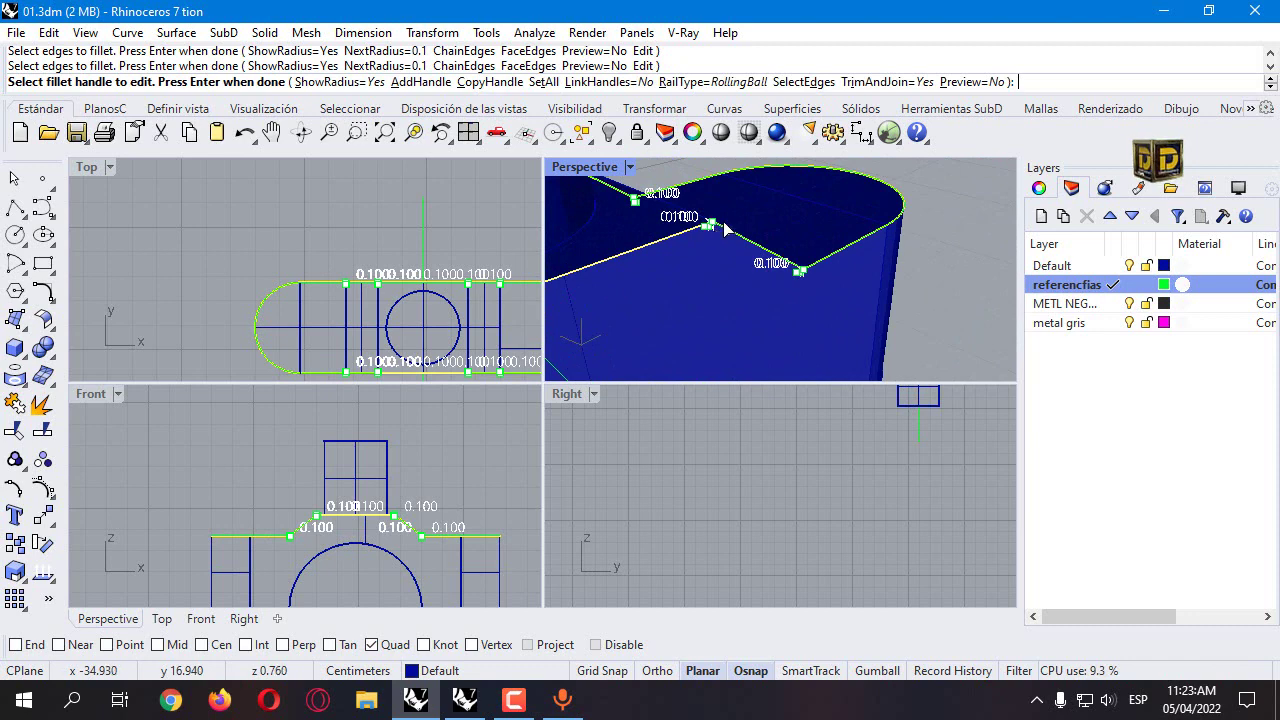
scroll(710, 229, up, 3)
key(Return)
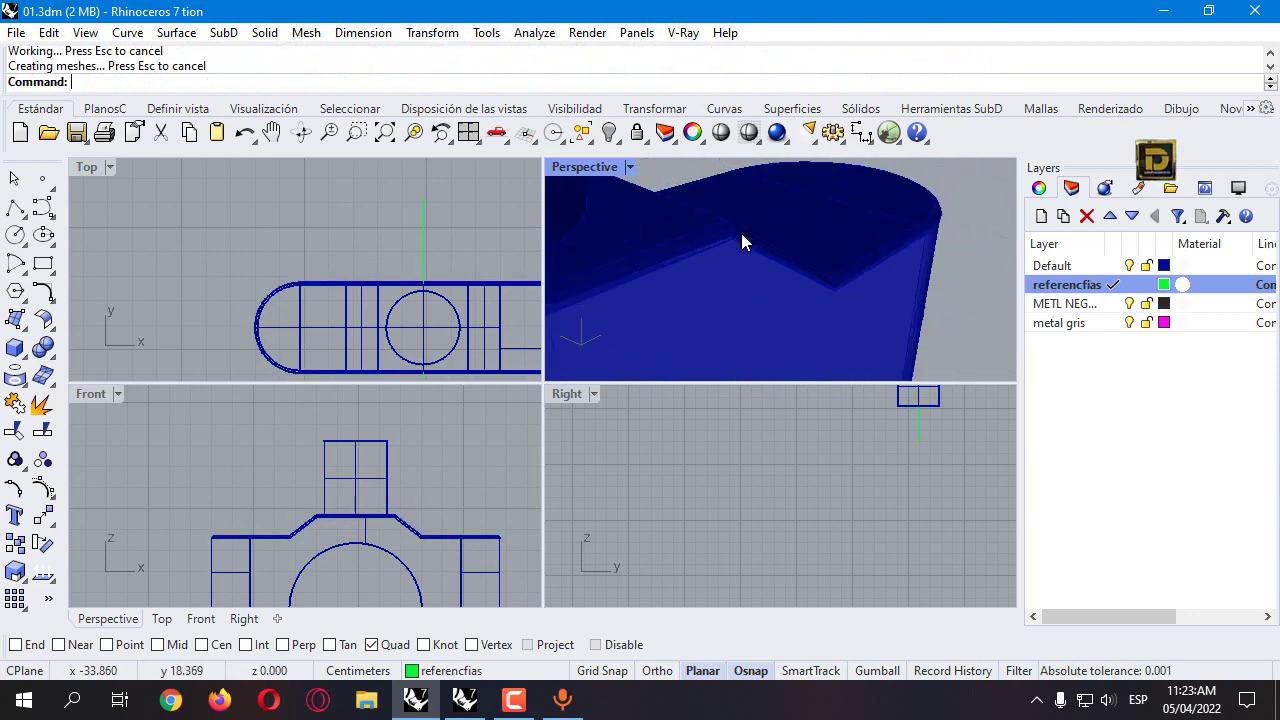
Step: Move the filleted solid freehand in the right view to just below the lower end of the frame's head tube
scroll(741, 242, down, 6)
mouse_move(846, 263)
right_down()
mouse_move(894, 283)
mouse_move(855, 267)
right_up()
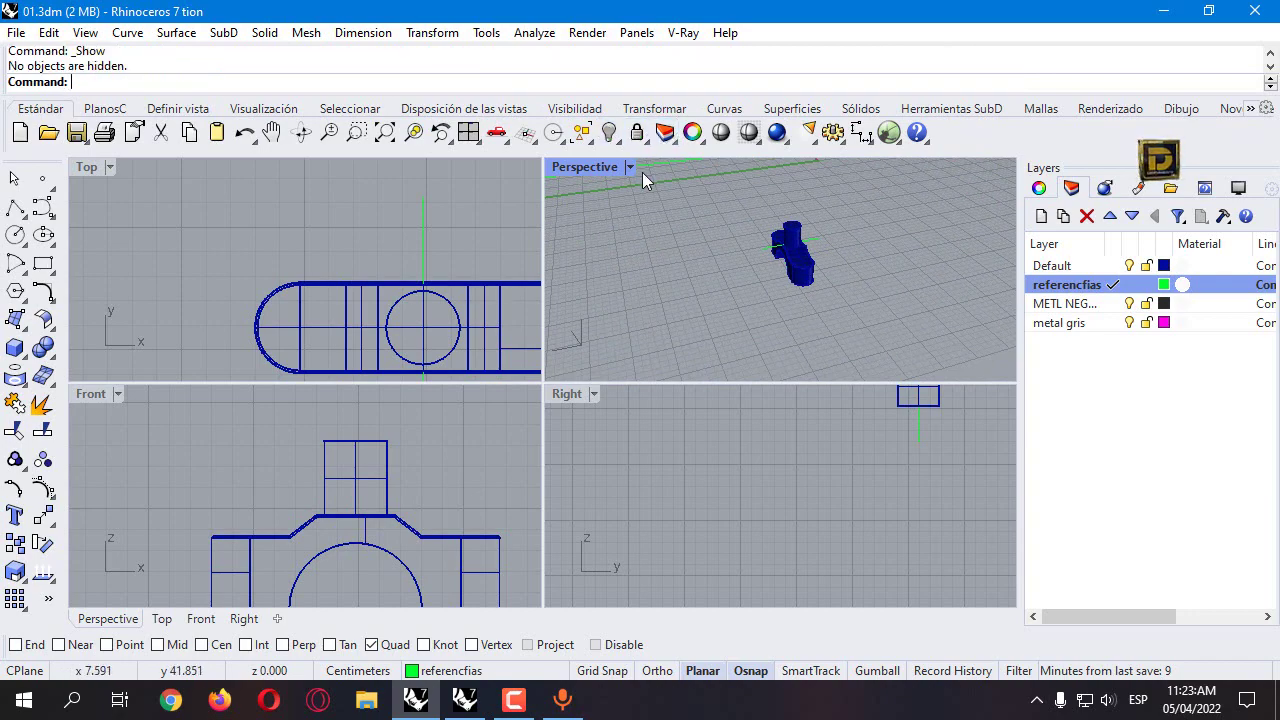
scroll(757, 493, down, 6)
scroll(770, 440, up, 3)
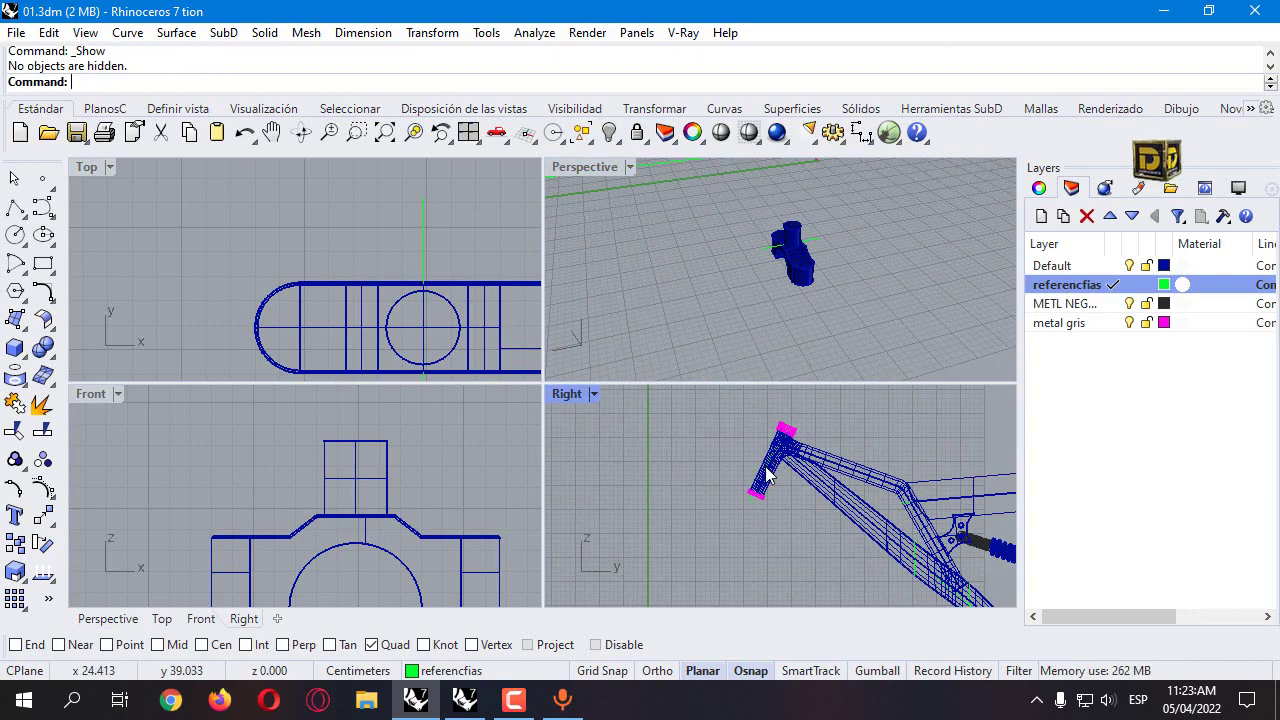
scroll(726, 550, down, 2)
scroll(726, 550, up, 4)
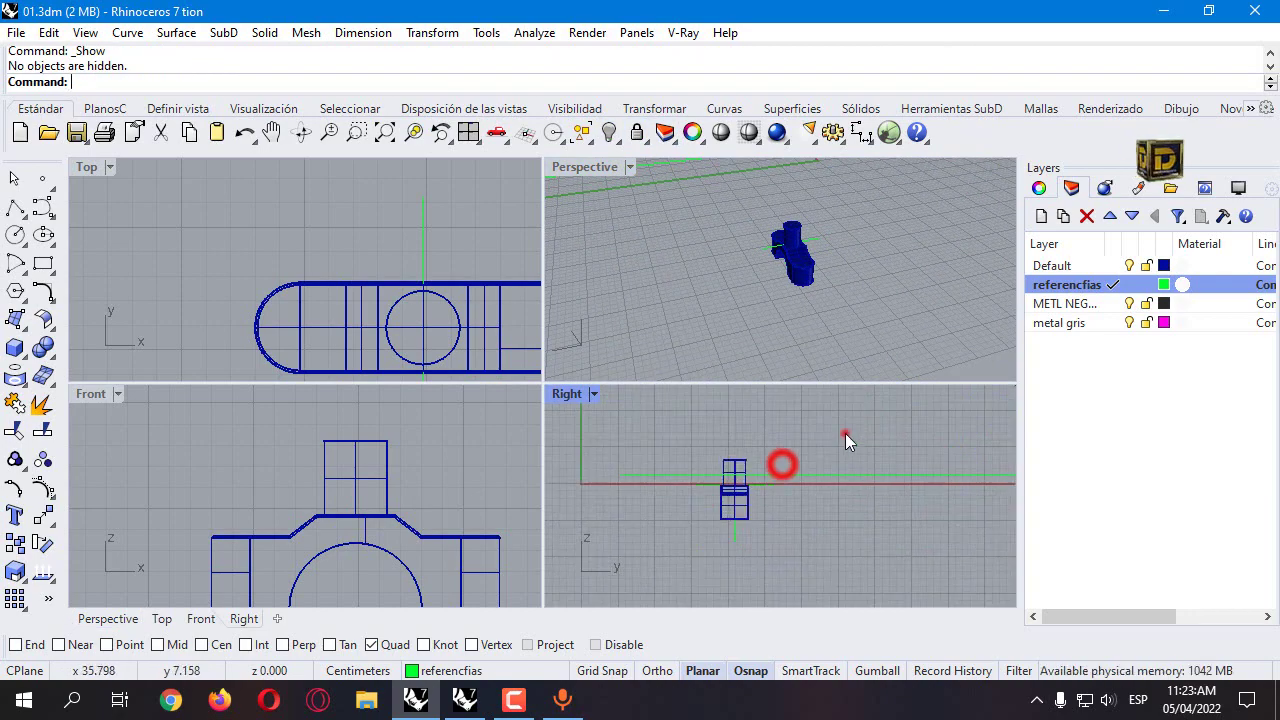
click(750, 515)
scroll(777, 486, down, 3)
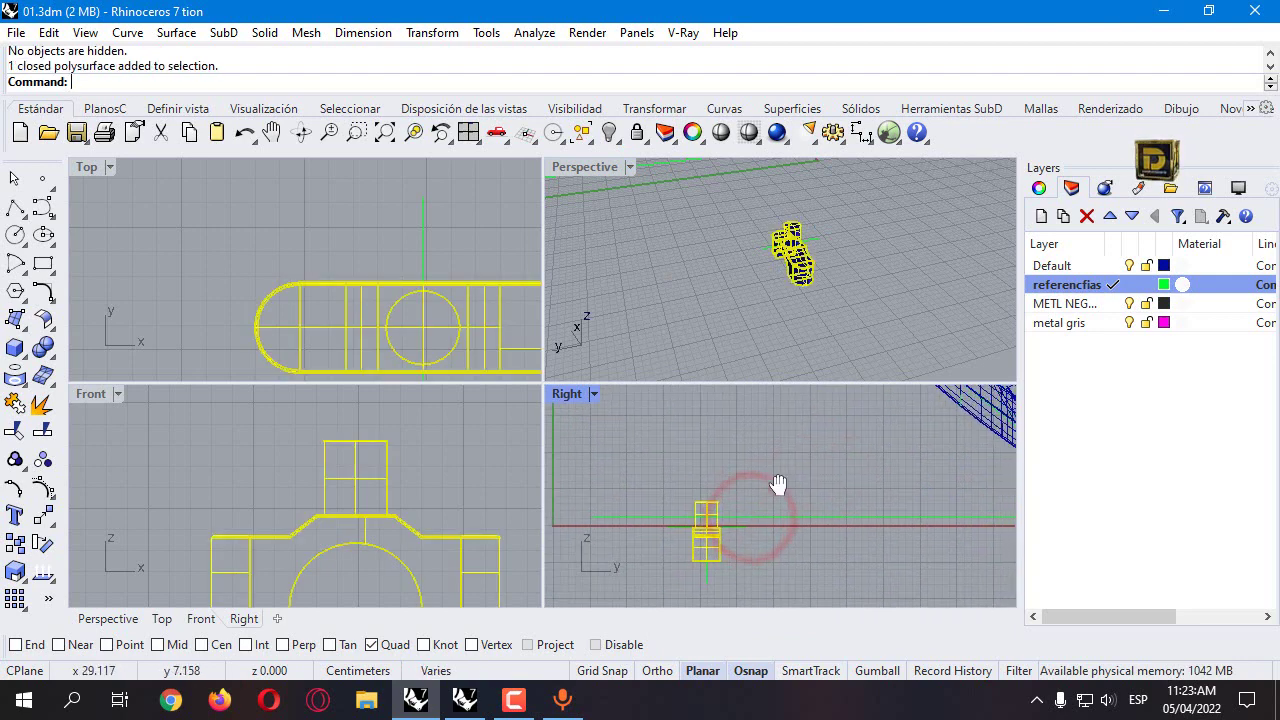
drag(703, 528, 680, 527)
scroll(682, 520, up, 3)
Step: Move the solid from its top cylinder's frame-side quadrant to the matching quadrant on the magenta ring under the head tube
click(42, 544)
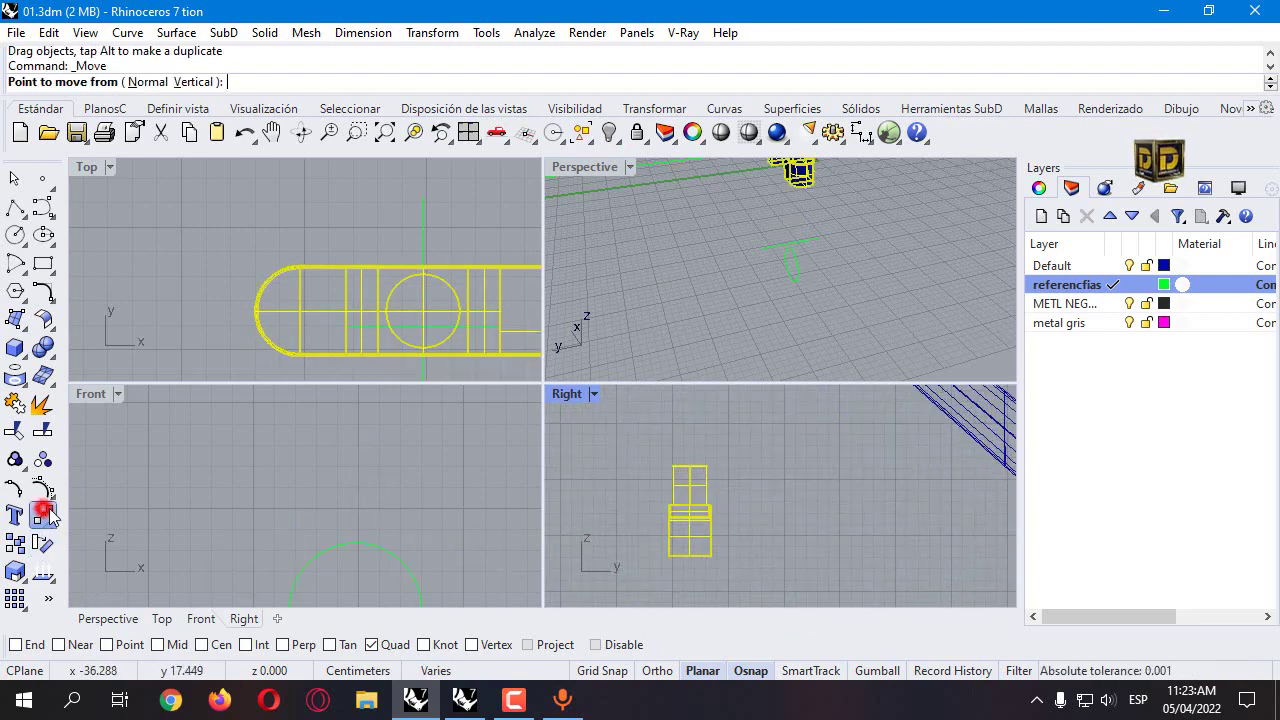
click(711, 463)
scroll(715, 455, up, 5)
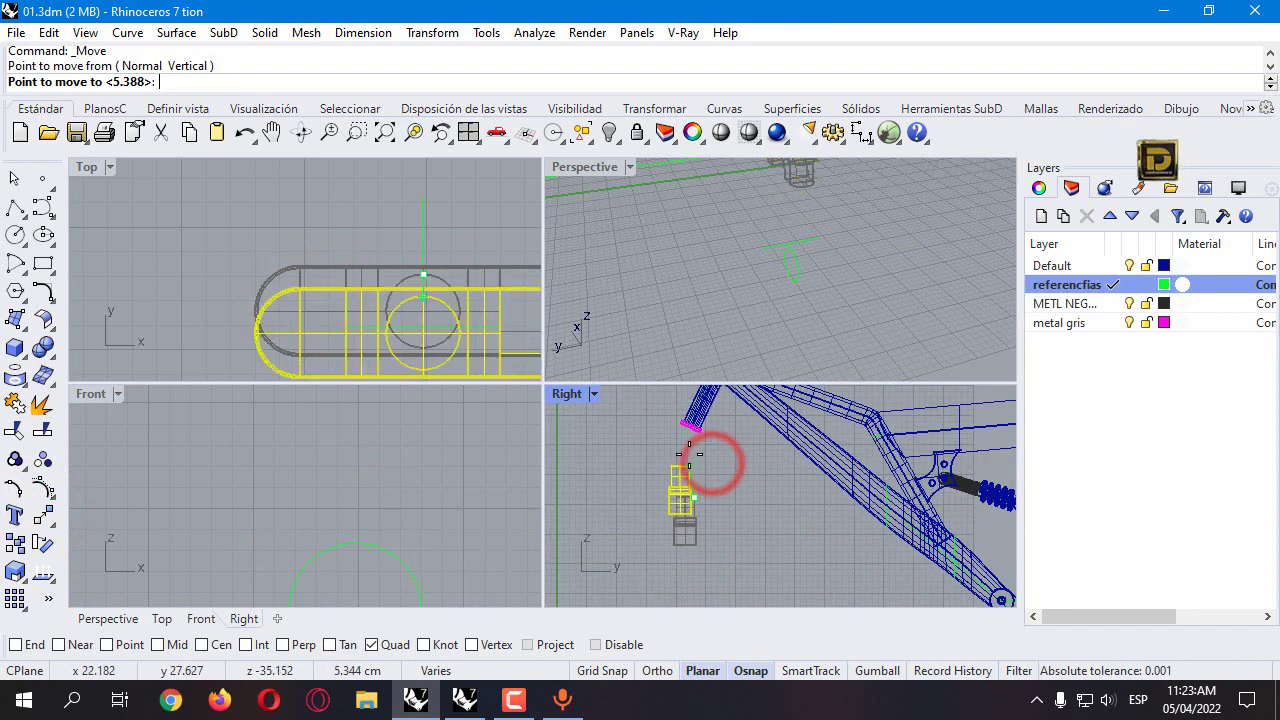
click(726, 424)
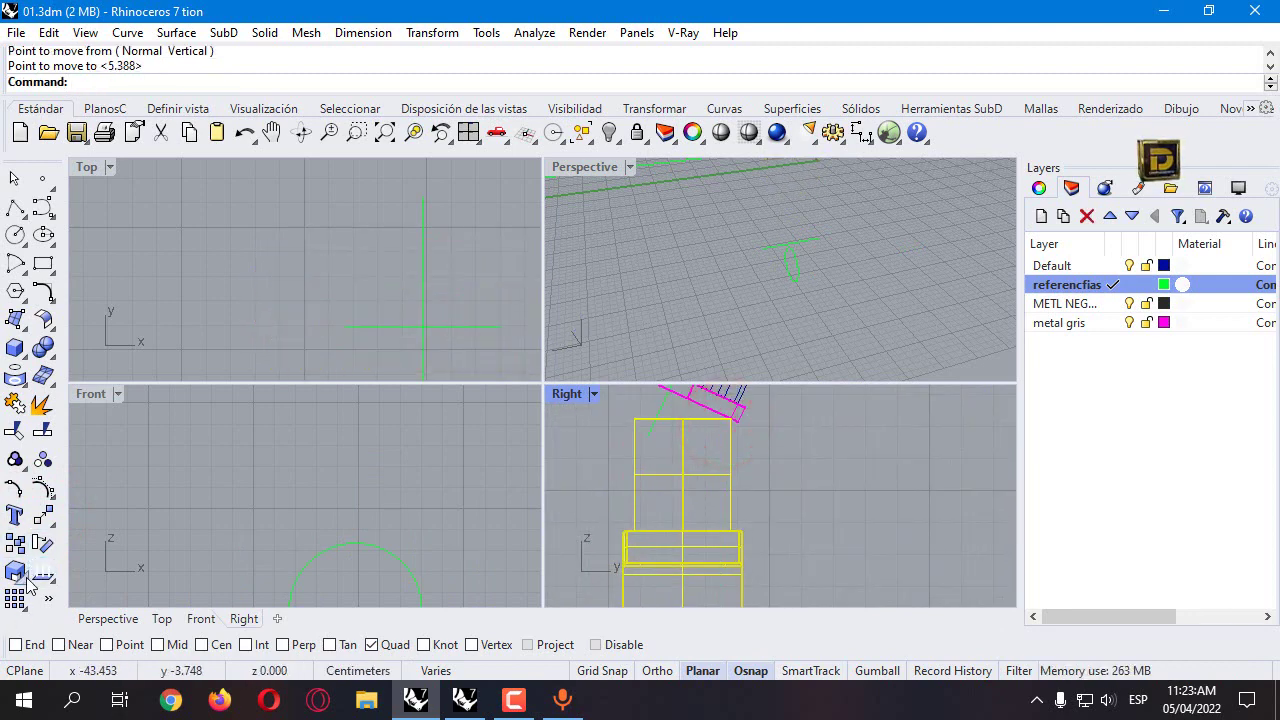
Step: Rotate the solid in the right view about its contact point with the magenta ring until its top aligns with the tilted ring
click(43, 545)
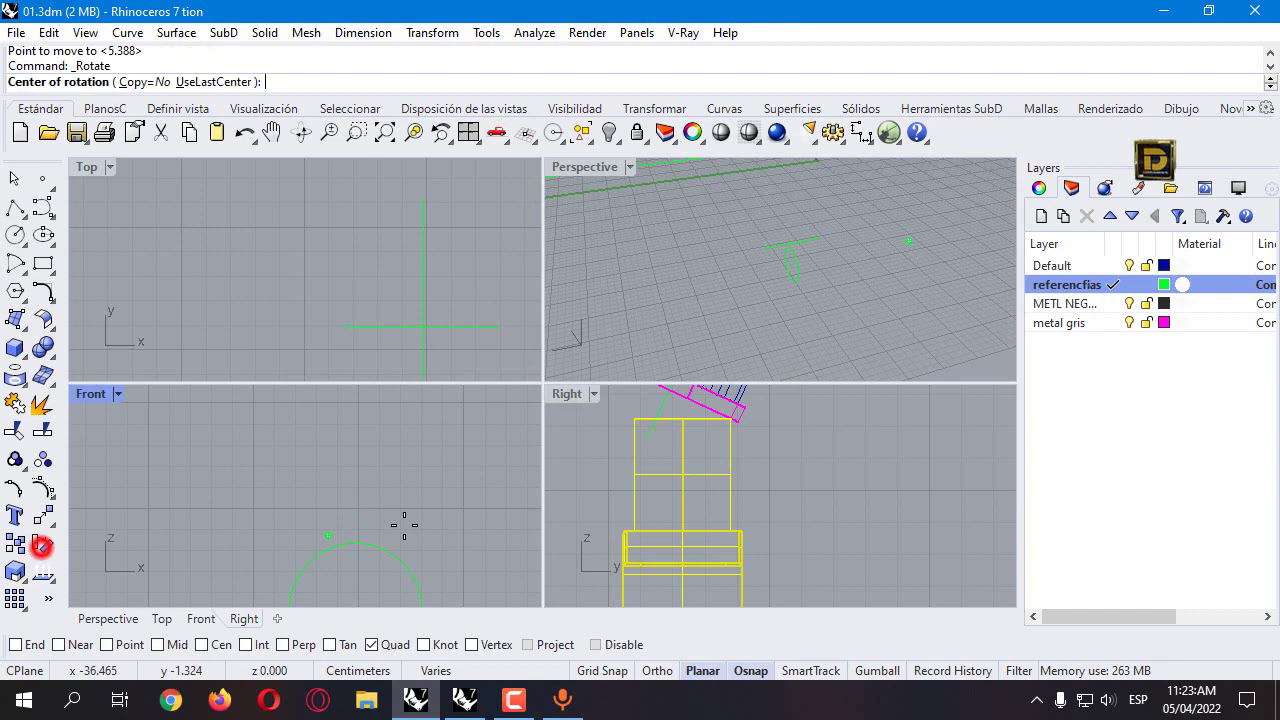
click(729, 424)
click(629, 417)
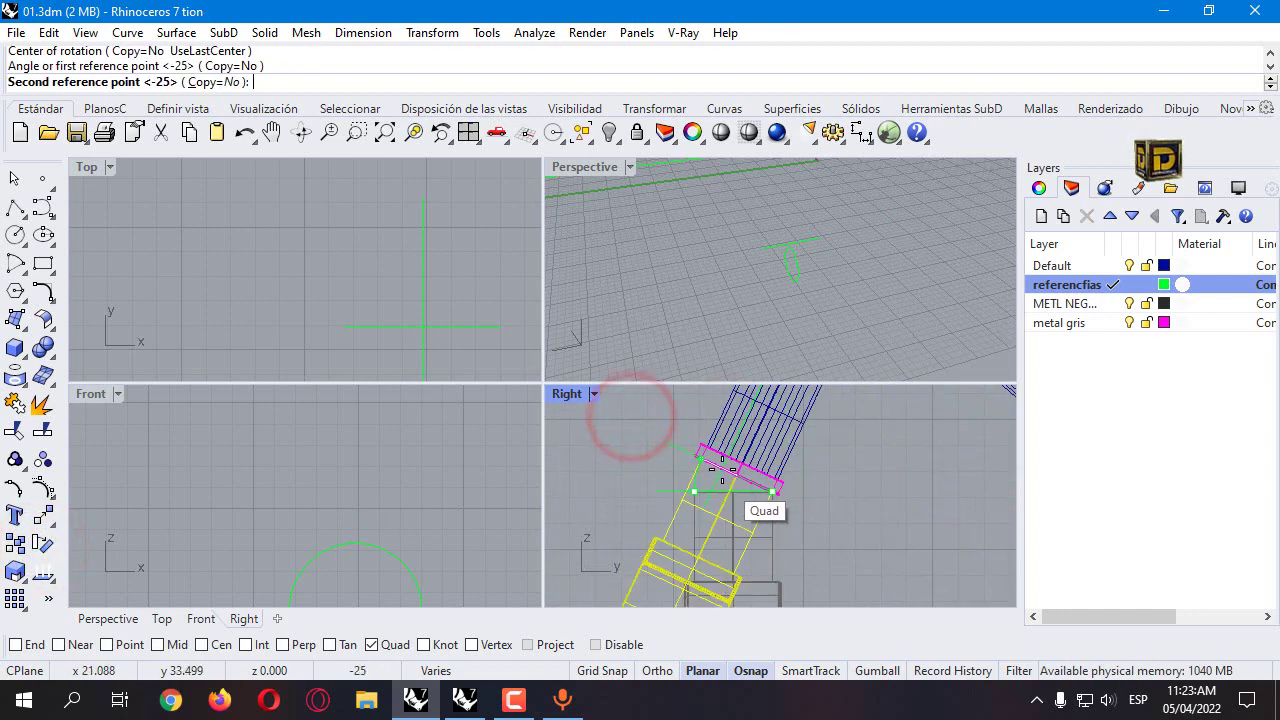
click(700, 460)
scroll(815, 478, down, 5)
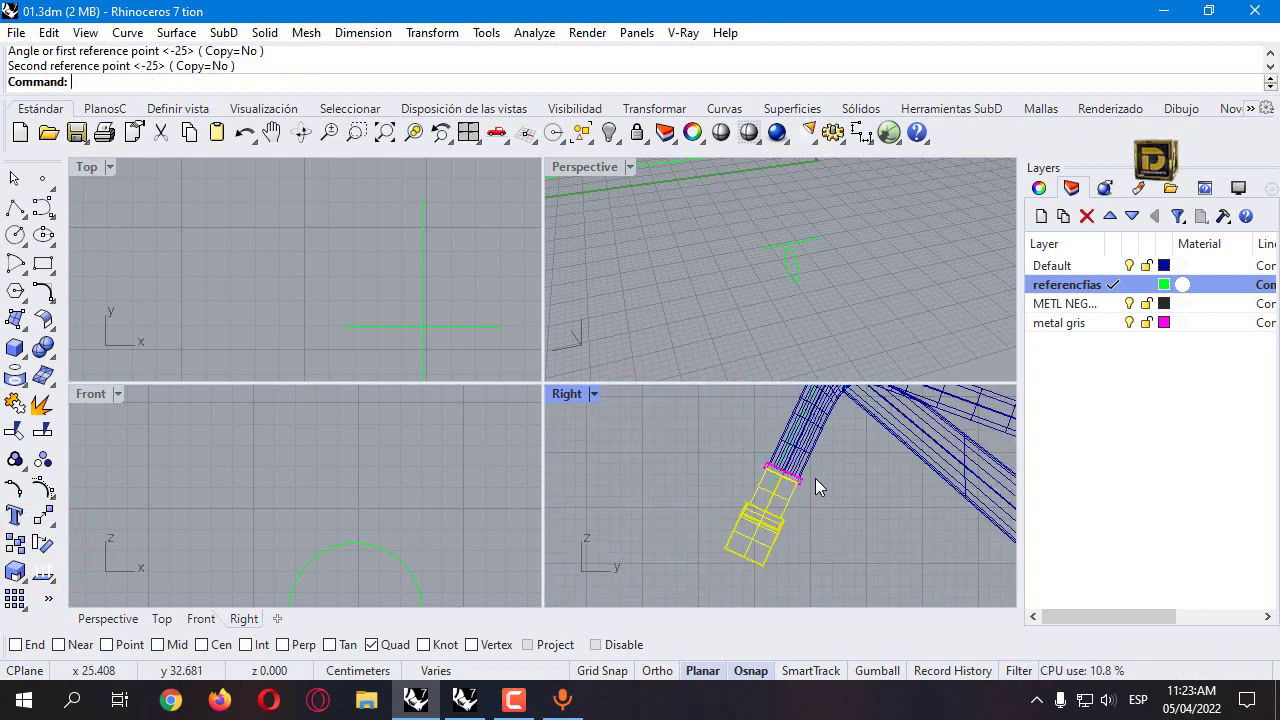
click(727, 466)
scroll(717, 279, down, 5)
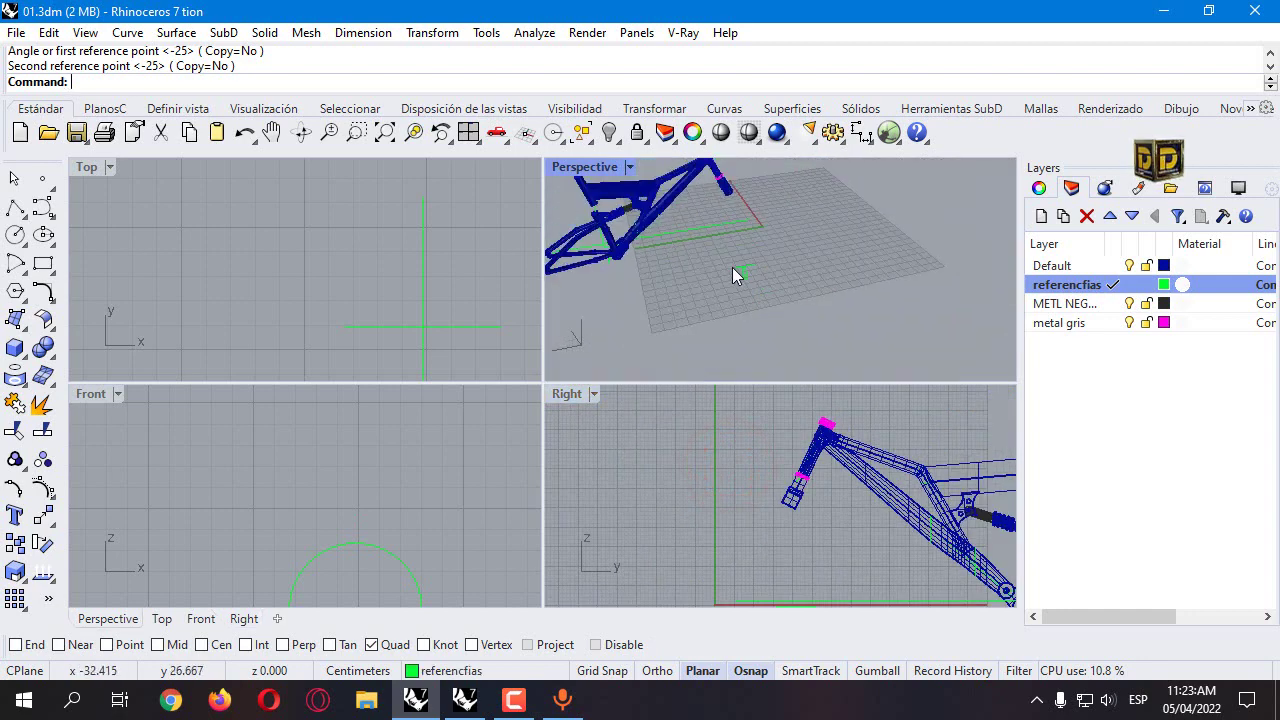
Step: Create a new layer named caucho
right_drag(732, 267, 792, 455)
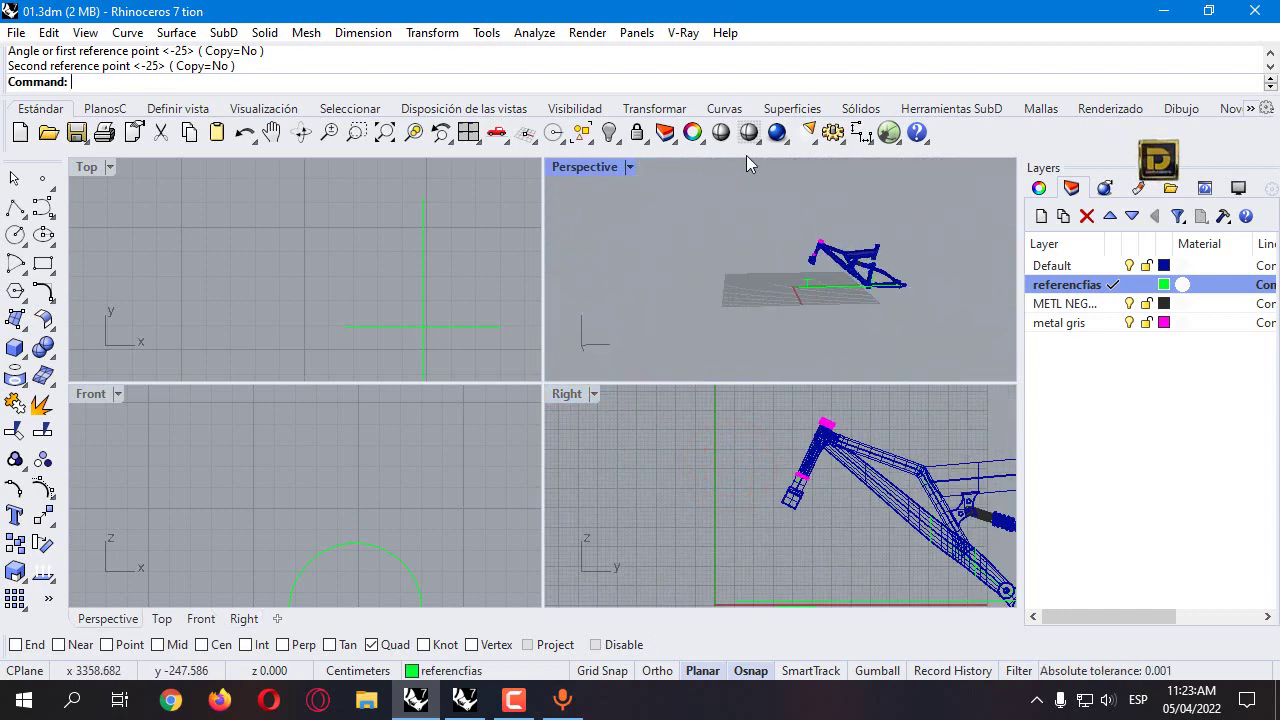
right_click(392, 134)
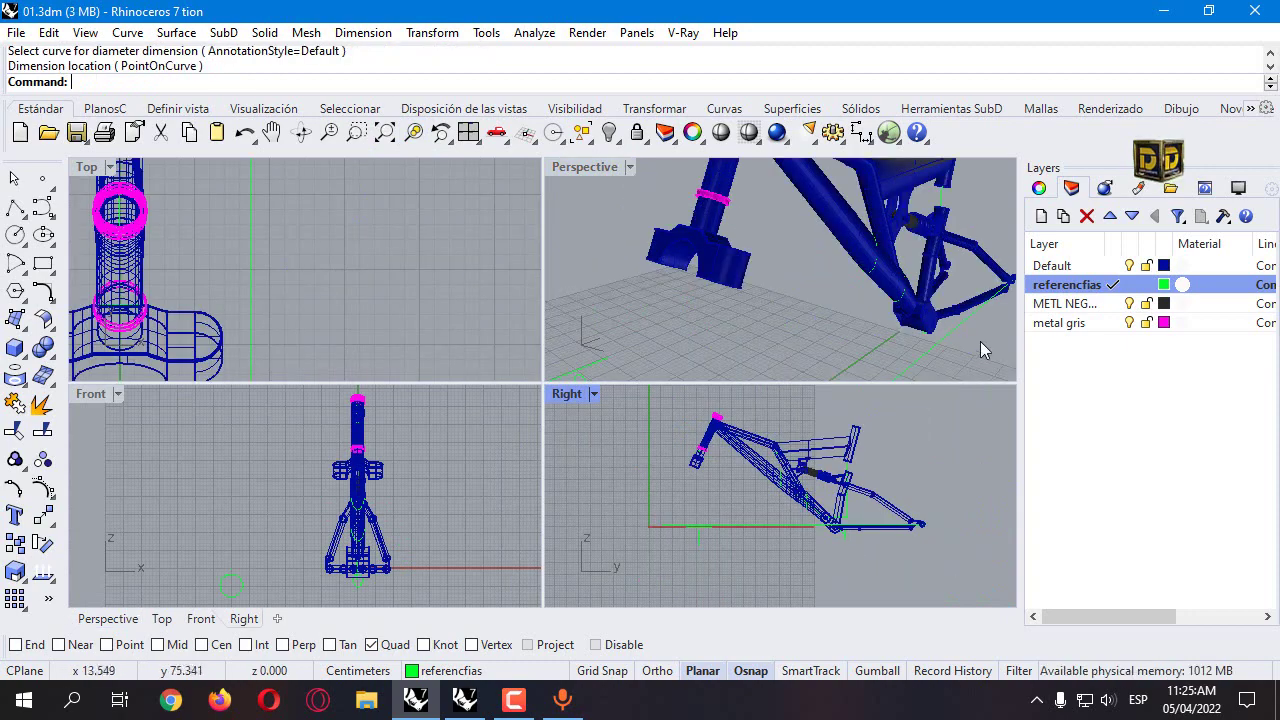
click(760, 286)
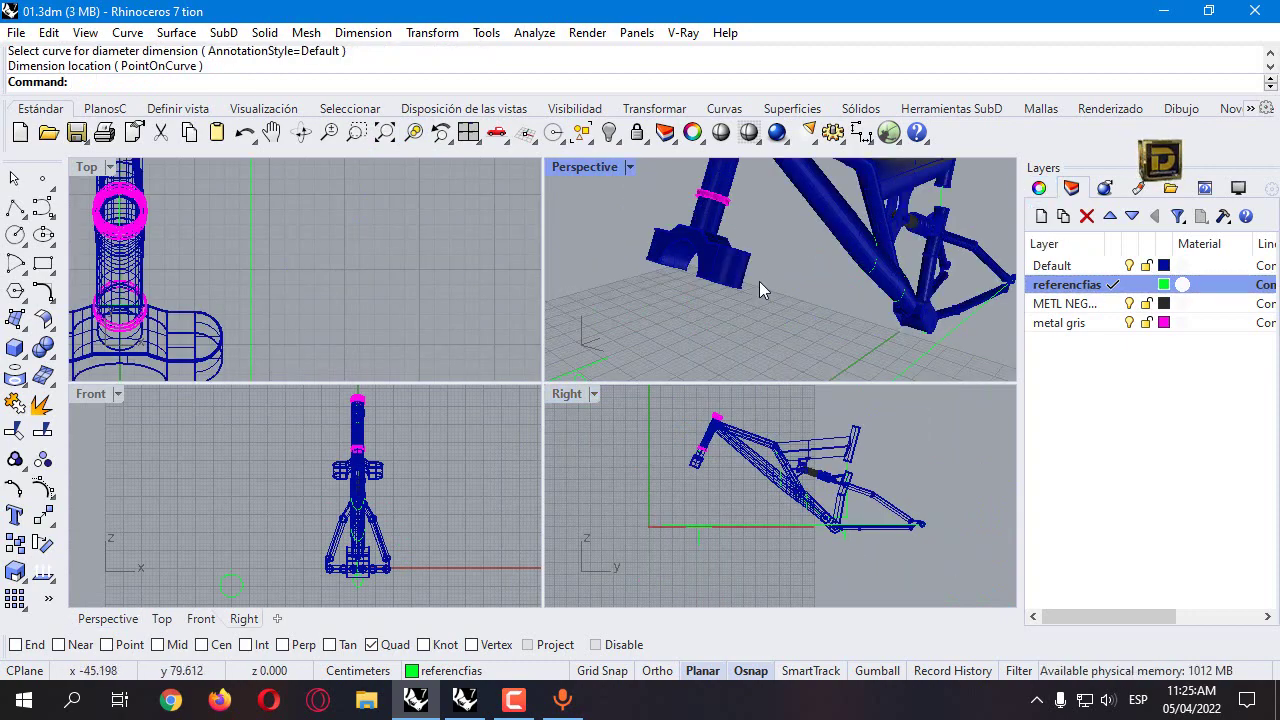
scroll(760, 286, down, 4)
click(1040, 218)
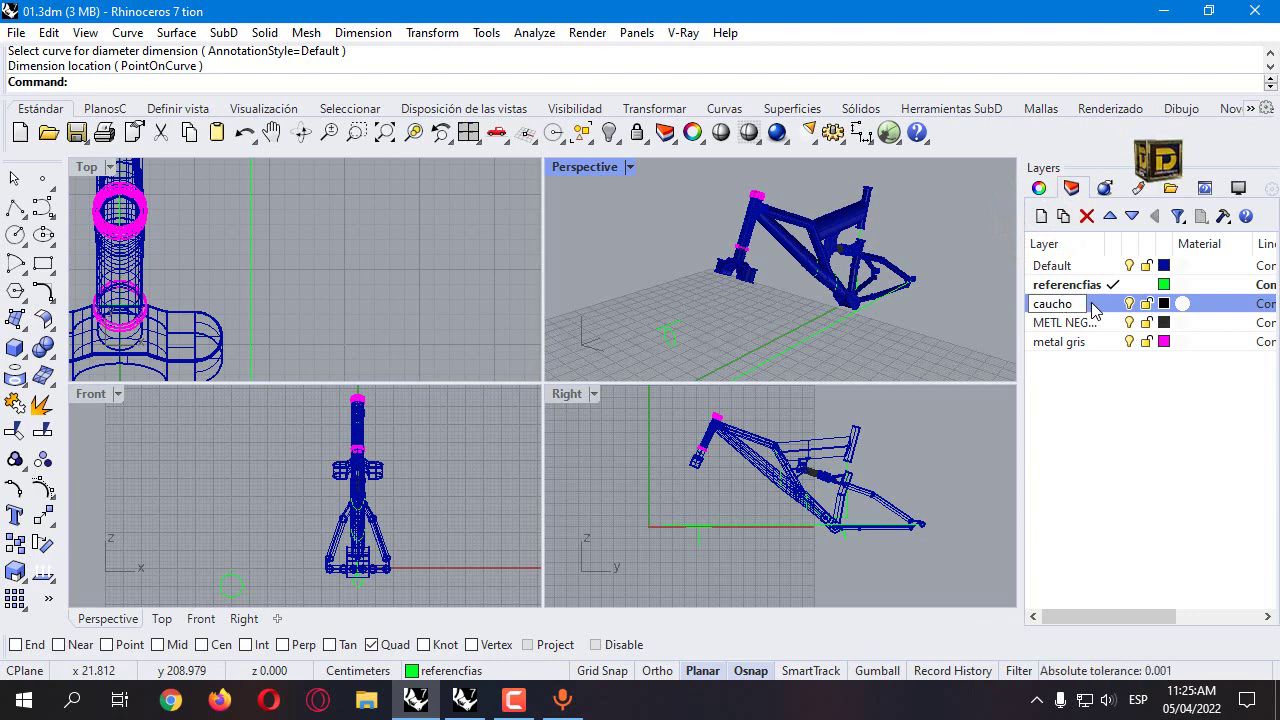
Step: Draw a solid cylinder 3.7 cm in diameter and 0.6 cm high beside the frame in the top view, on the caucho layer
click(15, 346)
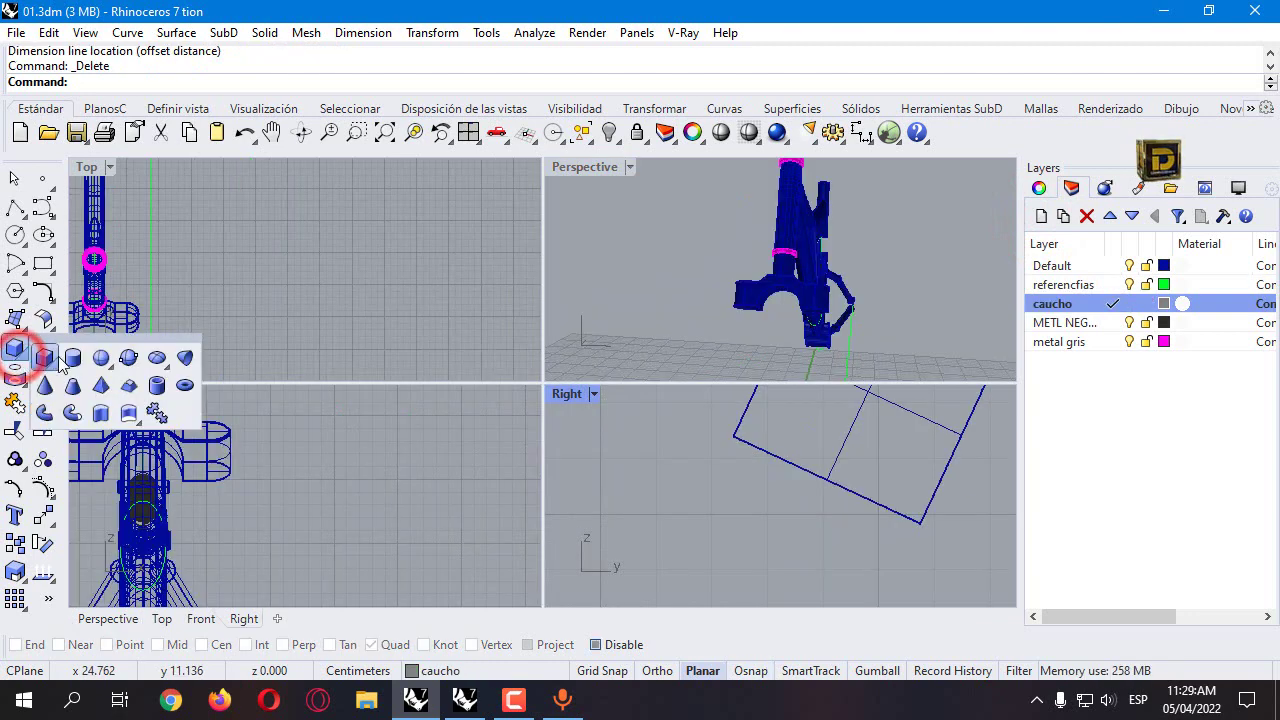
click(70, 352)
click(366, 281)
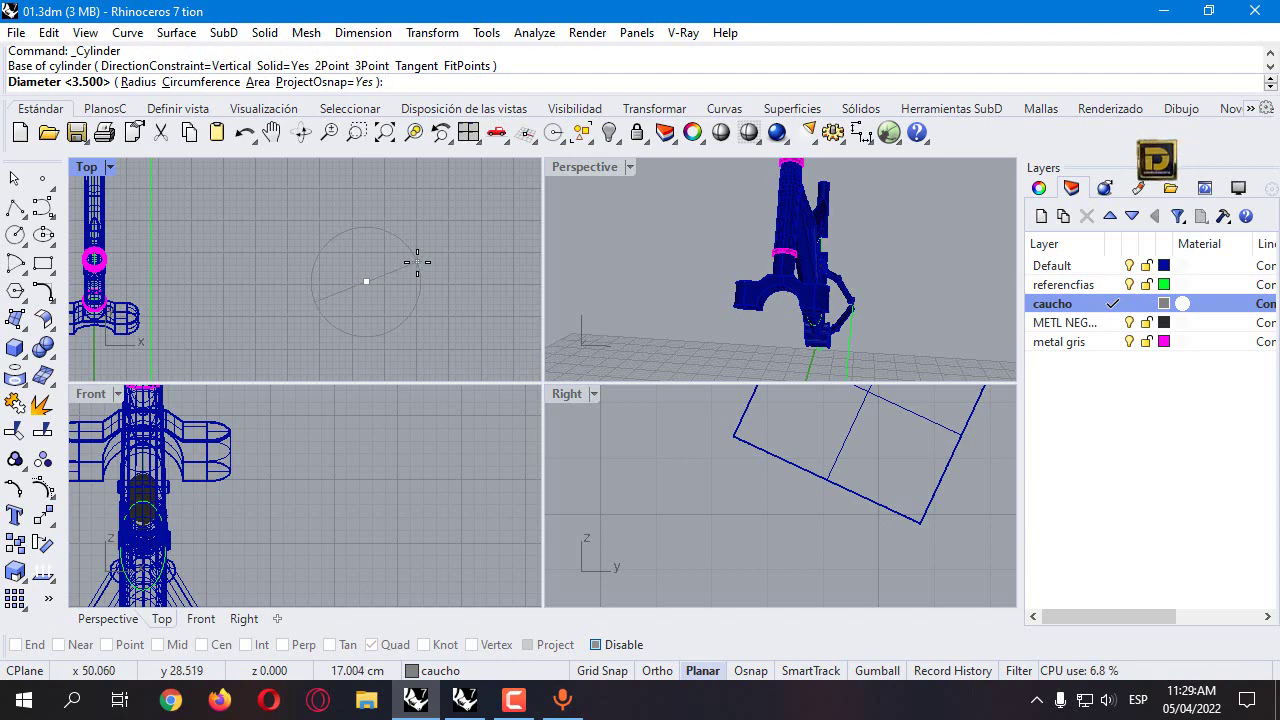
text(3.7)
key(Return)
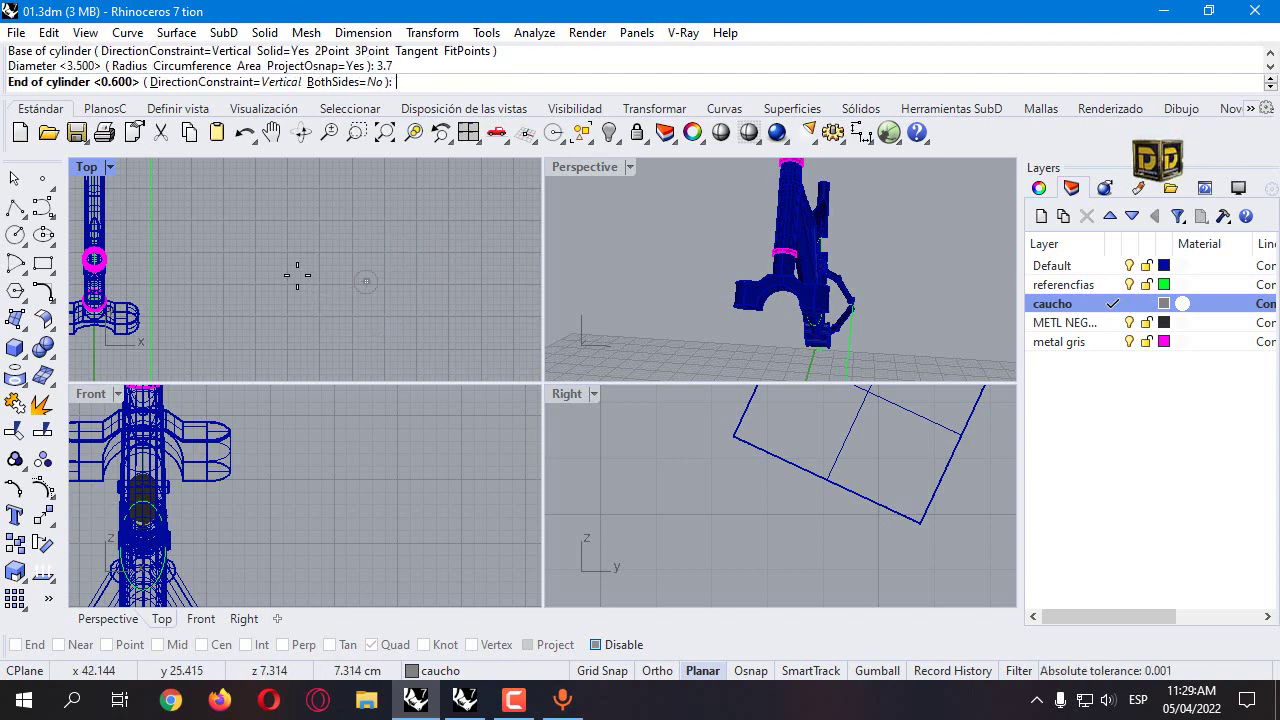
text(.6)
key(Return)
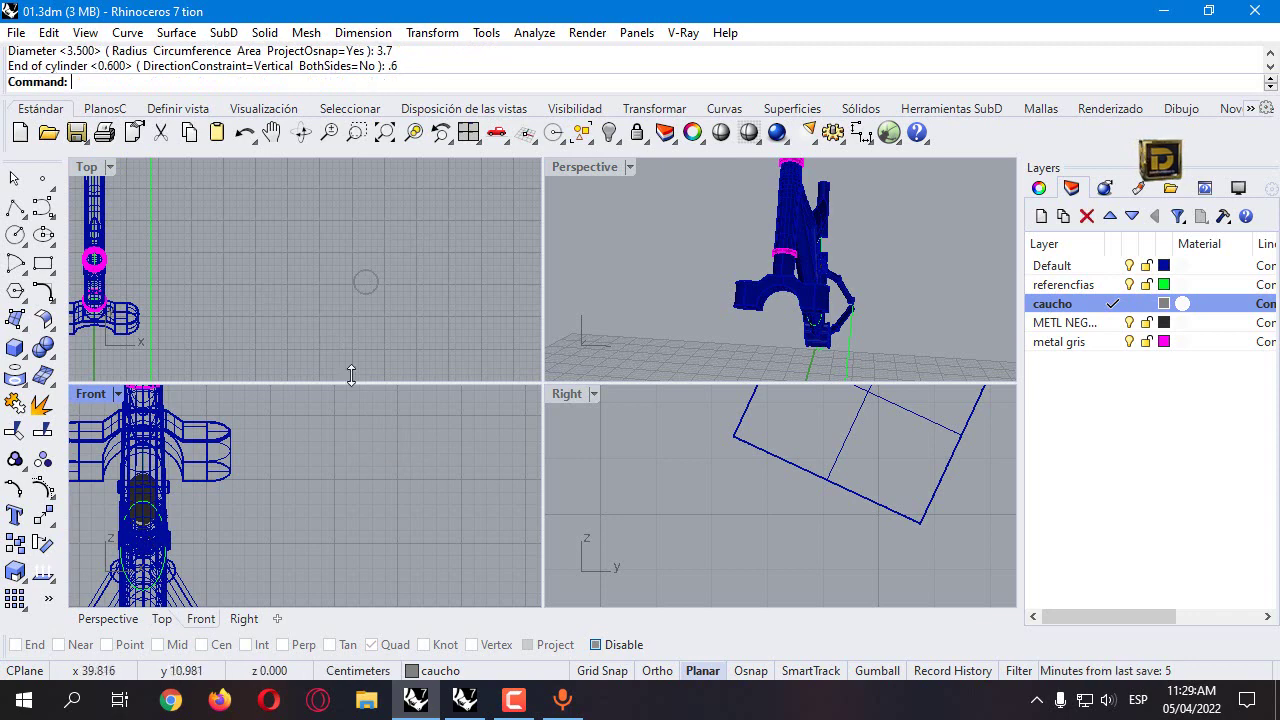
Step: Move the flat cylinder freehand in the right view to just below the fork crown
scroll(672, 437, down, 5)
scroll(770, 500, up, 4)
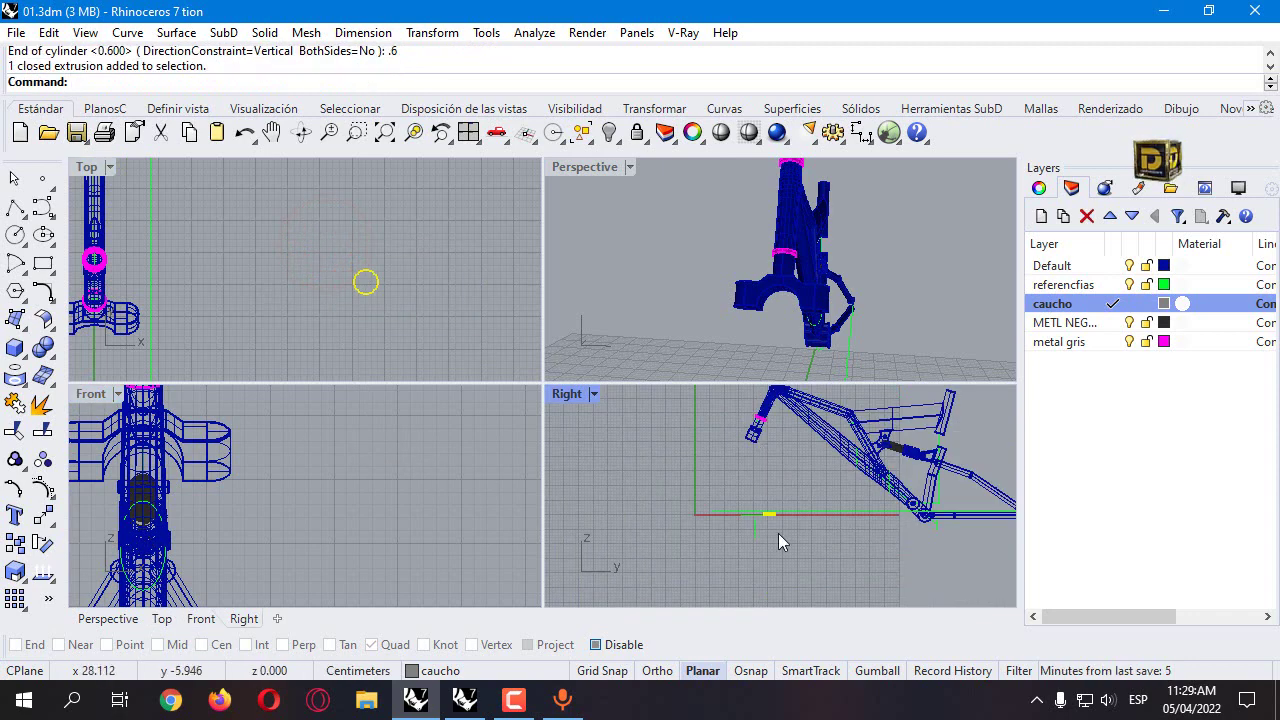
drag(768, 512, 757, 414)
scroll(757, 414, down, 4)
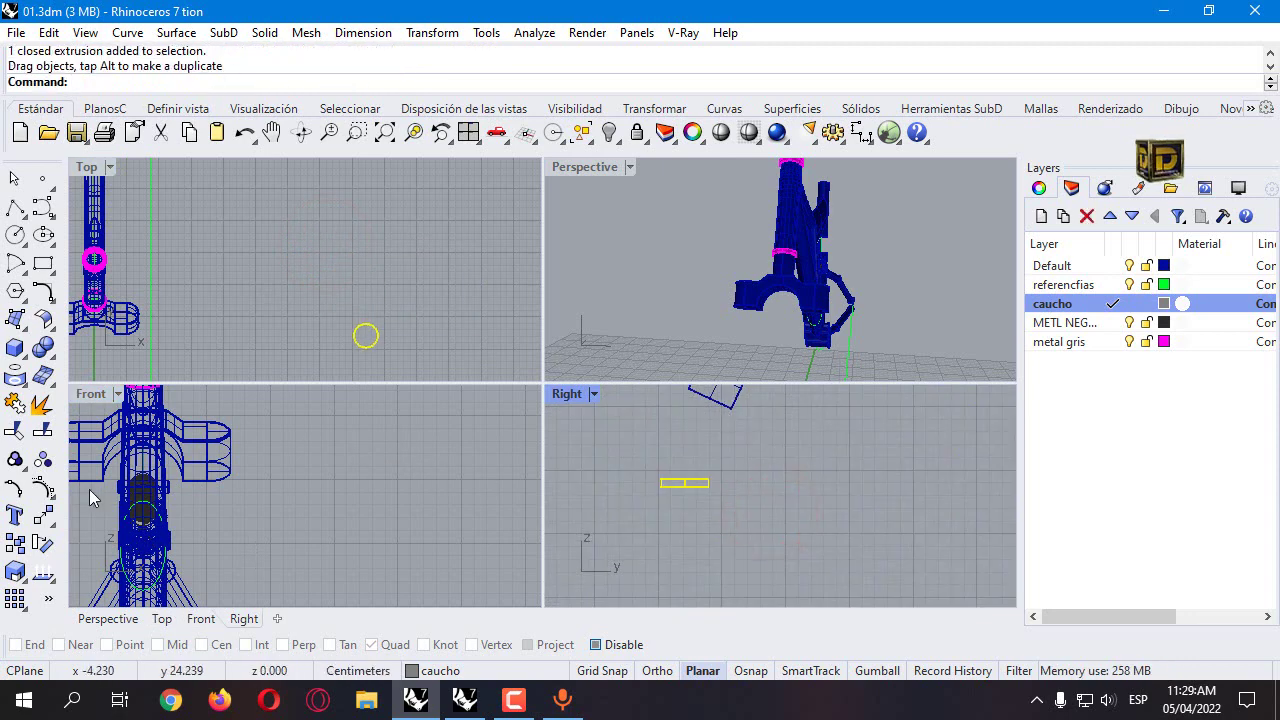
Step: Move the flat cylinder with quadrant snapping from its top frame-side quadrant to the matching quadrant on the crown leg's lower end
click(43, 514)
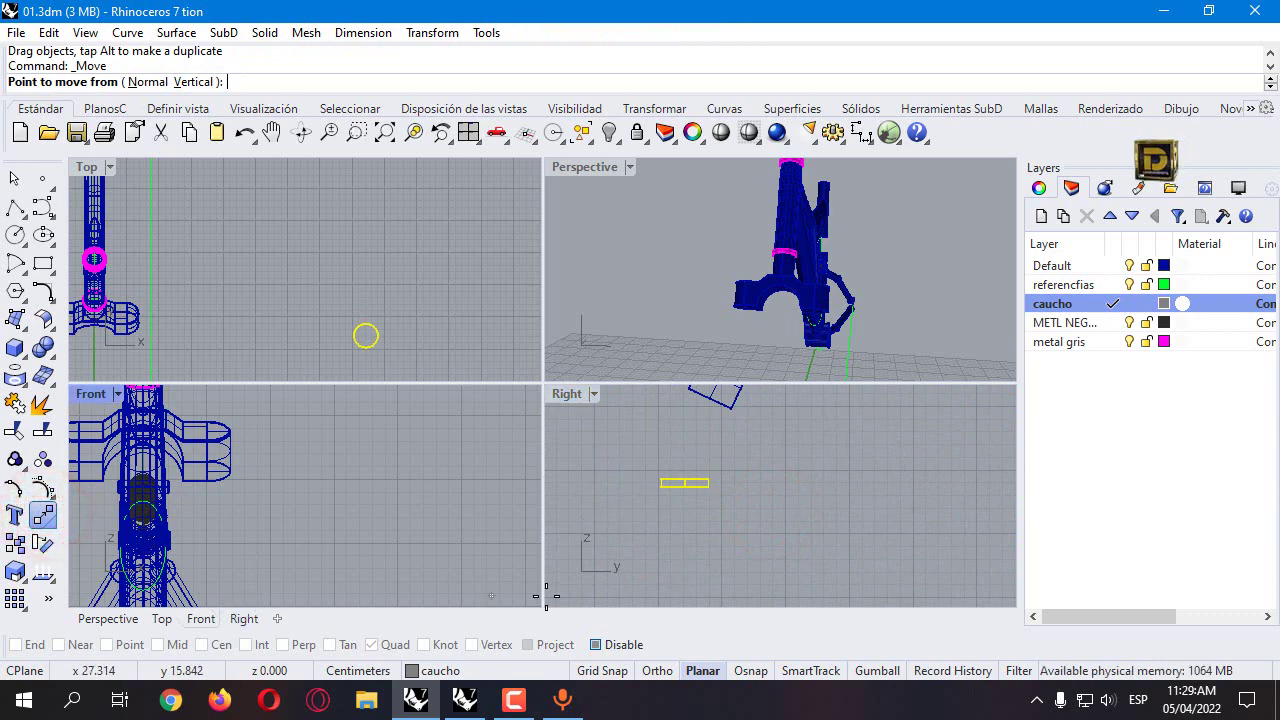
click(610, 644)
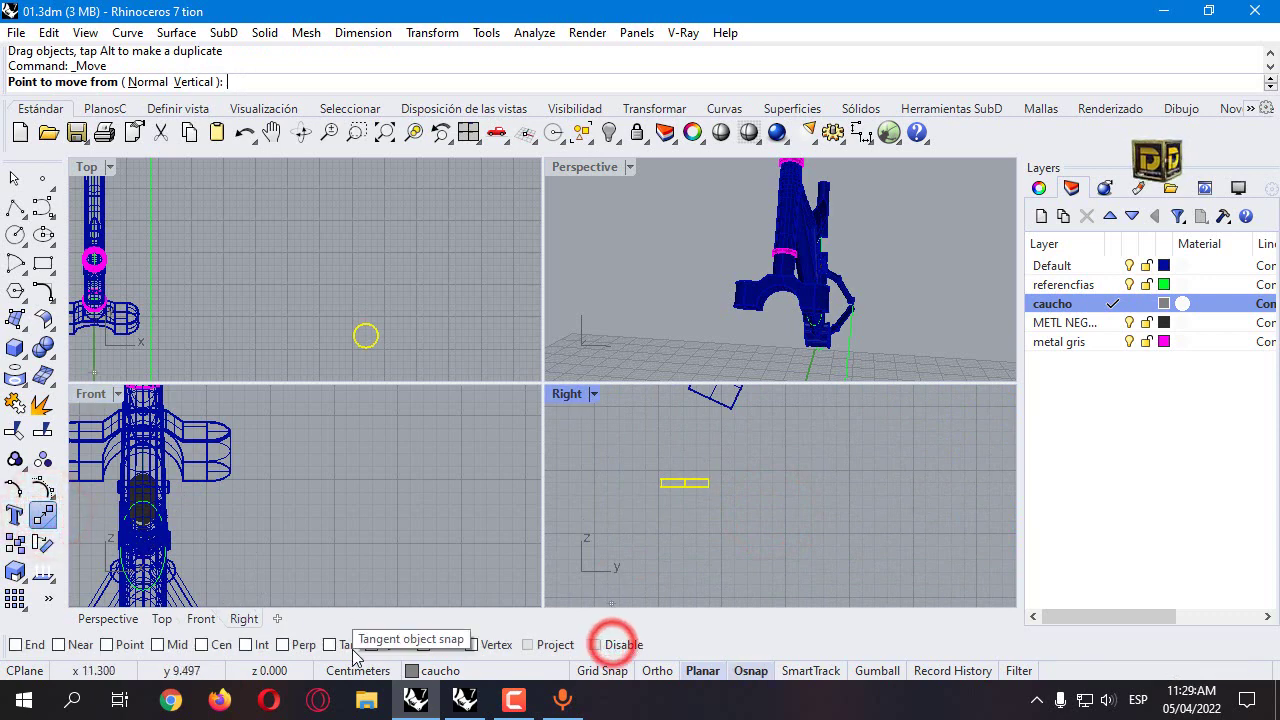
click(709, 481)
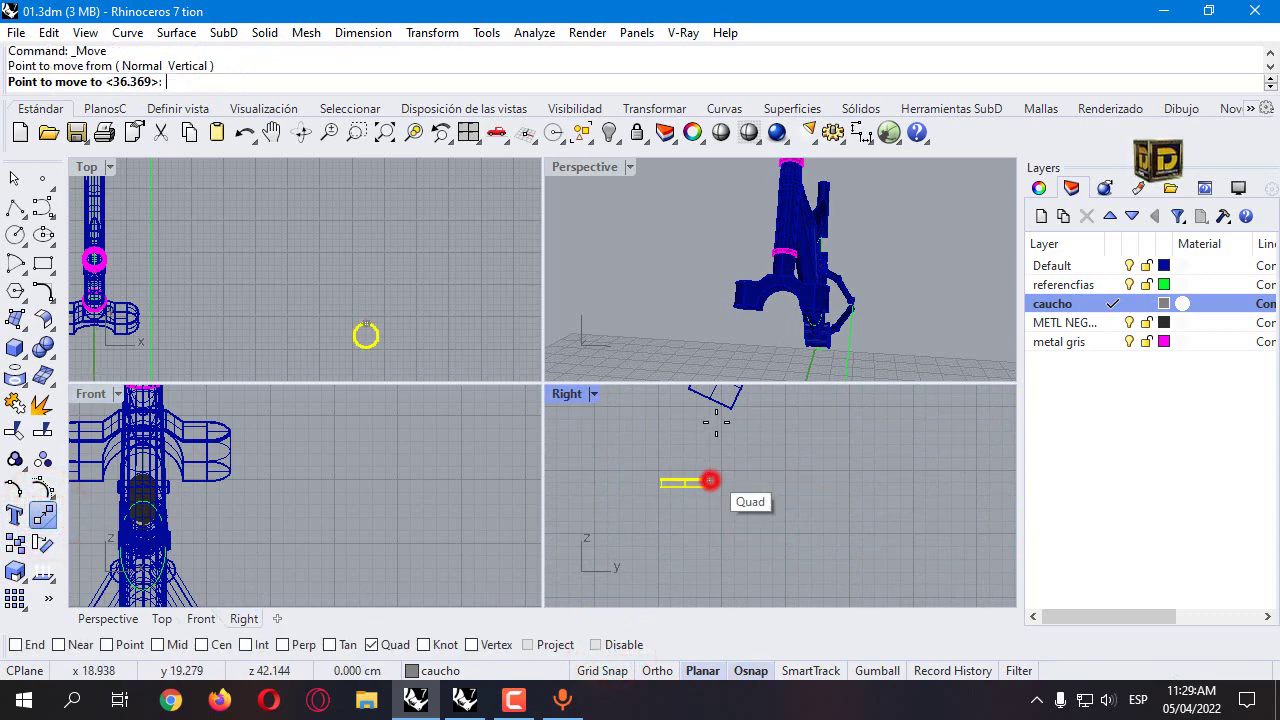
click(737, 411)
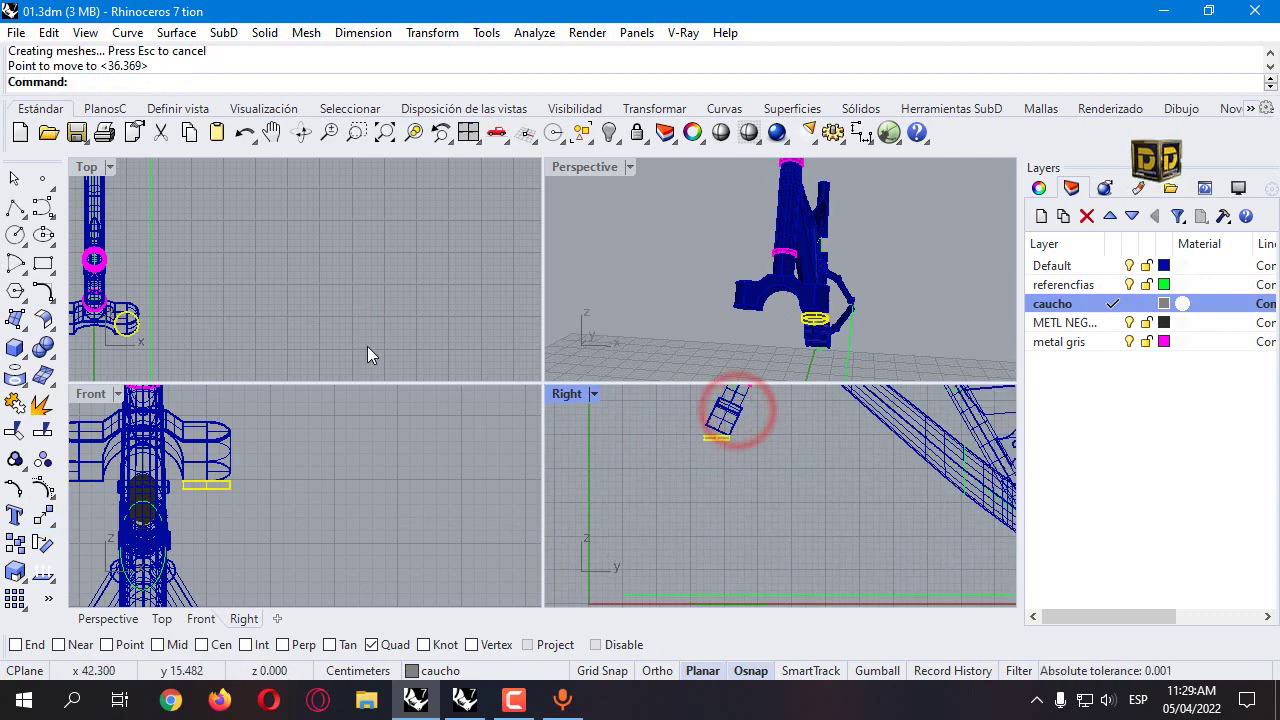
Step: Rotate the flat cylinder in the right view about its contact point until its top lies along the crown leg's tilted underside
click(44, 520)
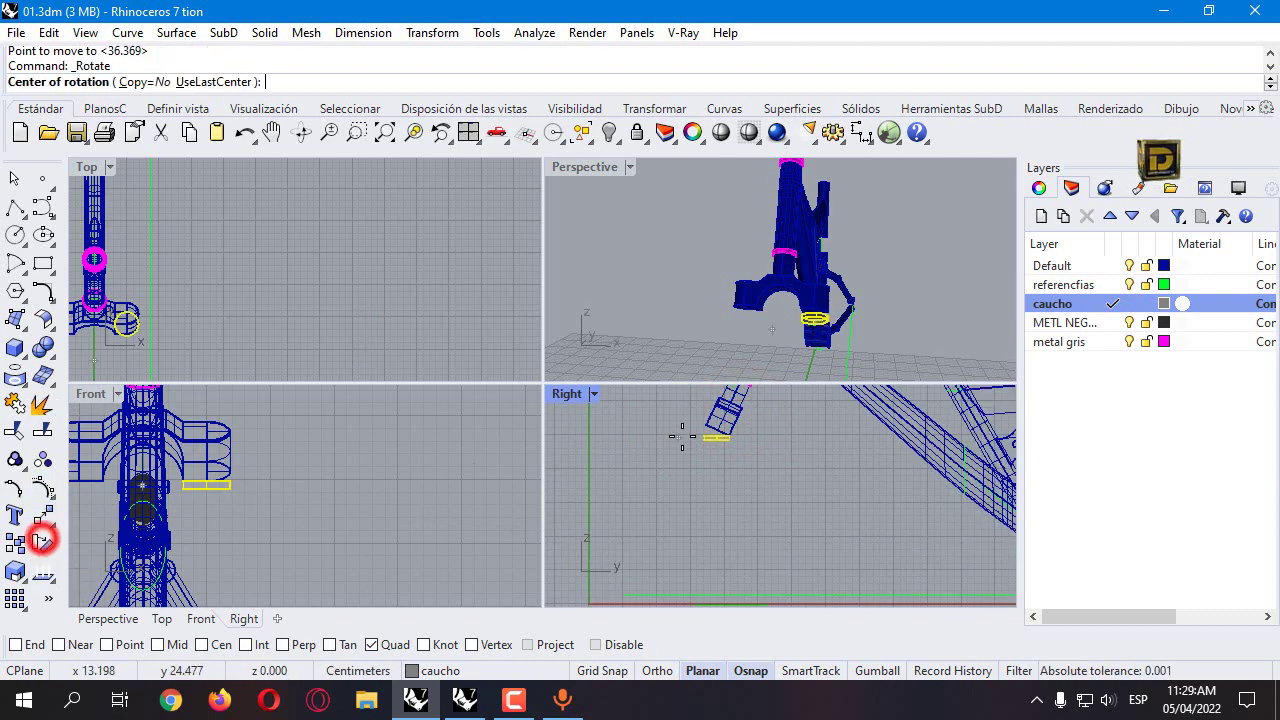
scroll(700, 440, up, 4)
click(745, 490)
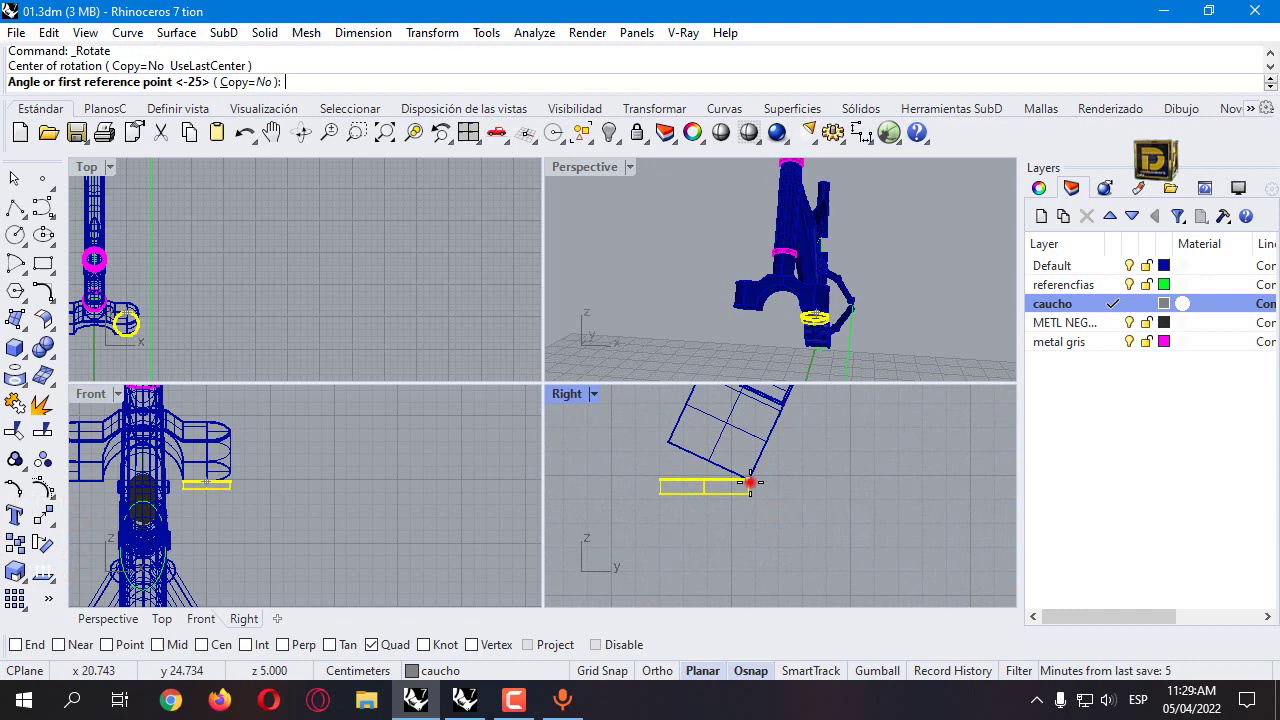
click(660, 481)
click(668, 445)
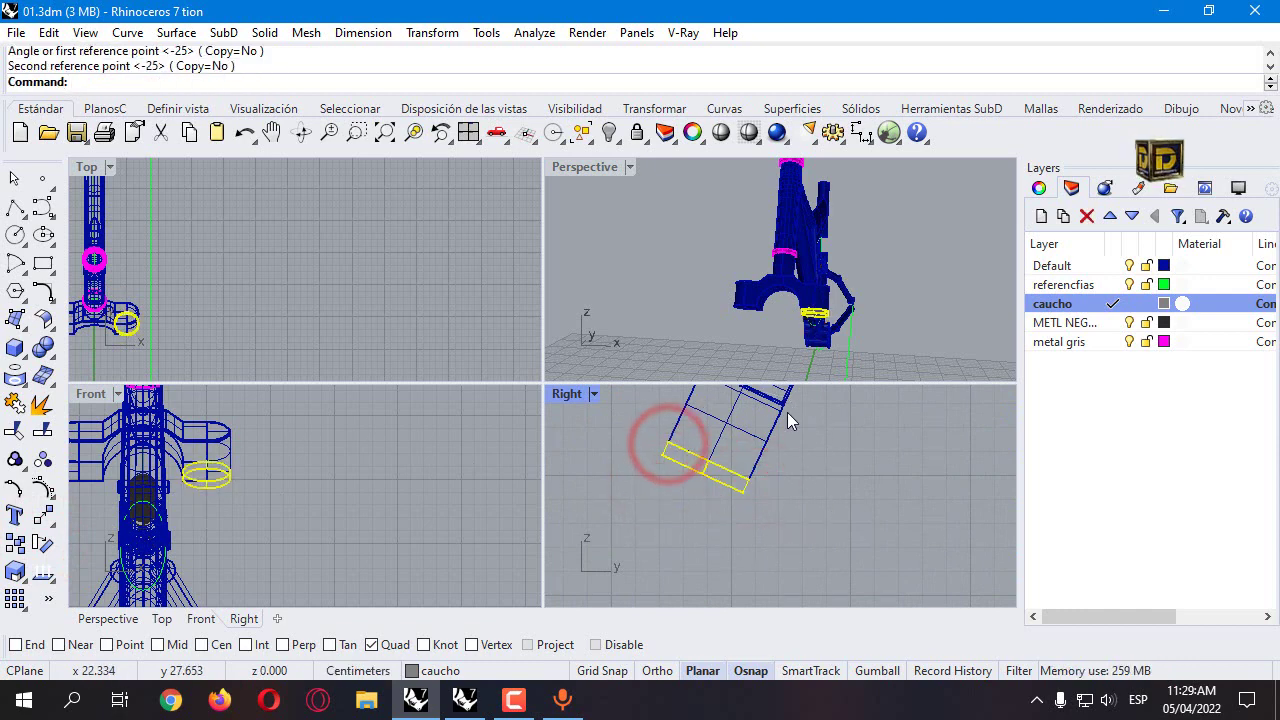
Step: Mirror a copy of the flat cylinder to the other crown leg across the frame's centerline in the front view
scroll(826, 272, up, 6)
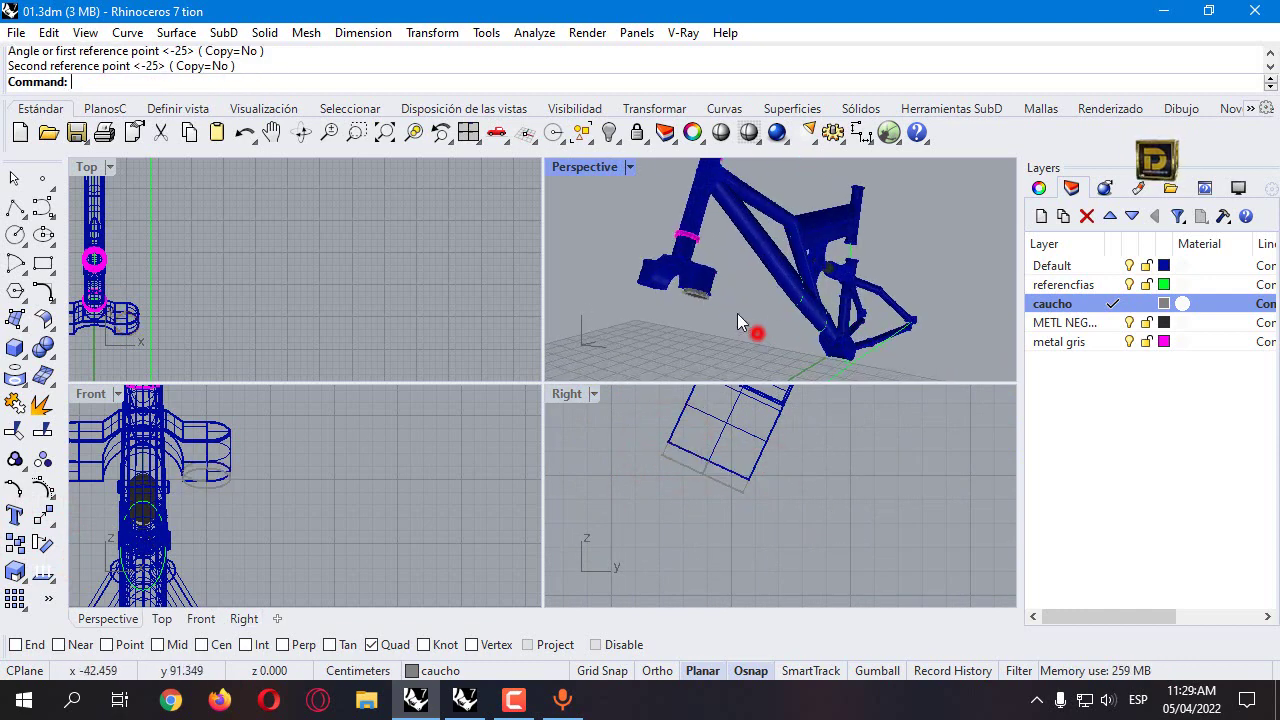
click(702, 300)
scroll(729, 315, down, 6)
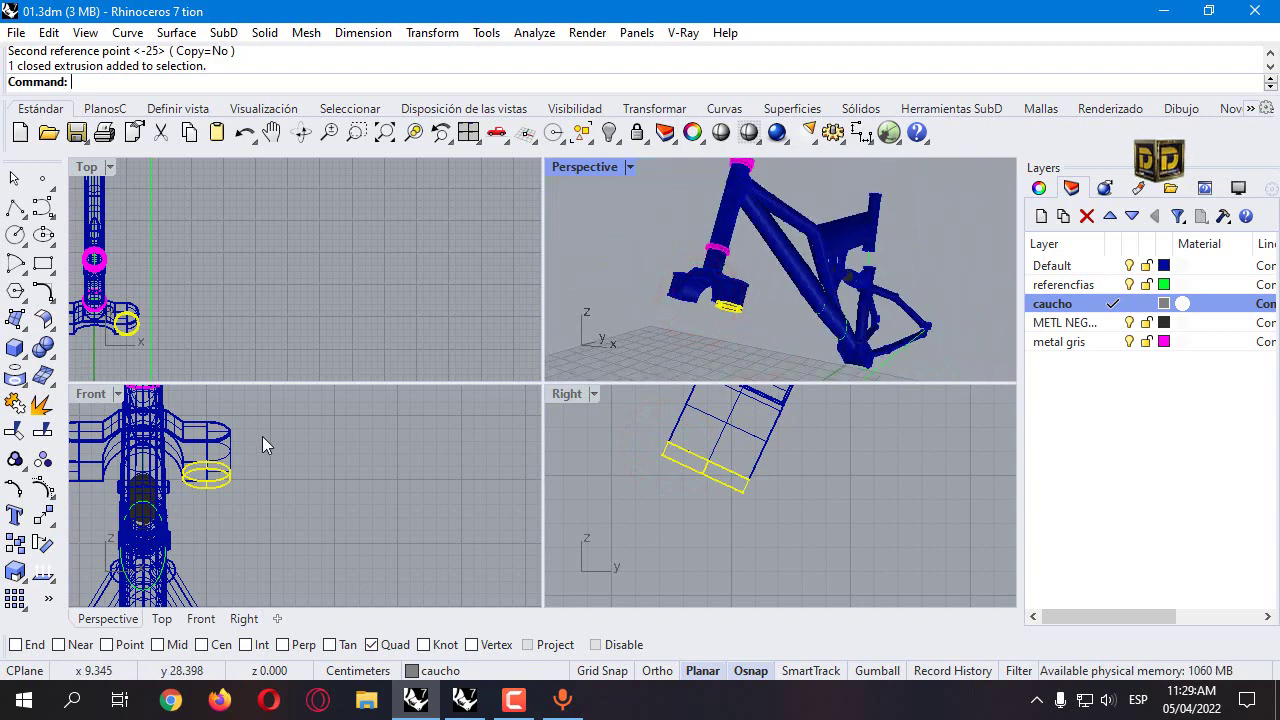
click(49, 523)
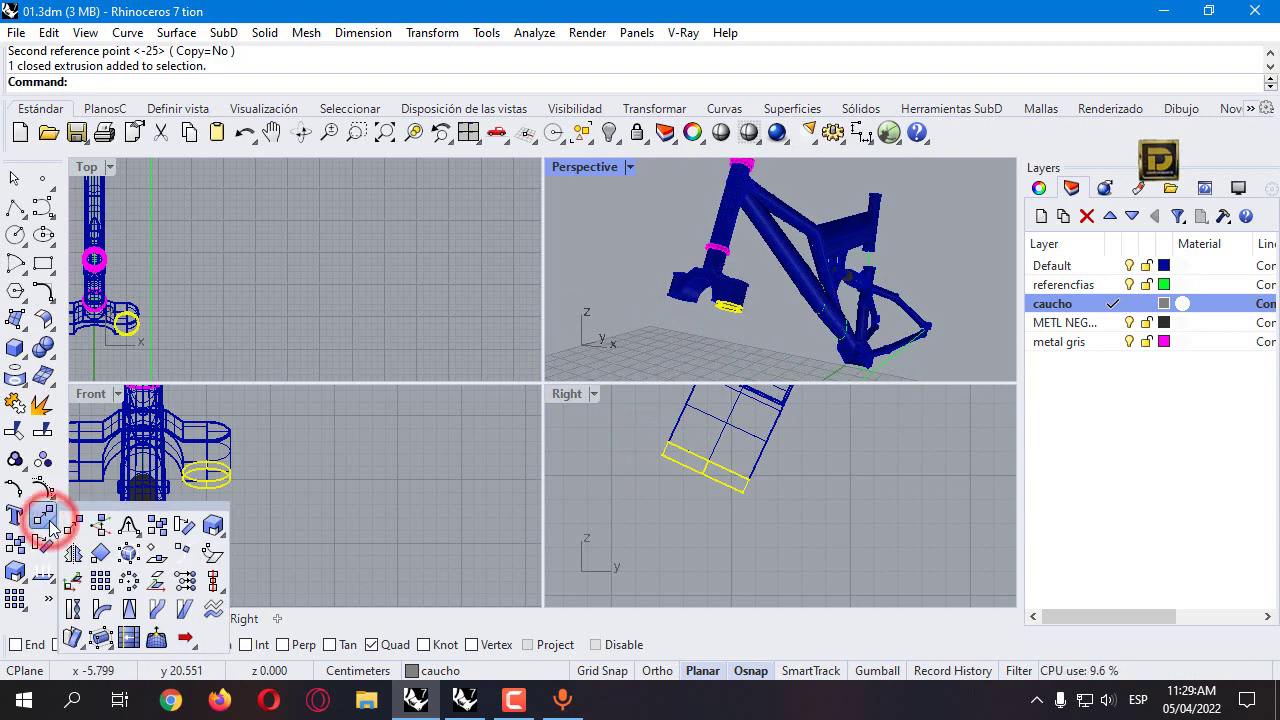
click(71, 551)
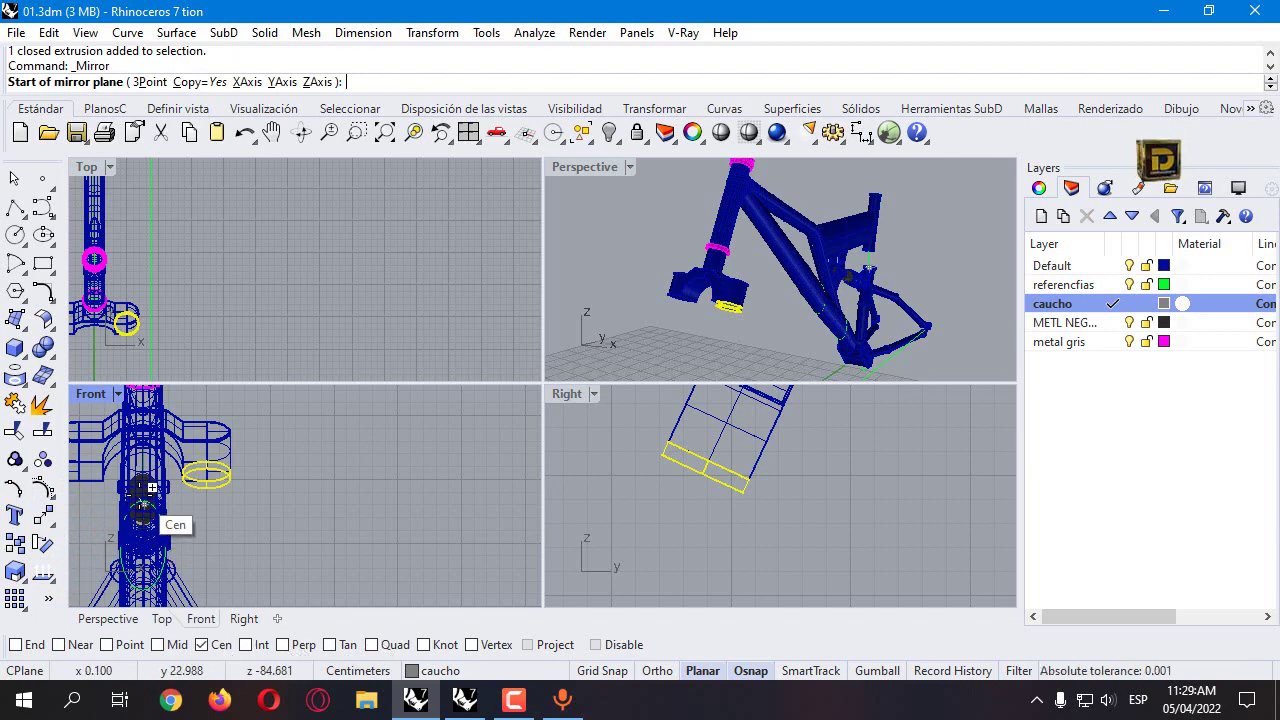
click(150, 488)
scroll(150, 490, down, 5)
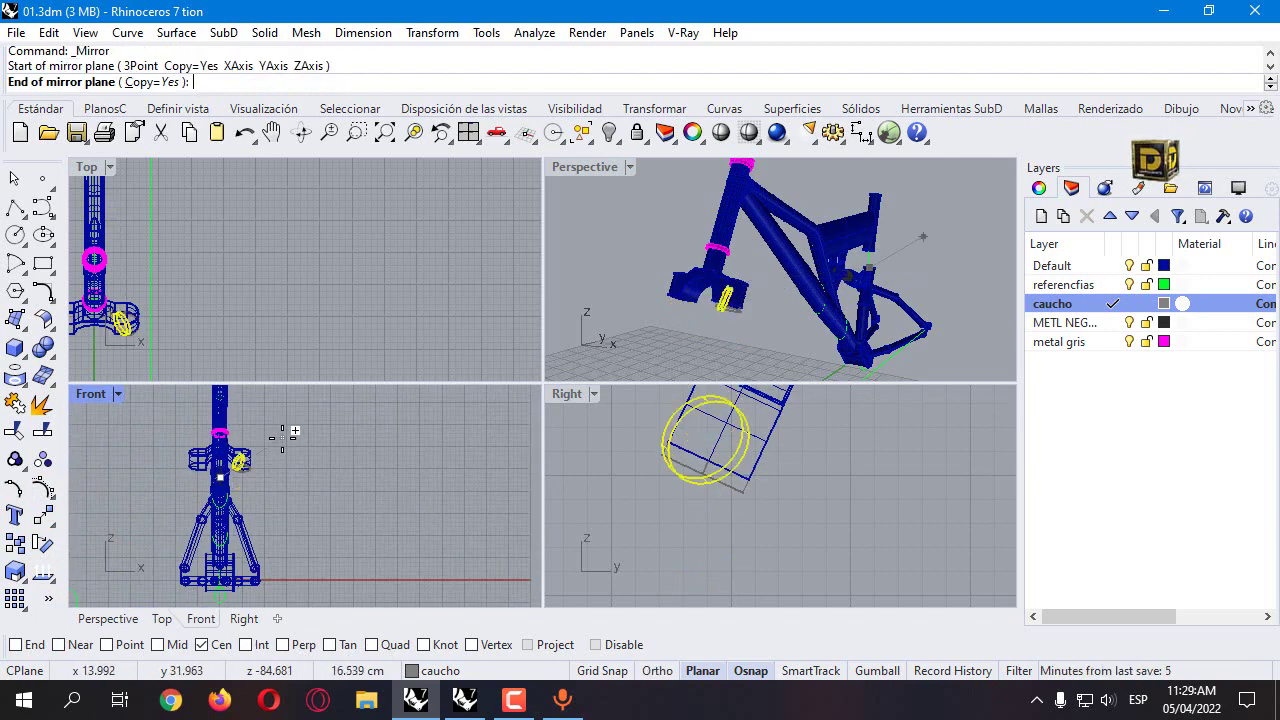
click(232, 586)
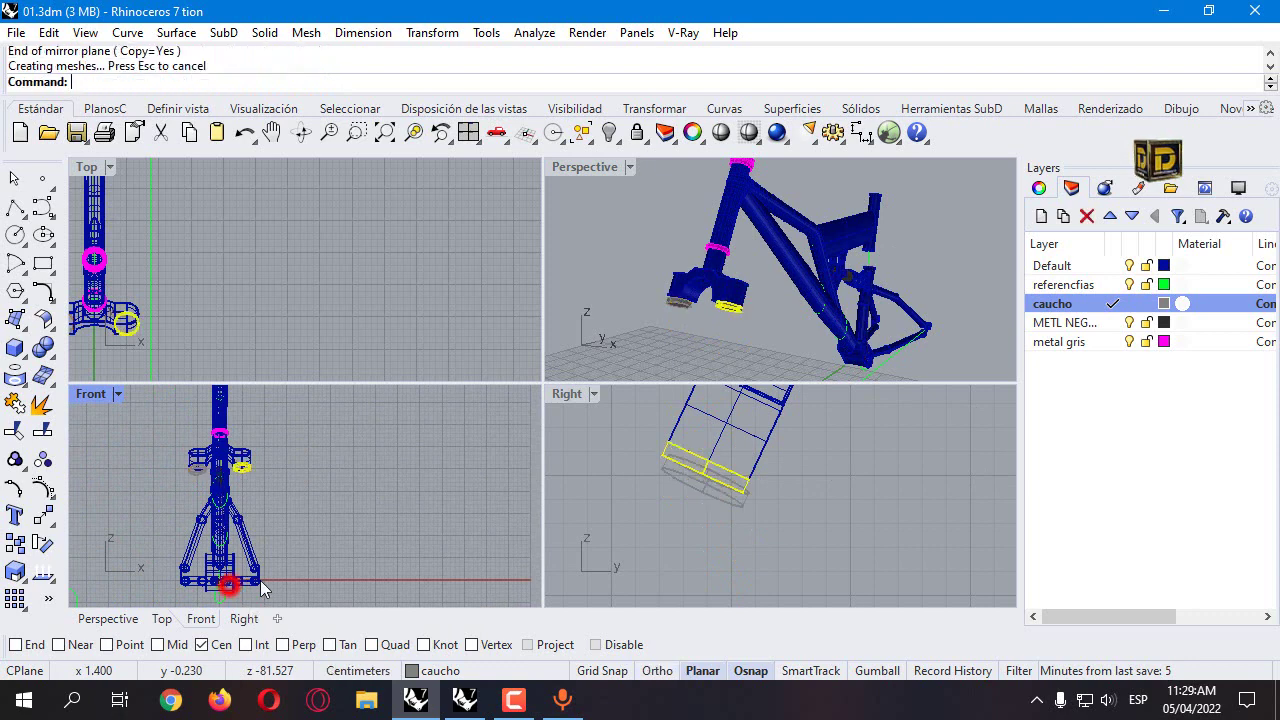
click(306, 240)
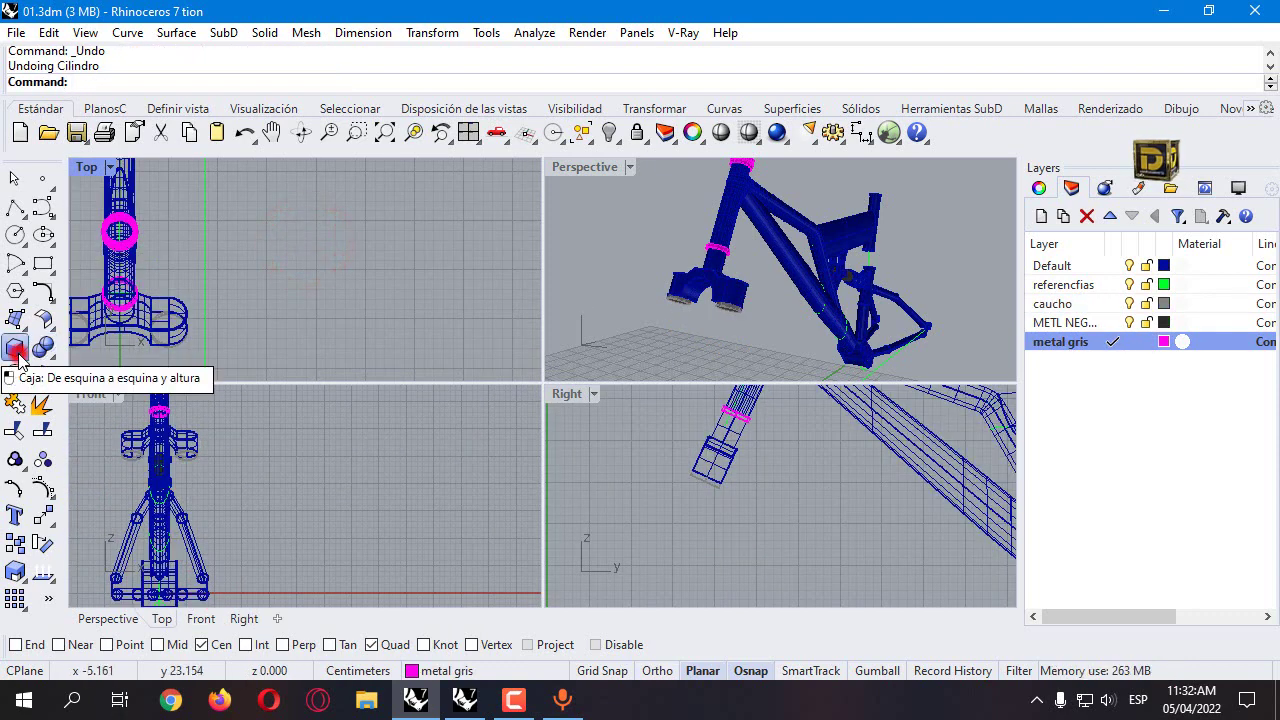
Step: Draw a tube with 2.5 cm outer diameter, 2.4 cm inner diameter and 10 cm height in the top view, on the metal gris layer
click(18, 350)
click(149, 383)
click(348, 298)
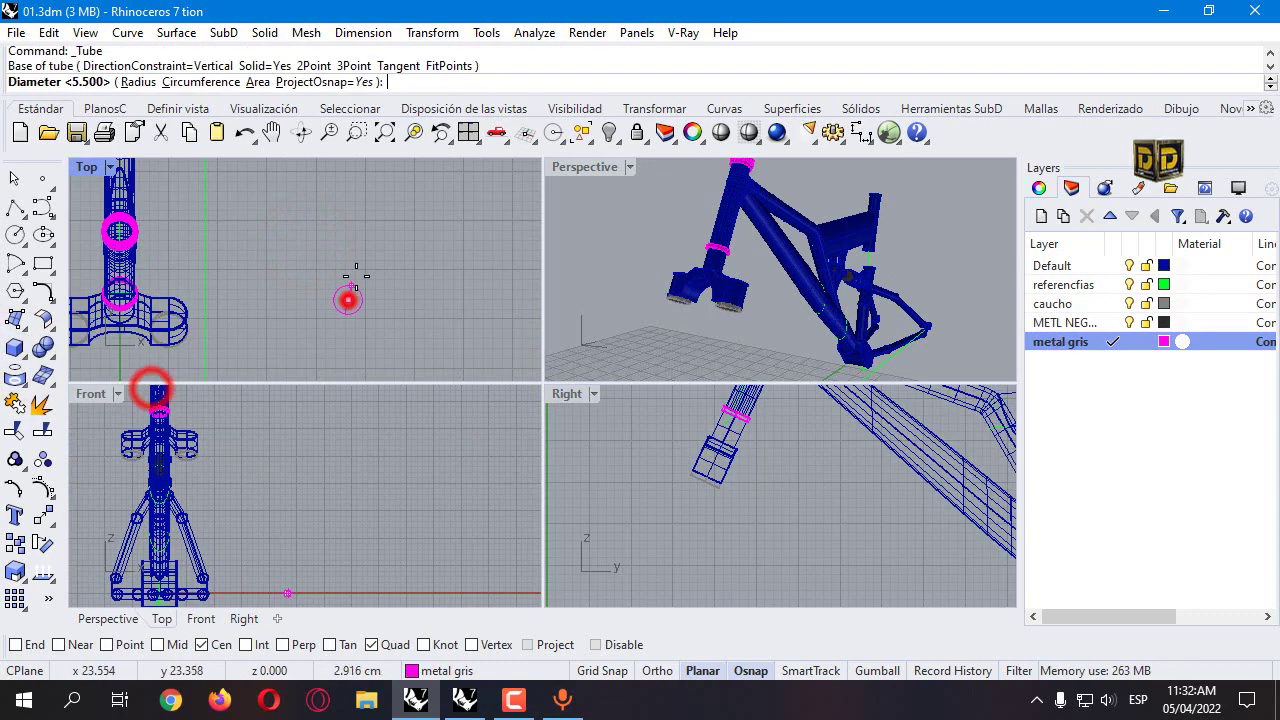
text(2.5)
key(Return)
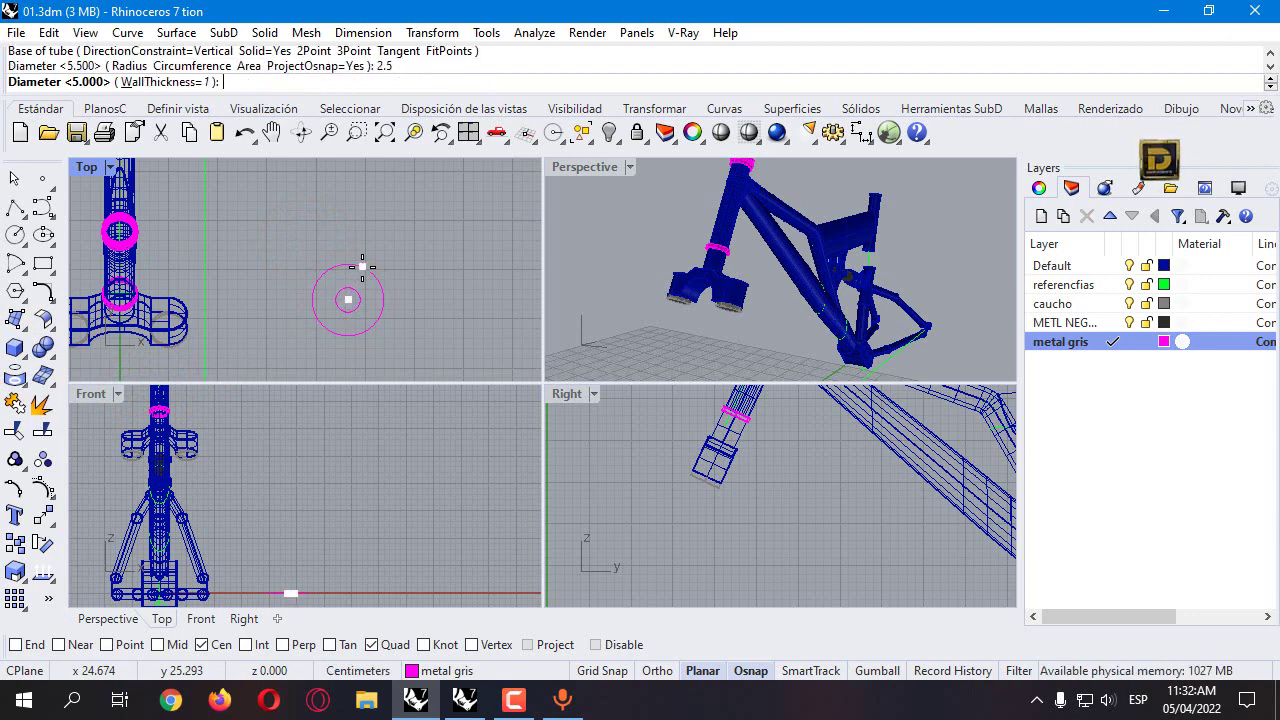
text(2.4)
key(Return)
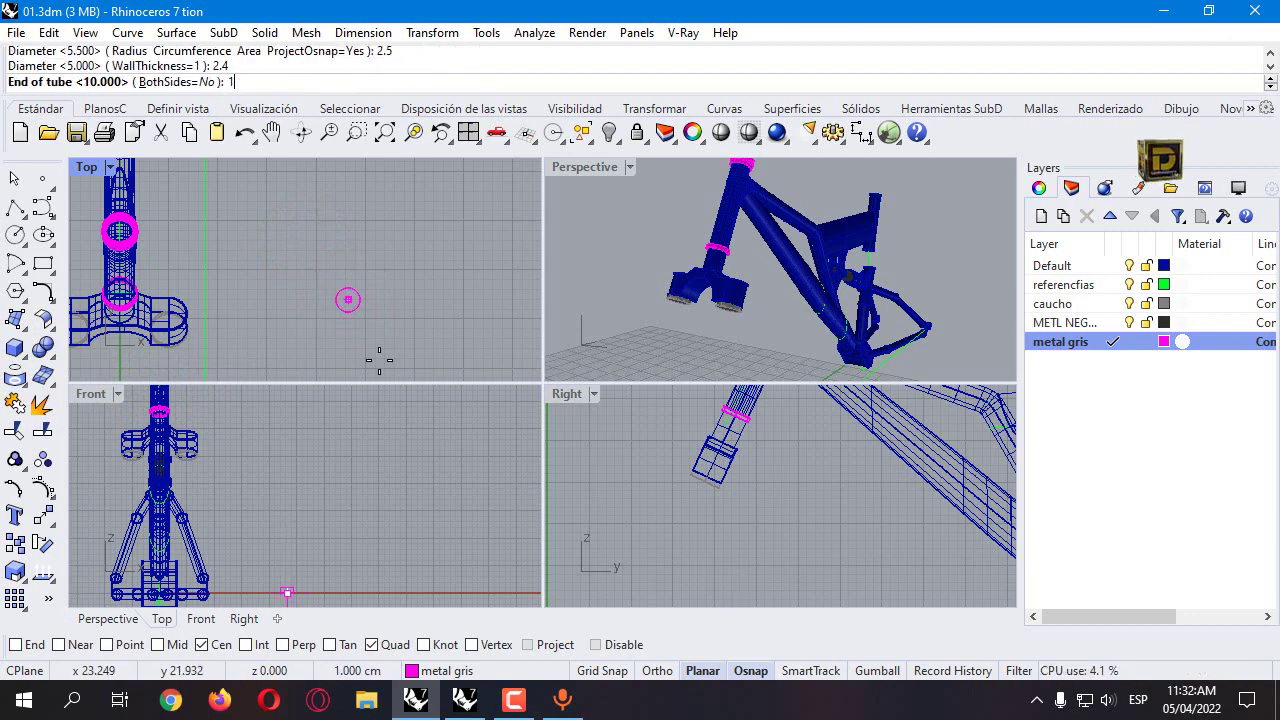
text(10)
key(Return)
Step: Move the tube freehand in the right view to just below the fork crown
scroll(732, 509, down, 3)
scroll(747, 505, up, 3)
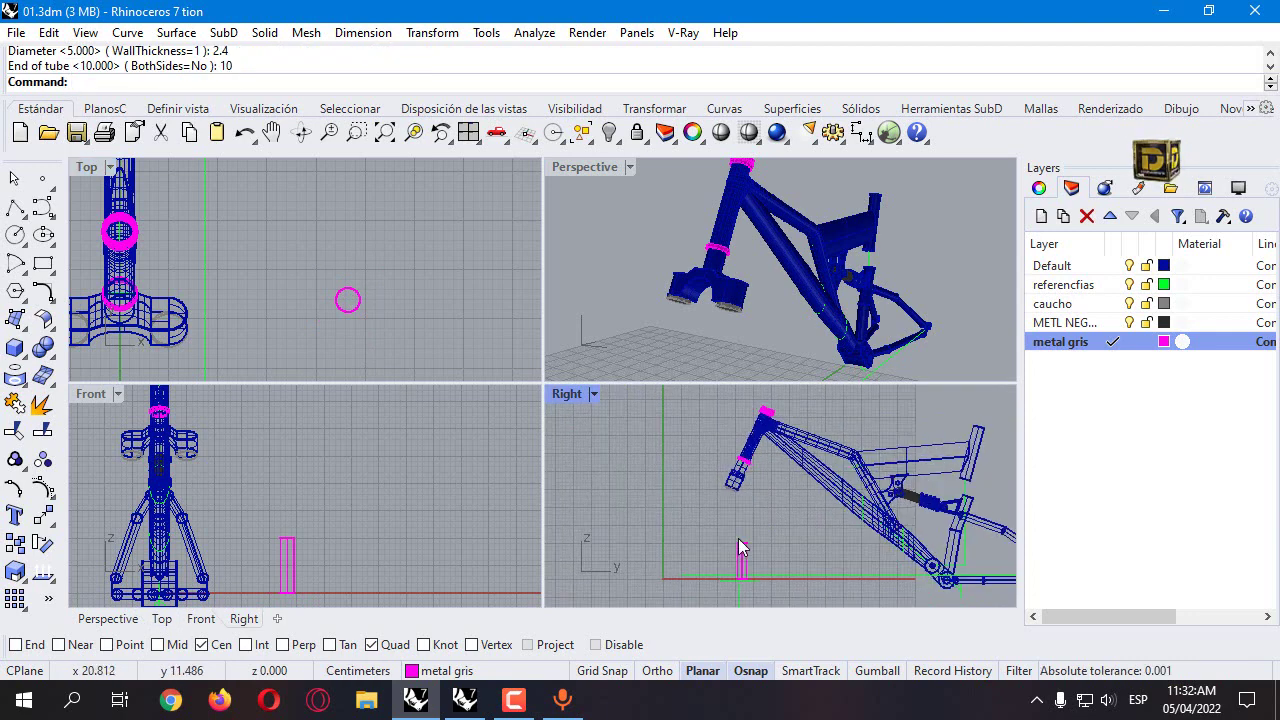
drag(750, 568, 630, 477)
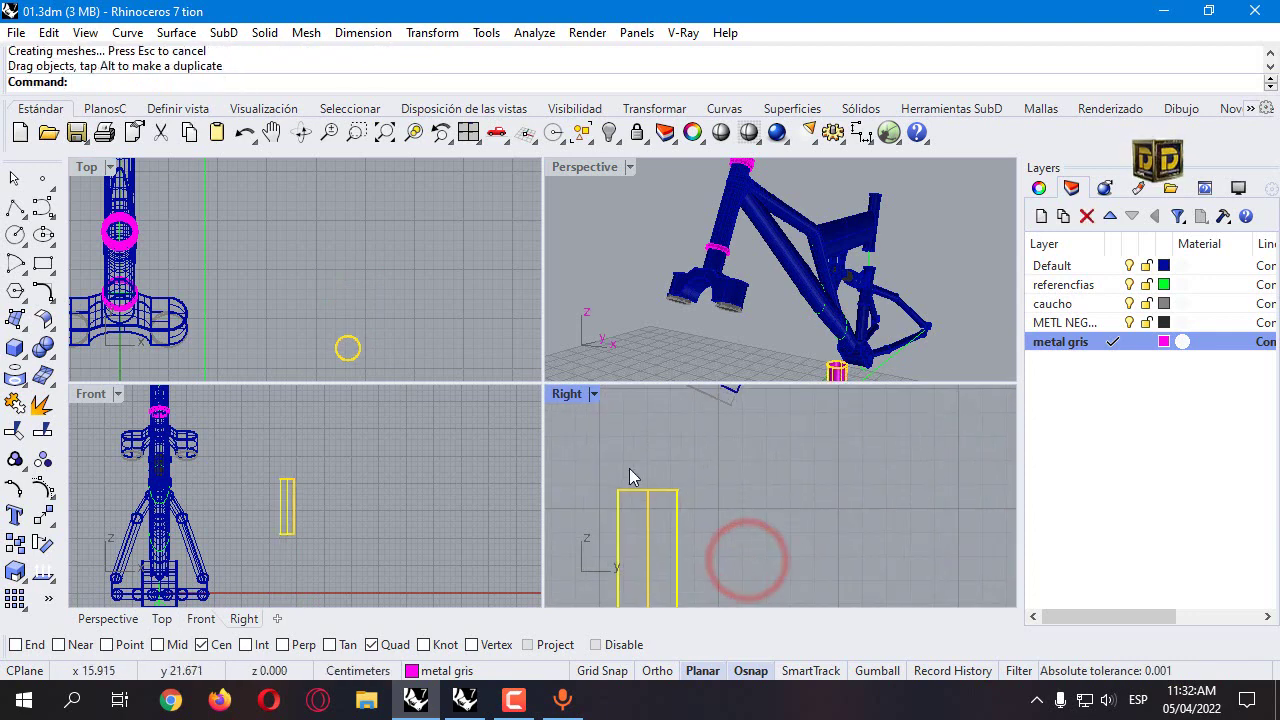
click(43, 514)
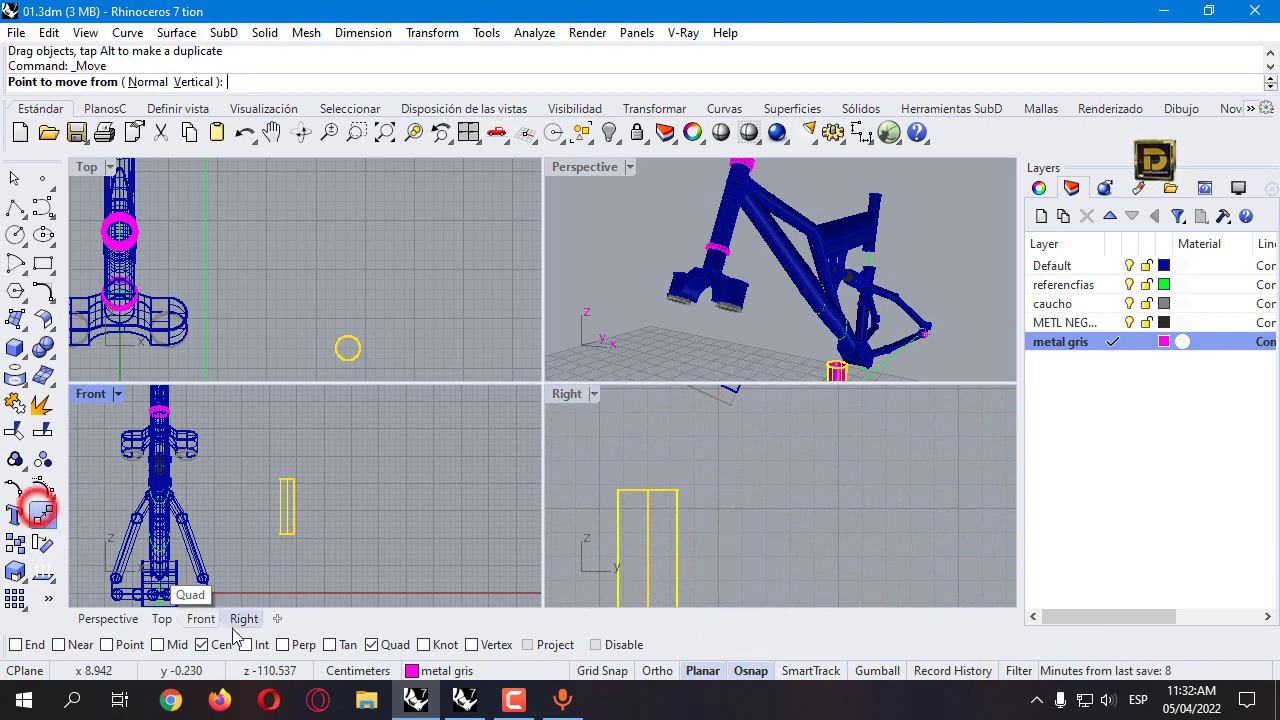
click(648, 492)
click(646, 492)
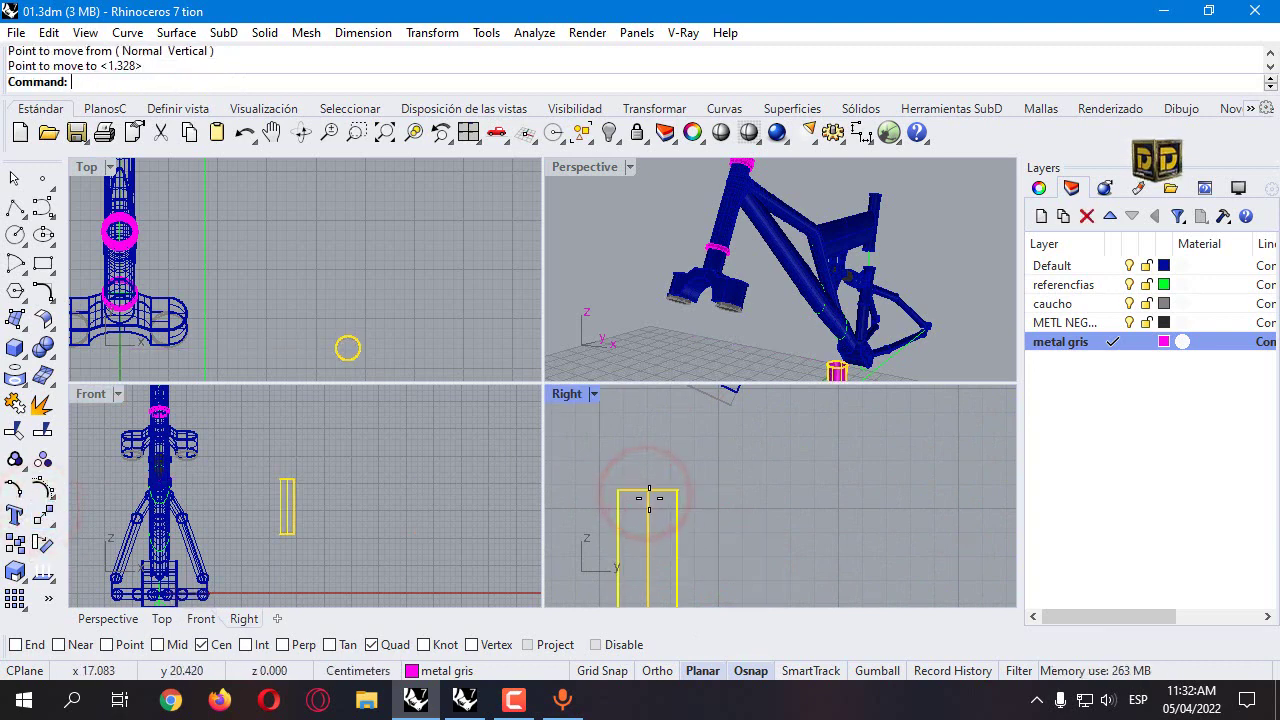
Step: Move the tube from the center of its top end to the center of the flat cylinder's underside on the crown leg
key(Return)
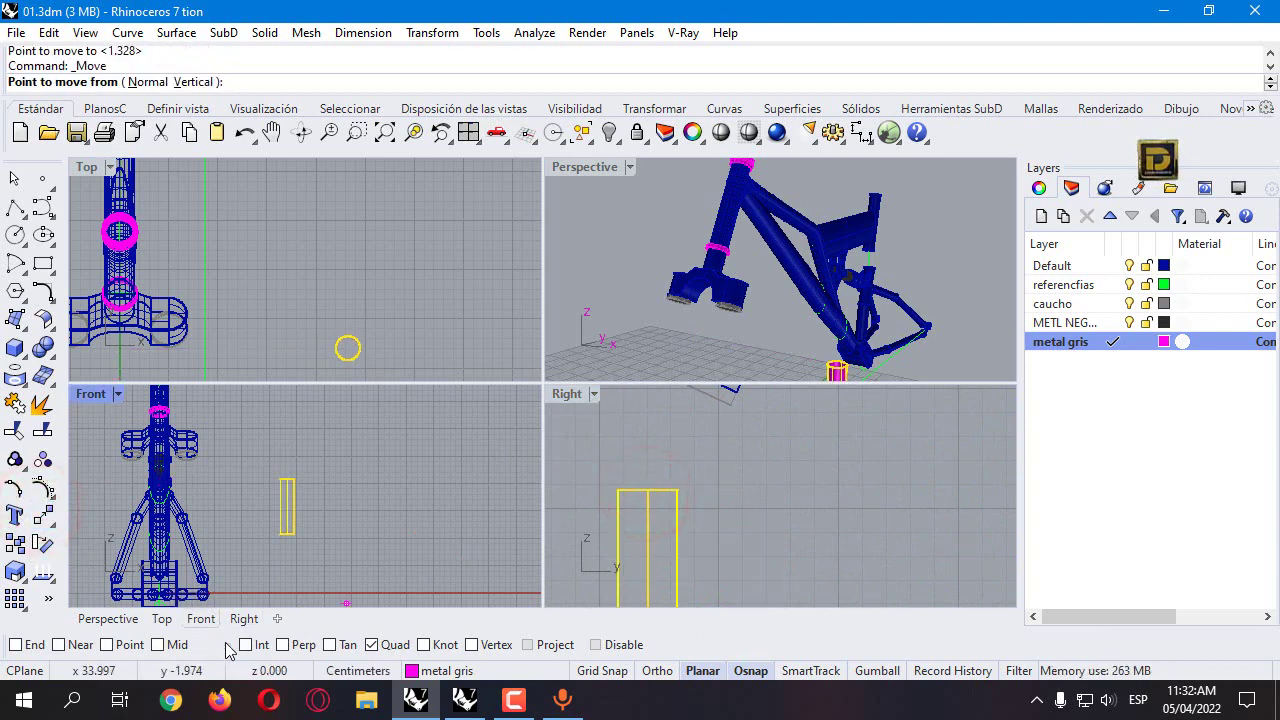
click(650, 482)
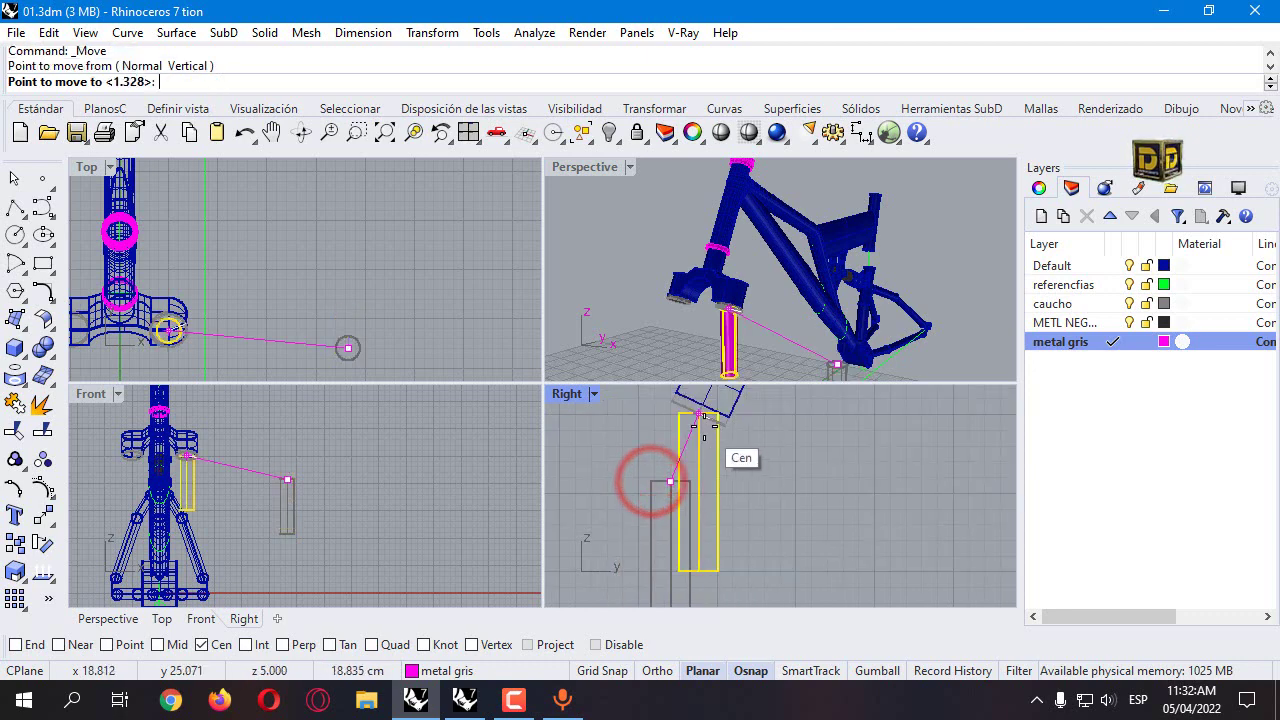
click(702, 425)
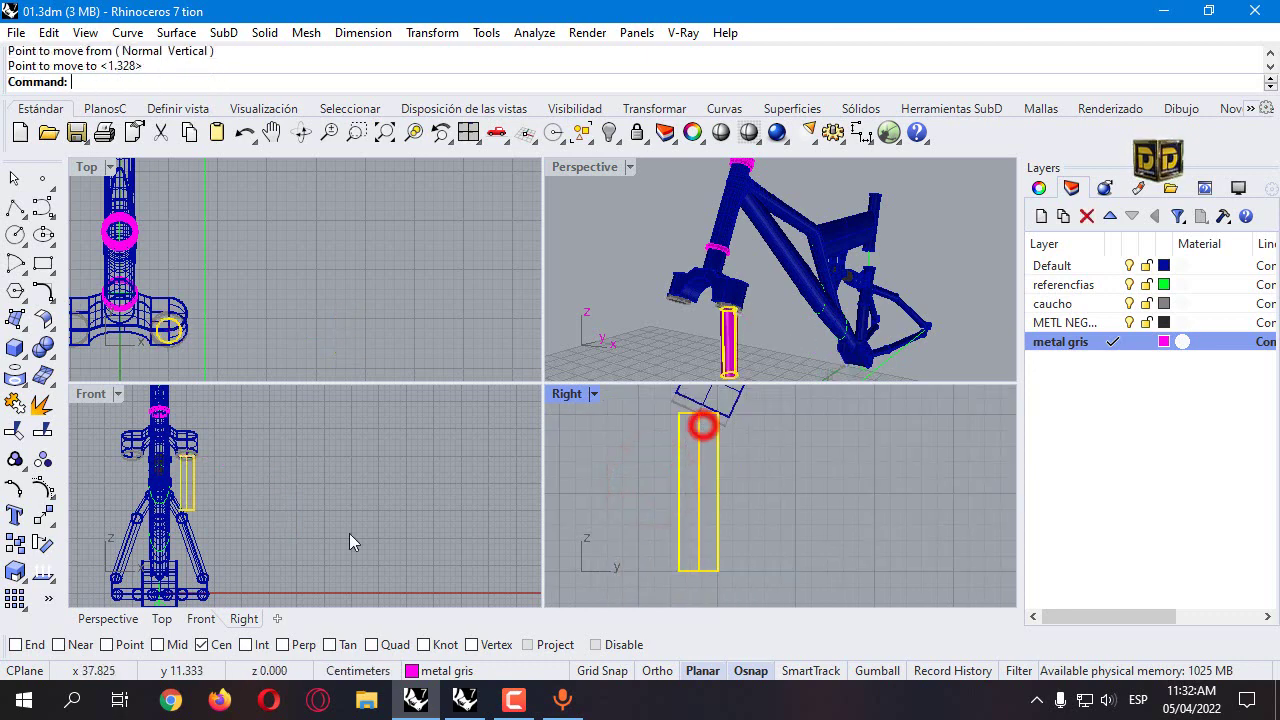
Step: Rotate the tube by -25° about the center of its top end in the right view, aligning it with the flat cylinder's tilted underside
click(53, 532)
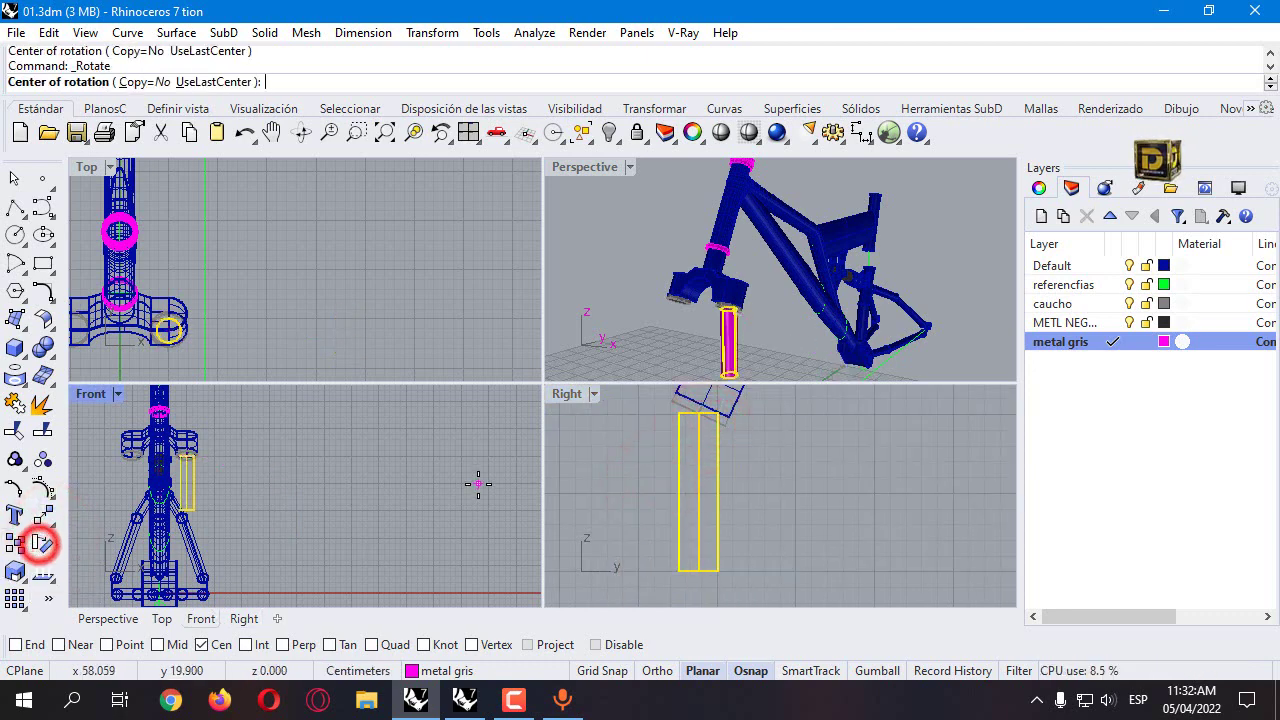
click(708, 422)
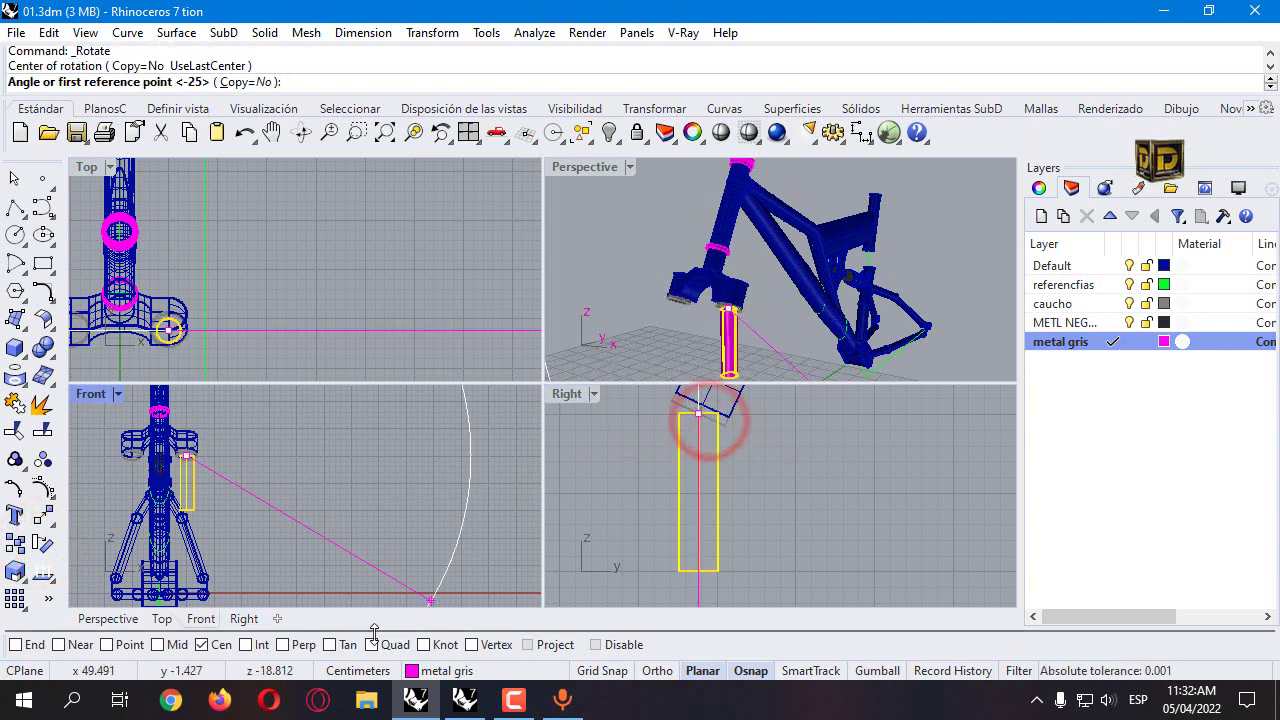
right_click(376, 646)
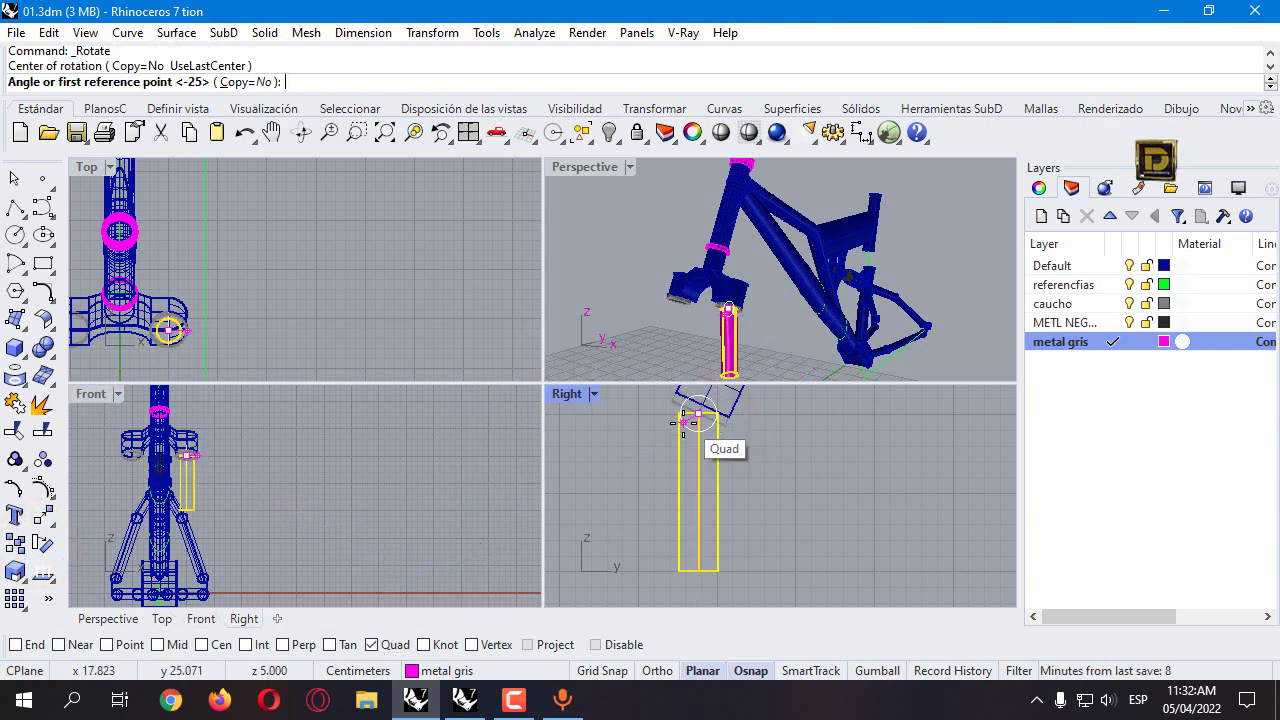
scroll(678, 408, up, 3)
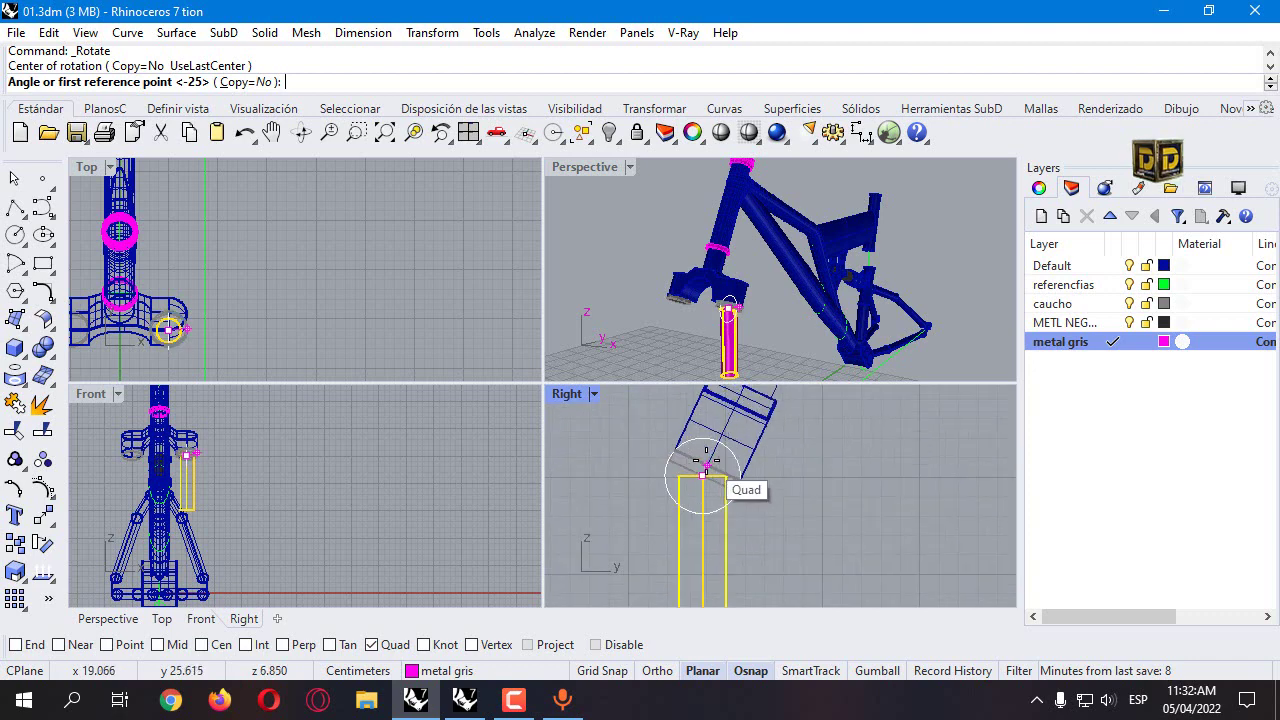
click(759, 497)
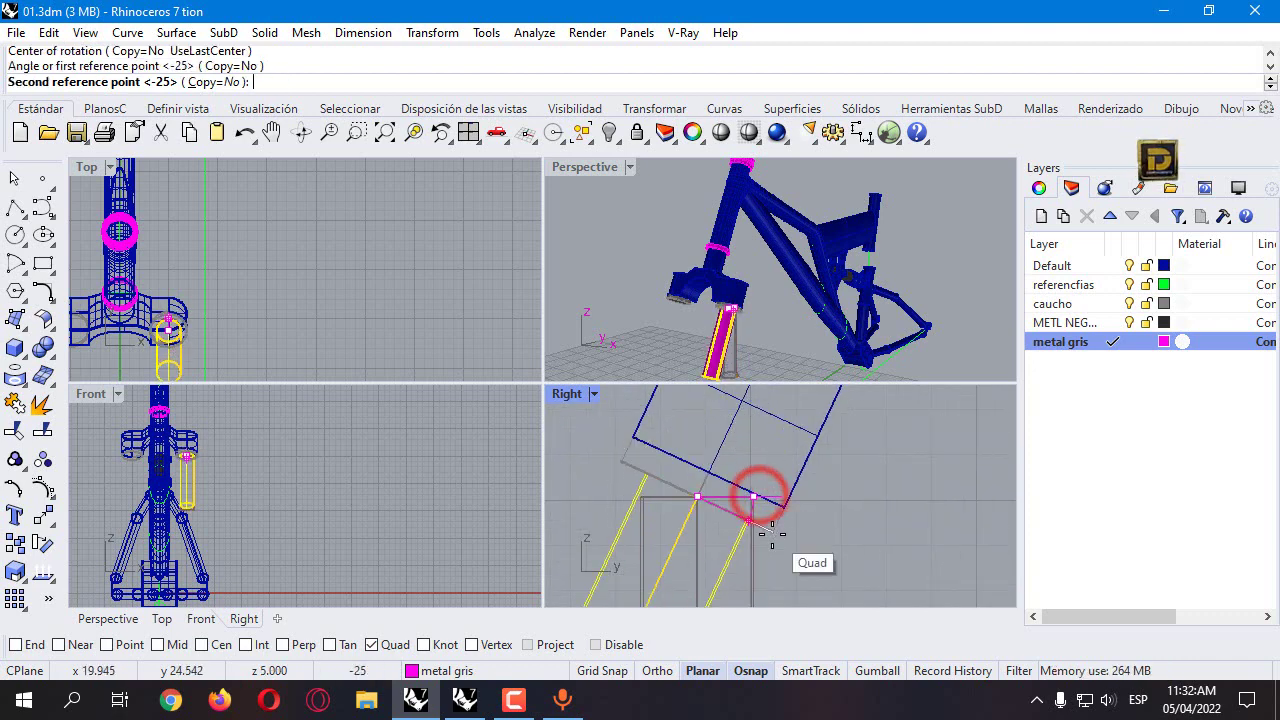
click(771, 531)
scroll(768, 531, down, 3)
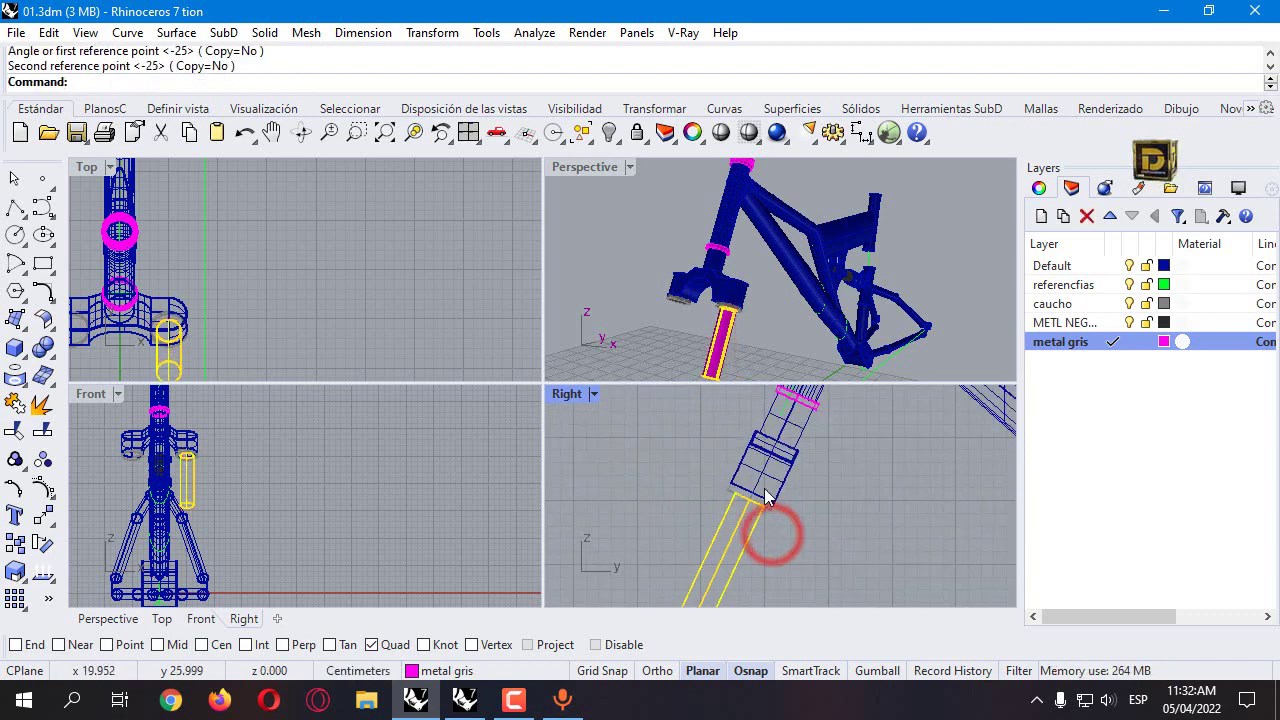
Step: Slide the tube up along the fork axis in the right view so its upper part passes through the crown leg
double_click(577, 394)
drag(495, 386, 566, 274)
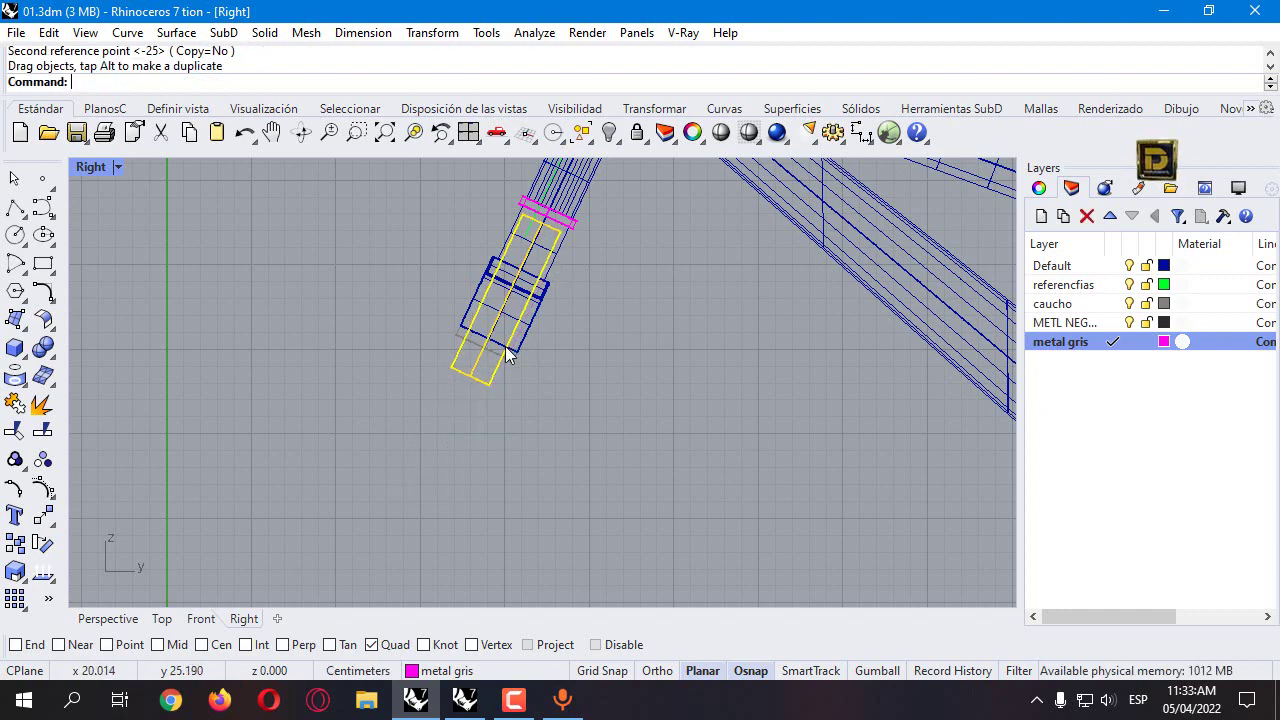
drag(496, 363, 484, 401)
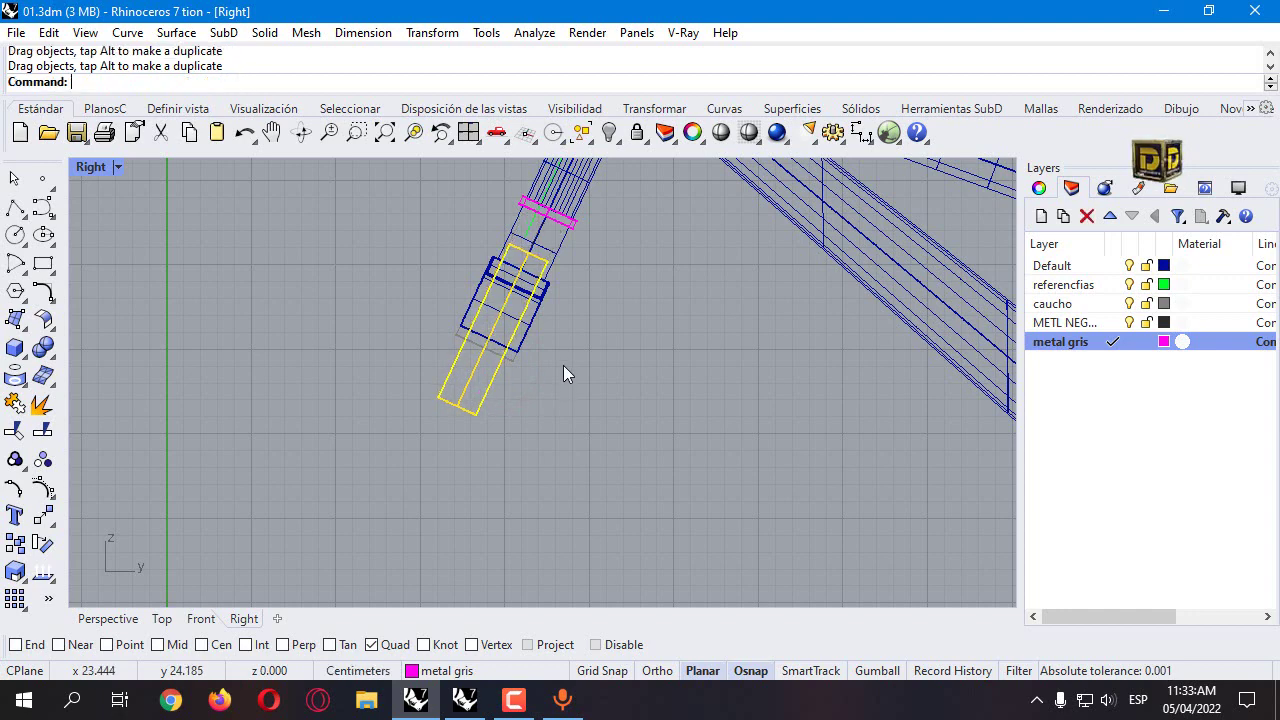
click(557, 354)
click(491, 389)
click(561, 356)
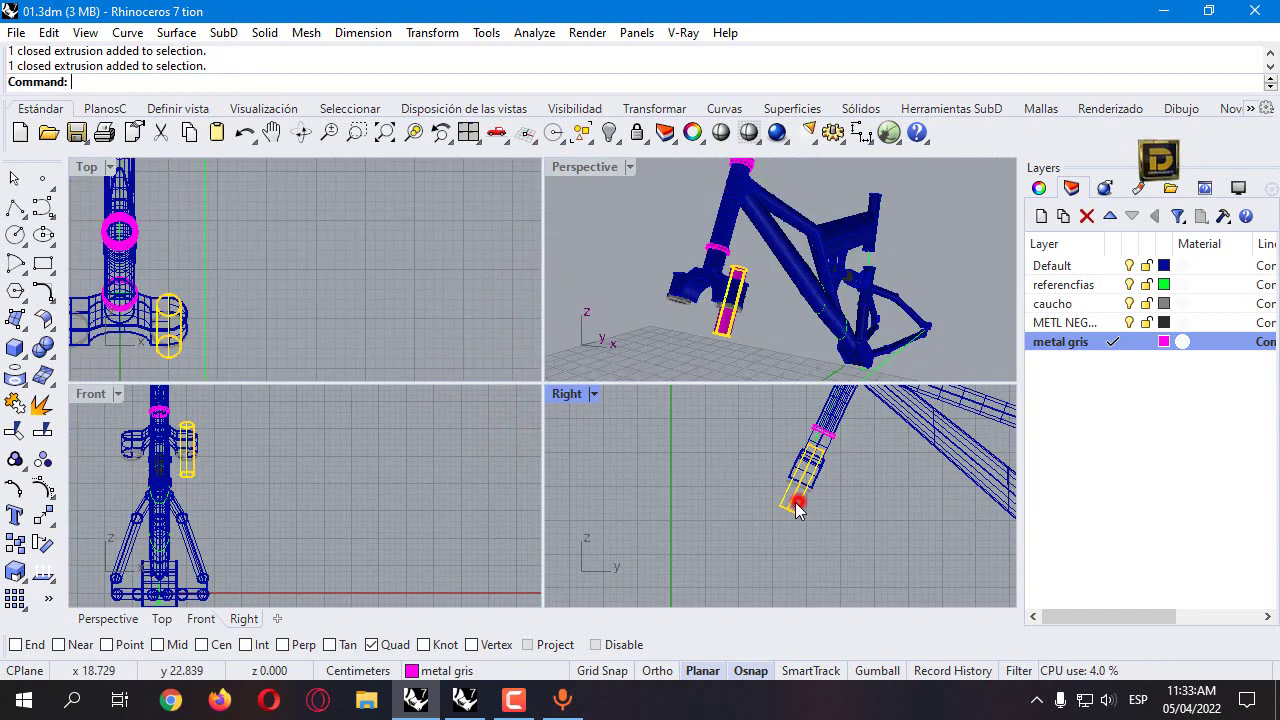
Step: Mirror a copy of the tilted tube to the other crown leg across the frame's centerline in the front view
click(794, 491)
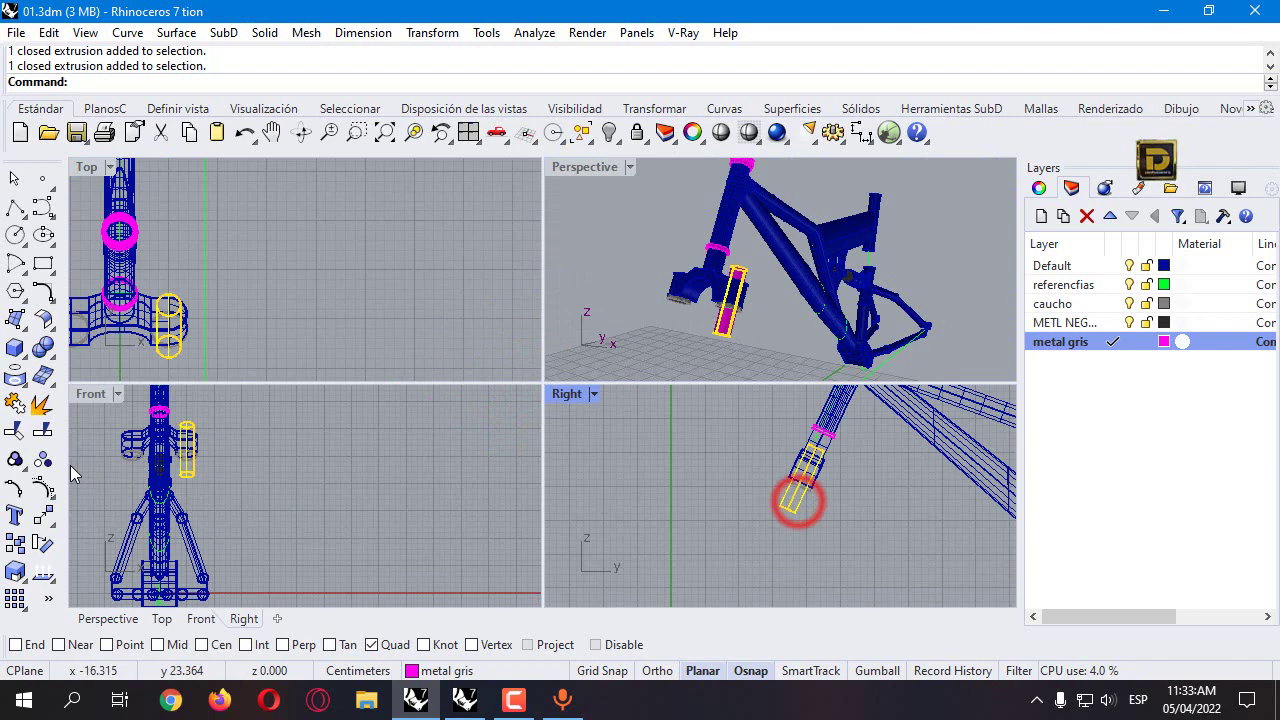
click(49, 522)
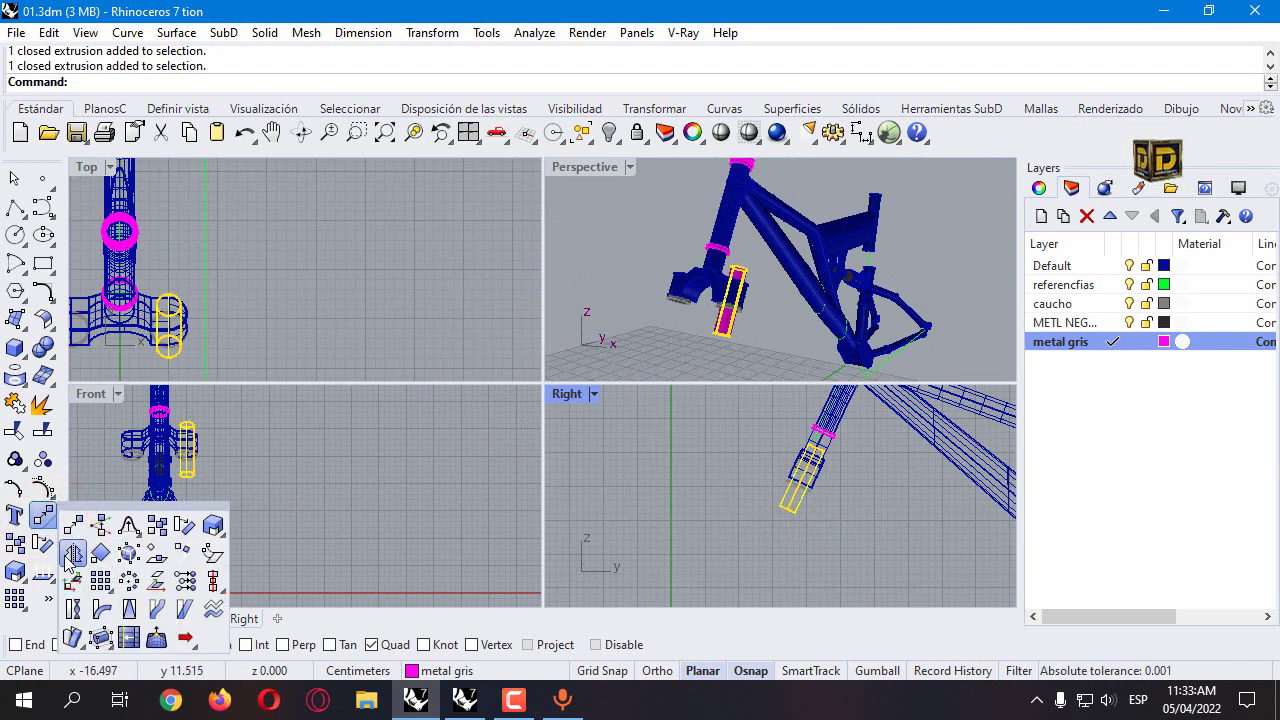
click(72, 555)
scroll(237, 514, up, 4)
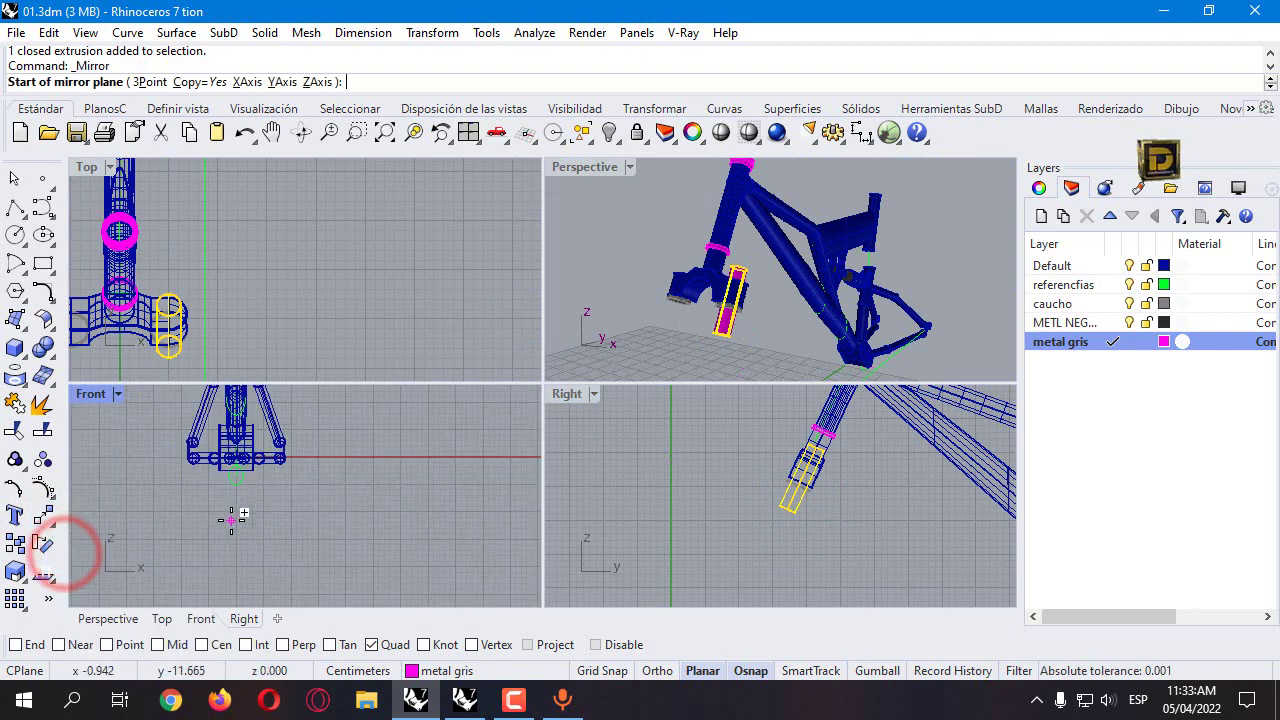
right_click(221, 648)
click(240, 462)
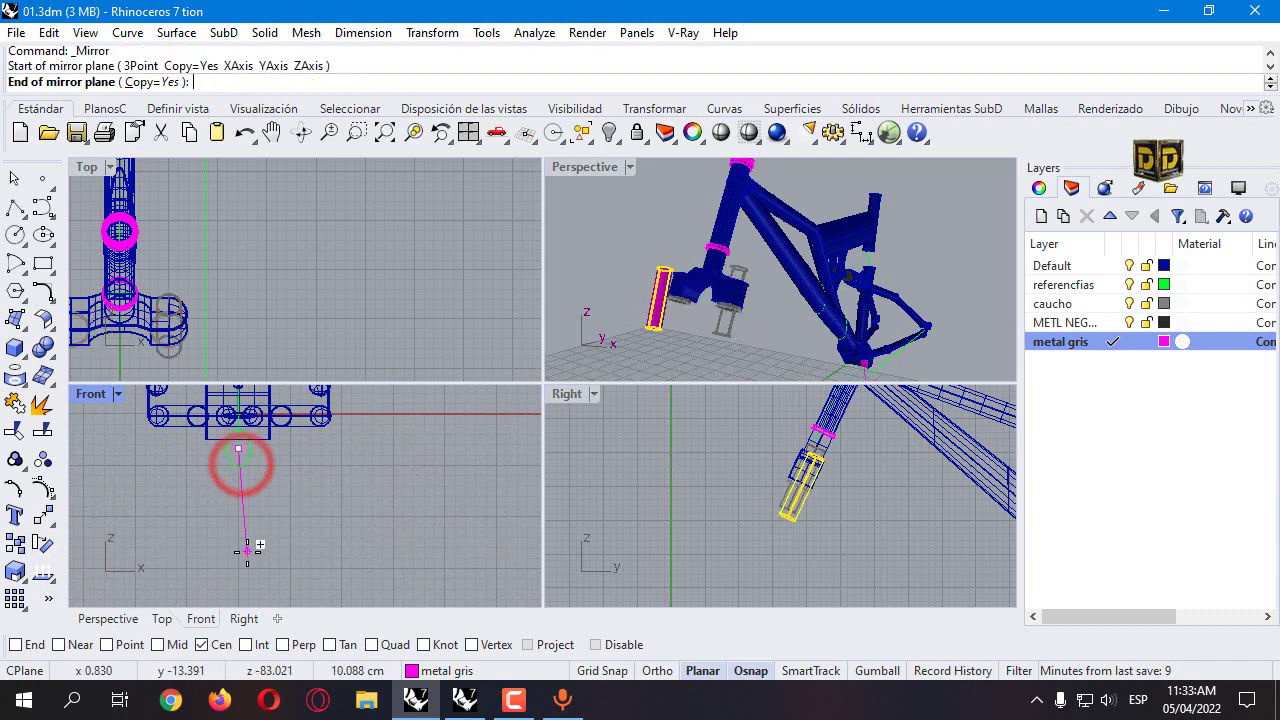
click(247, 548)
click(709, 497)
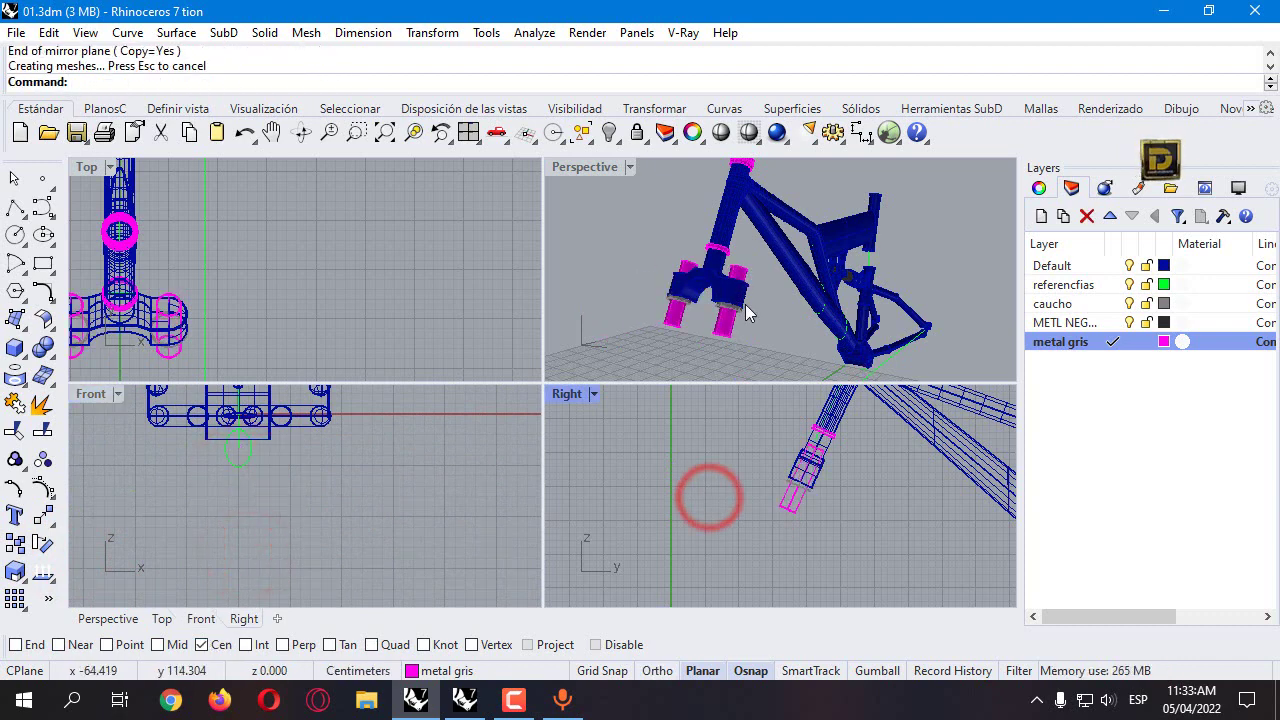
Step: Check both fork tubes from the front in the perspective view and save the file
right_drag(748, 312, 636, 250)
click(15, 32)
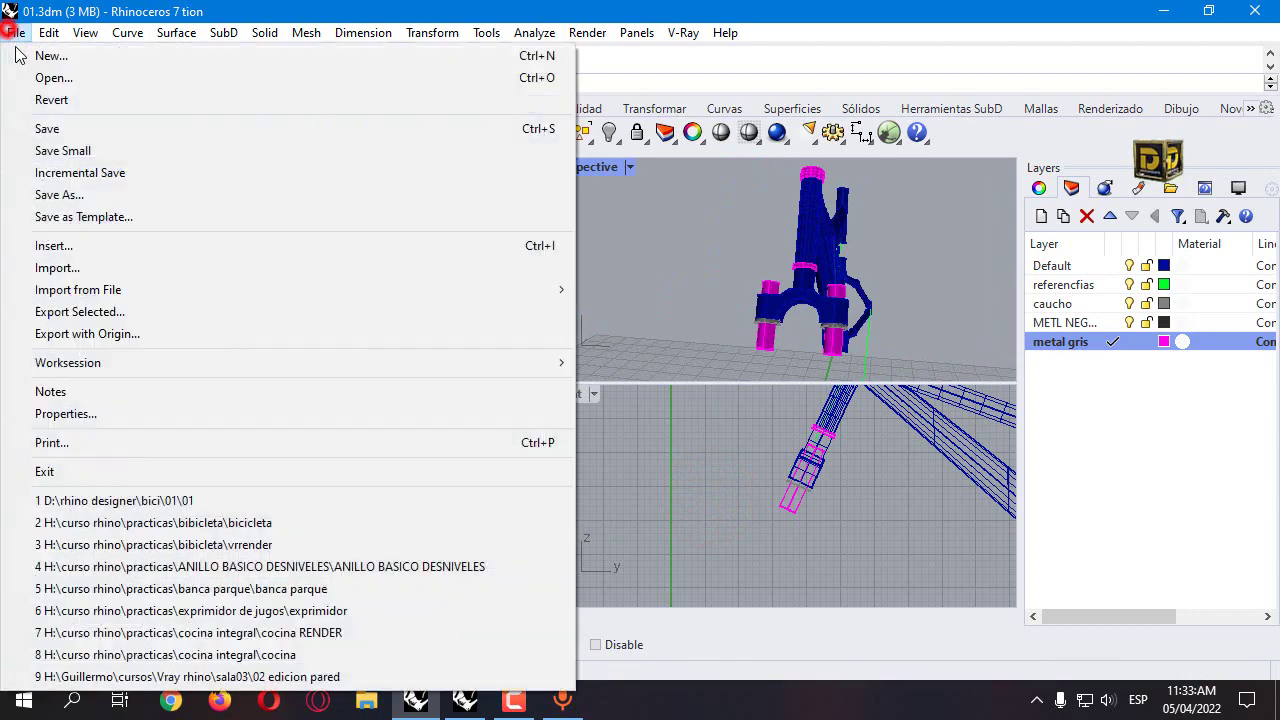
click(42, 128)
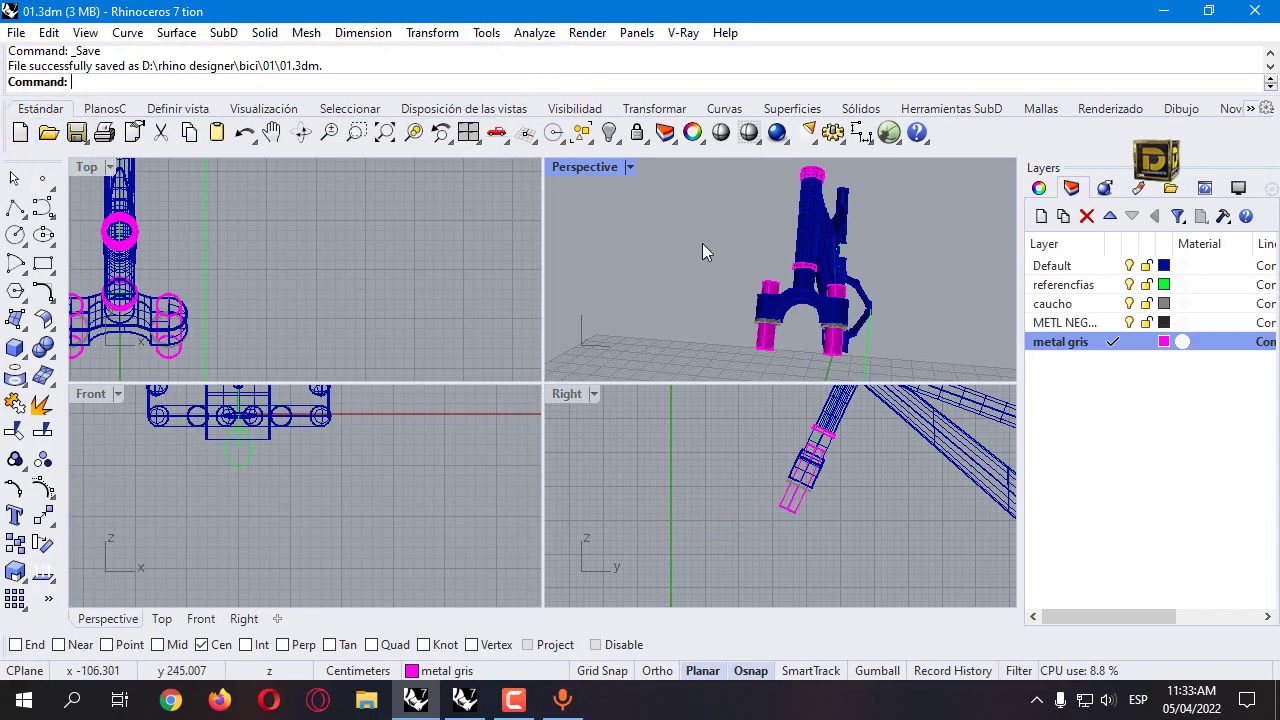
Step: Maximize the perspective view, inspect the whole bicycle frame with its fork, and set the display mode to Rendered
double_click(590, 167)
scroll(606, 168, down, 3)
right_drag(606, 168, 443, 225)
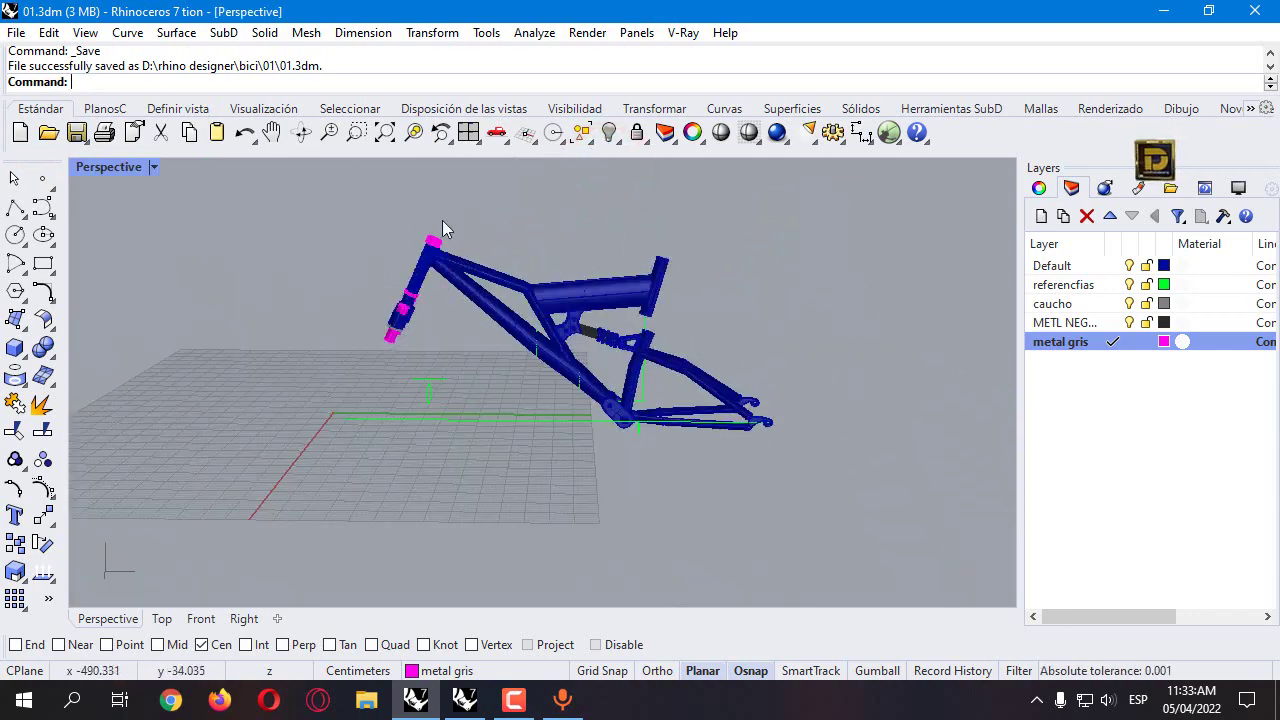
drag(346, 231, 780, 468)
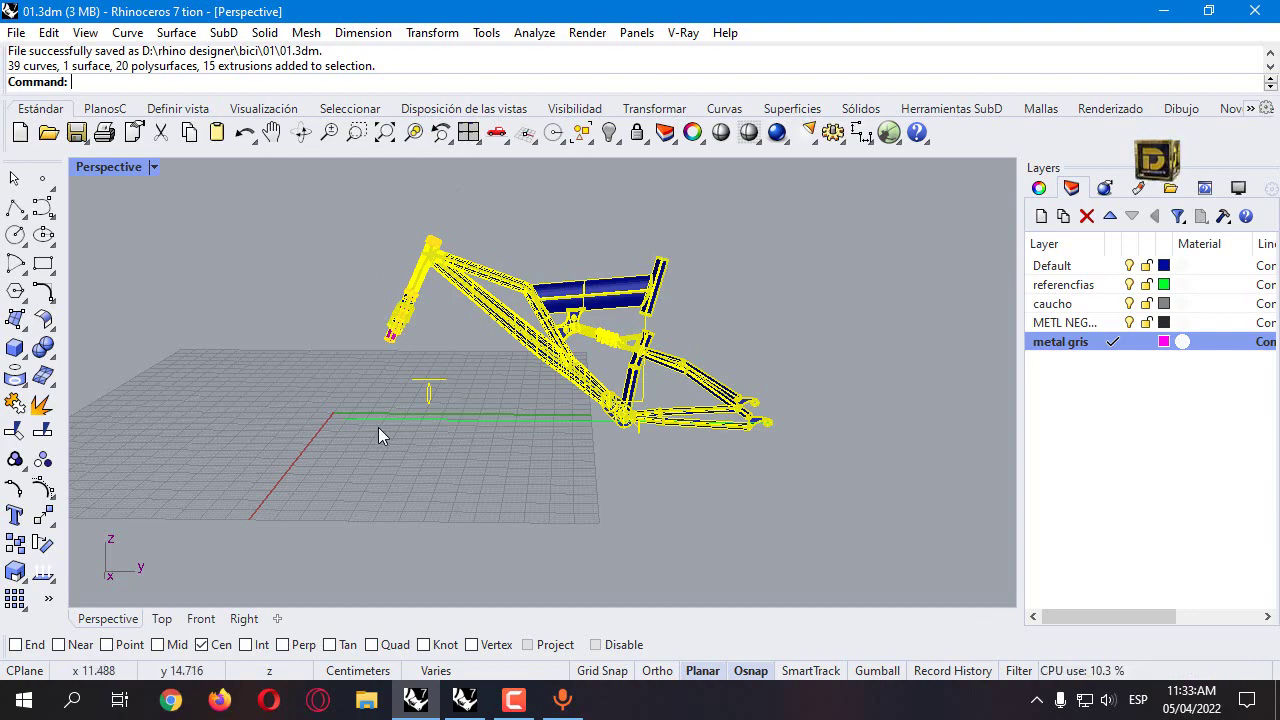
right_drag(378, 430, 851, 408)
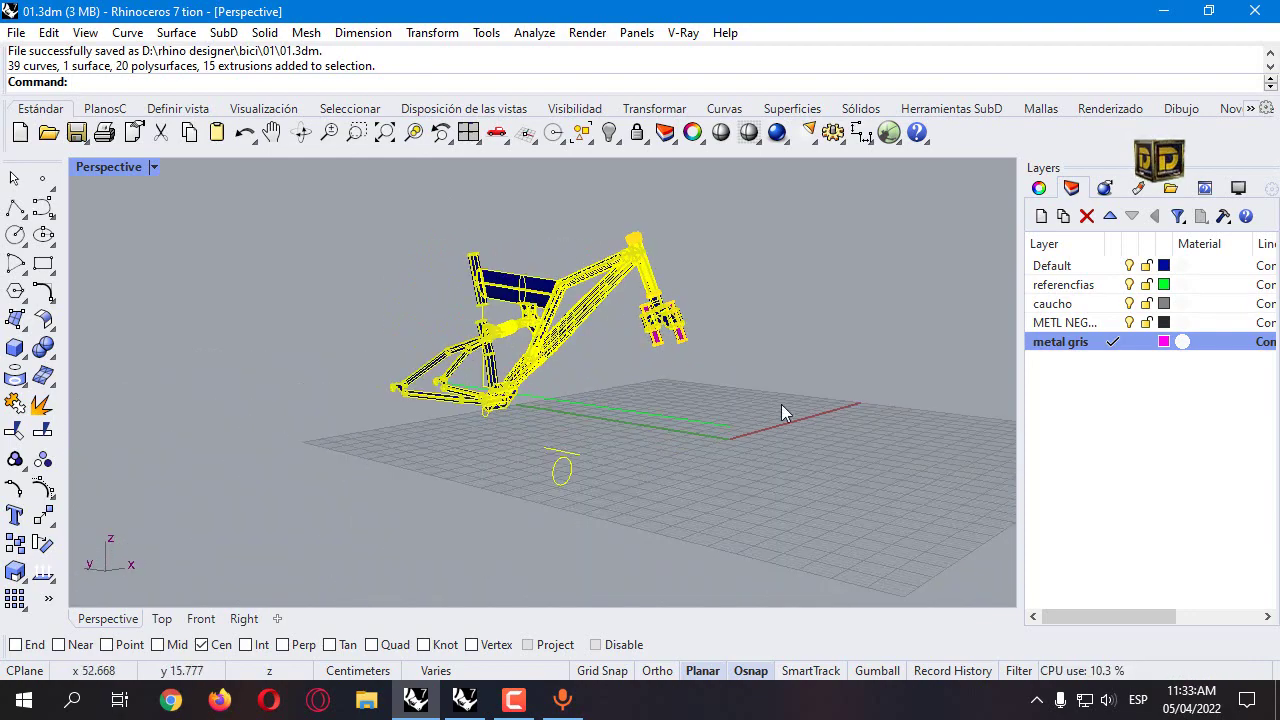
click(543, 229)
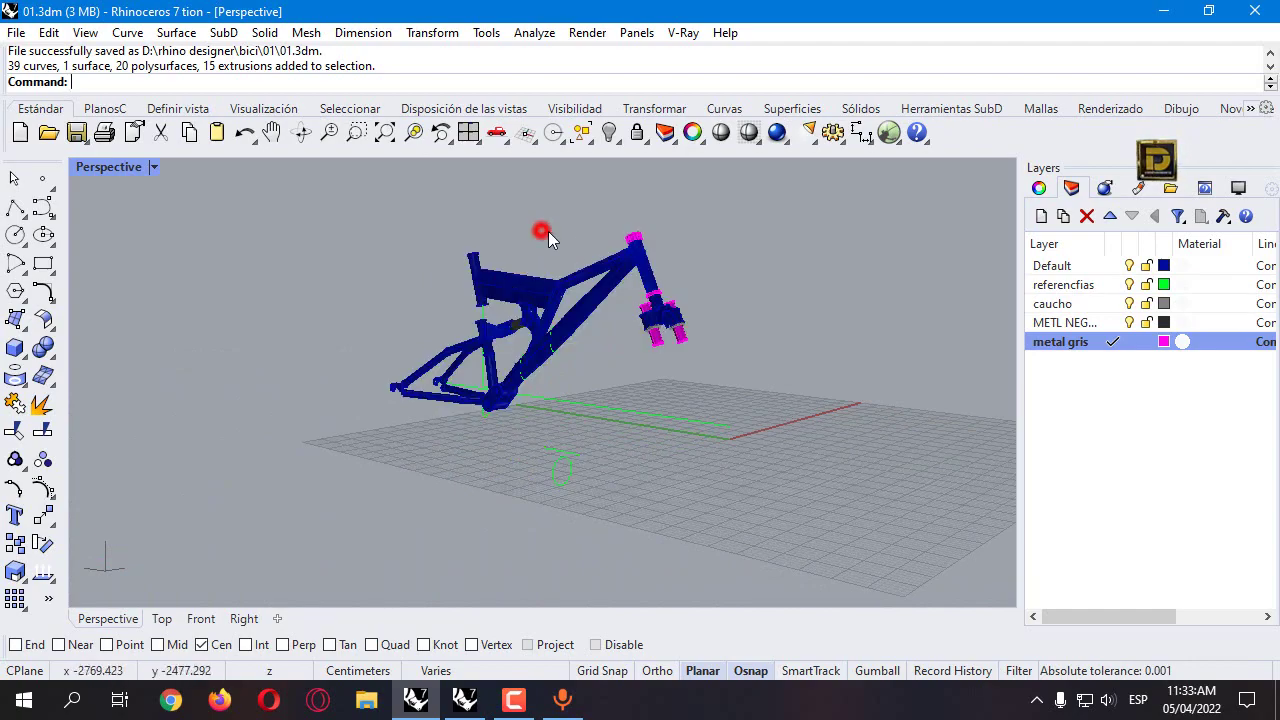
right_drag(543, 229, 899, 290)
click(153, 167)
click(212, 130)
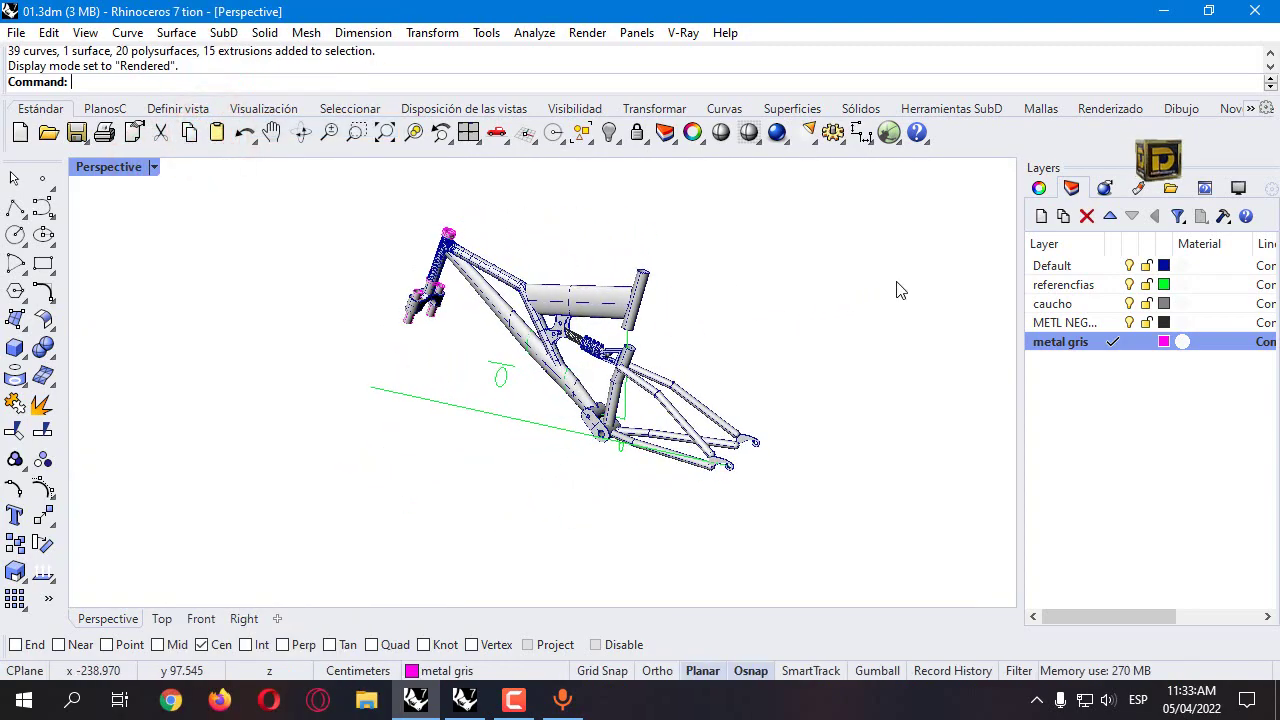